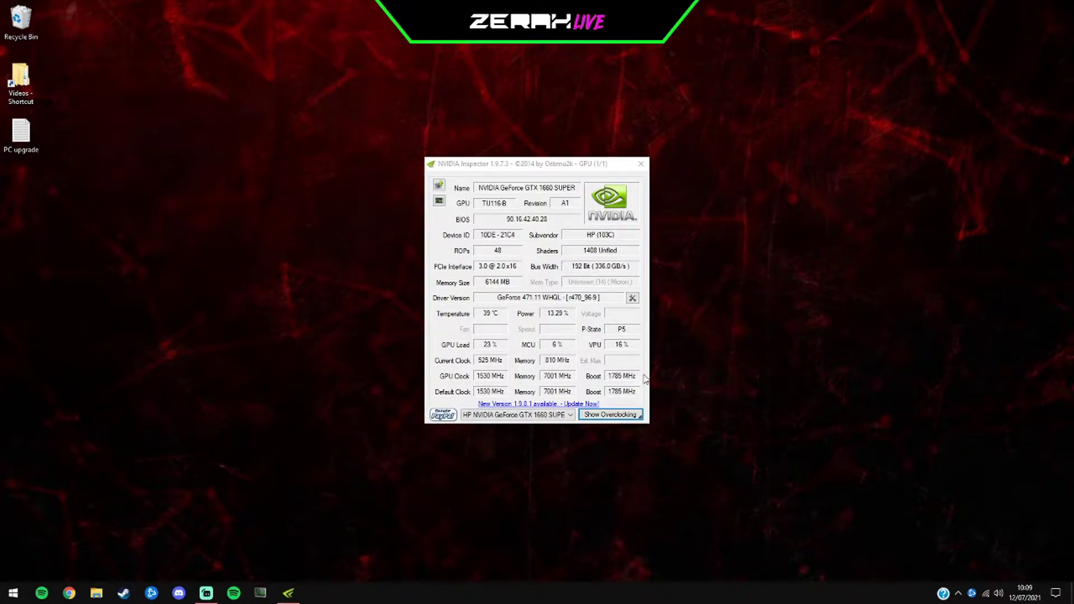
Open the driver profile settings window and look through the settings of the _GLOBAL_DRIVER_PROFILE base profile.
left_click(632, 299)
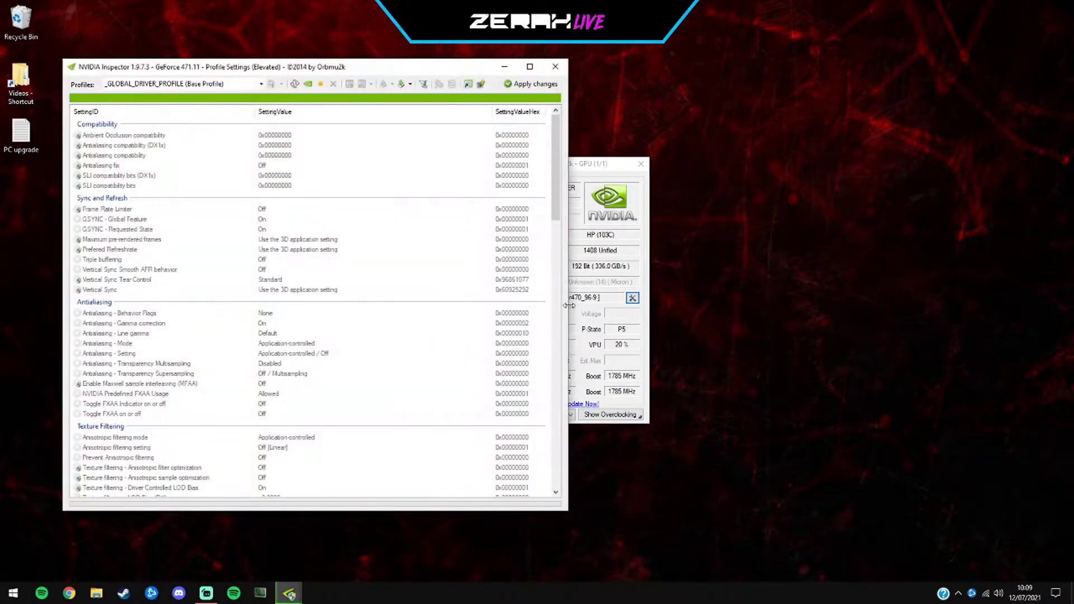
left_click_drag(289, 72, 493, 74)
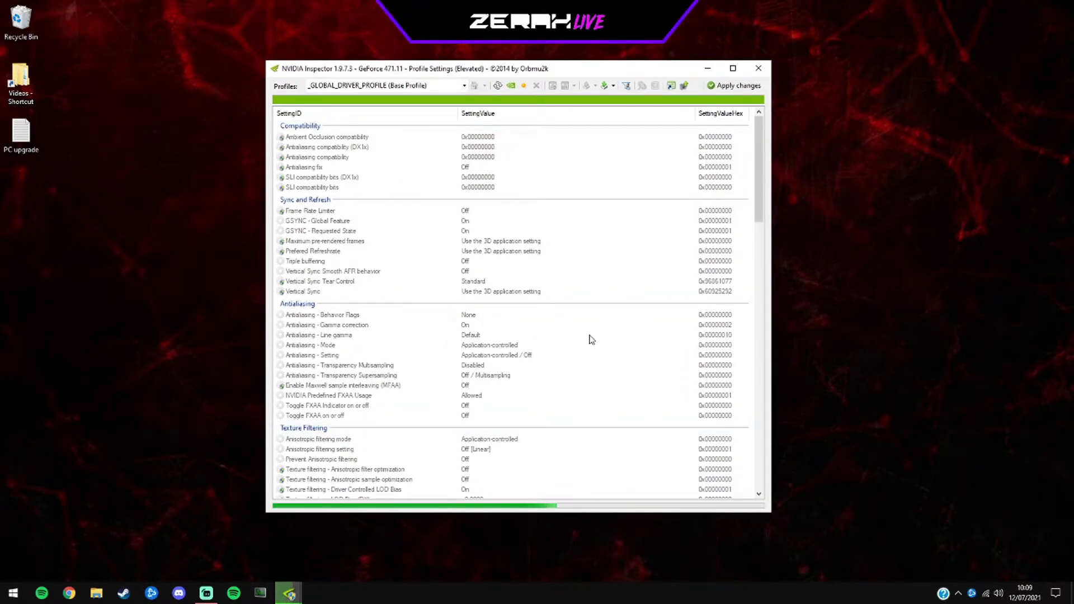
scroll(432, 340, "down", 4)
scroll(432, 340, "down", 18)
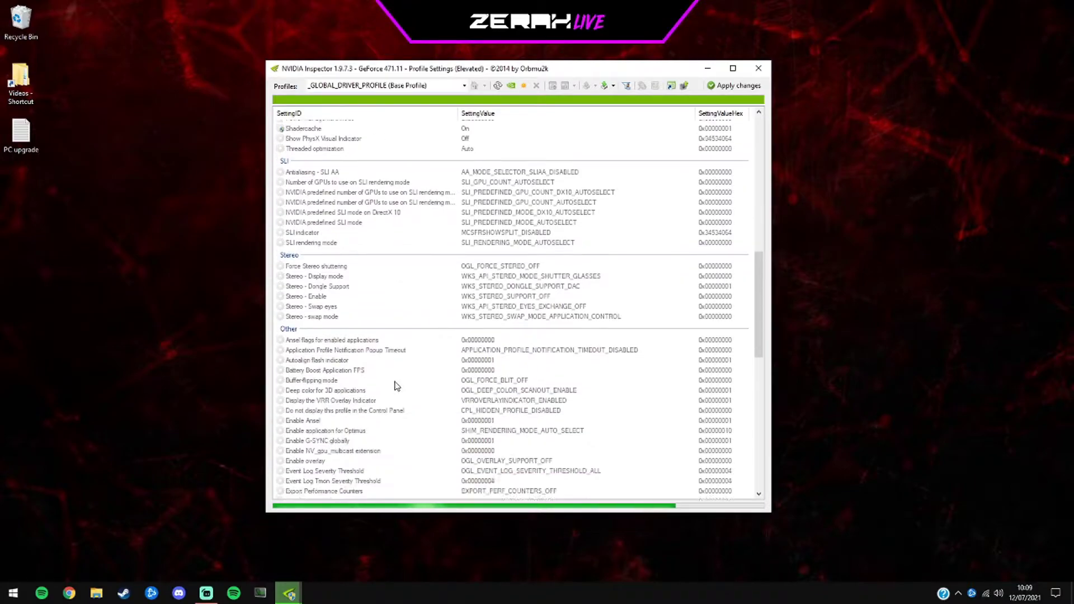
scroll(390, 400, "down", 4)
scroll(387, 401, "up", 11)
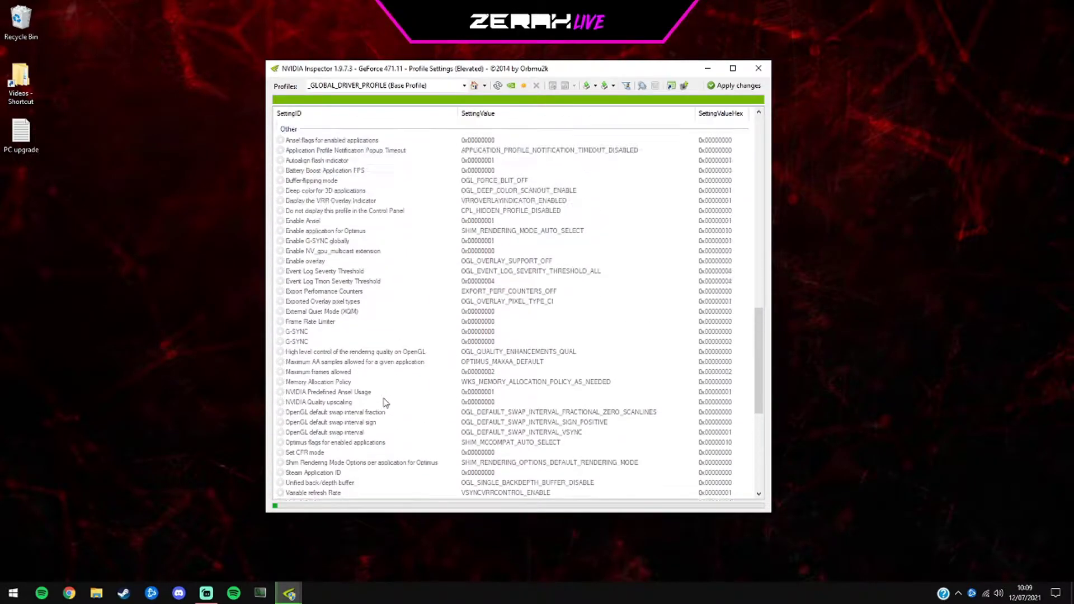
scroll(383, 402, "up", 15)
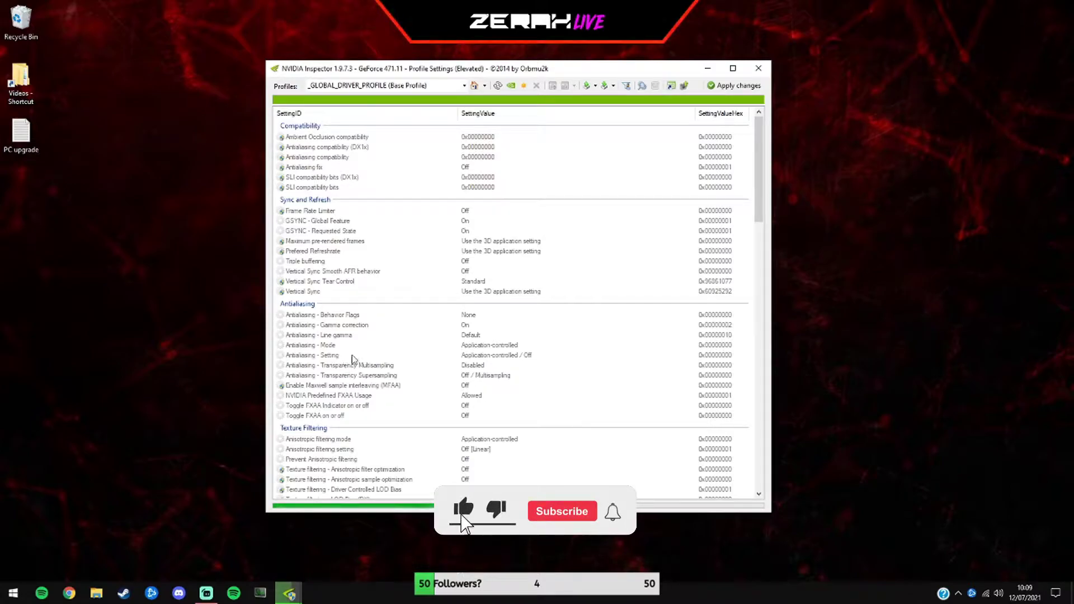
Browse the list of game profiles and search it for "call of" and "grand".
left_click(453, 86)
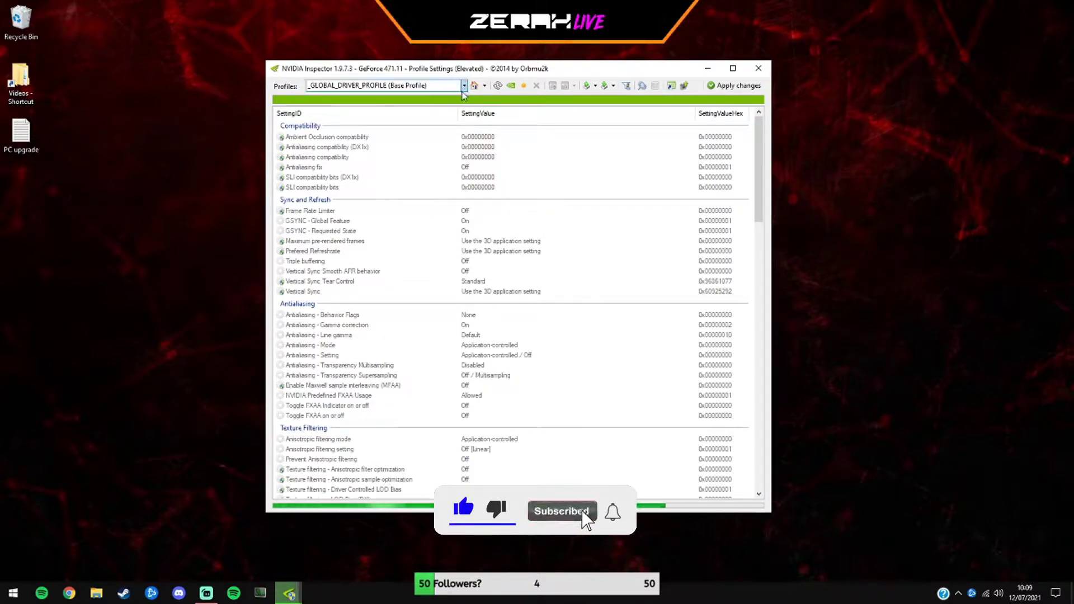
scroll(354, 336, "down", 10)
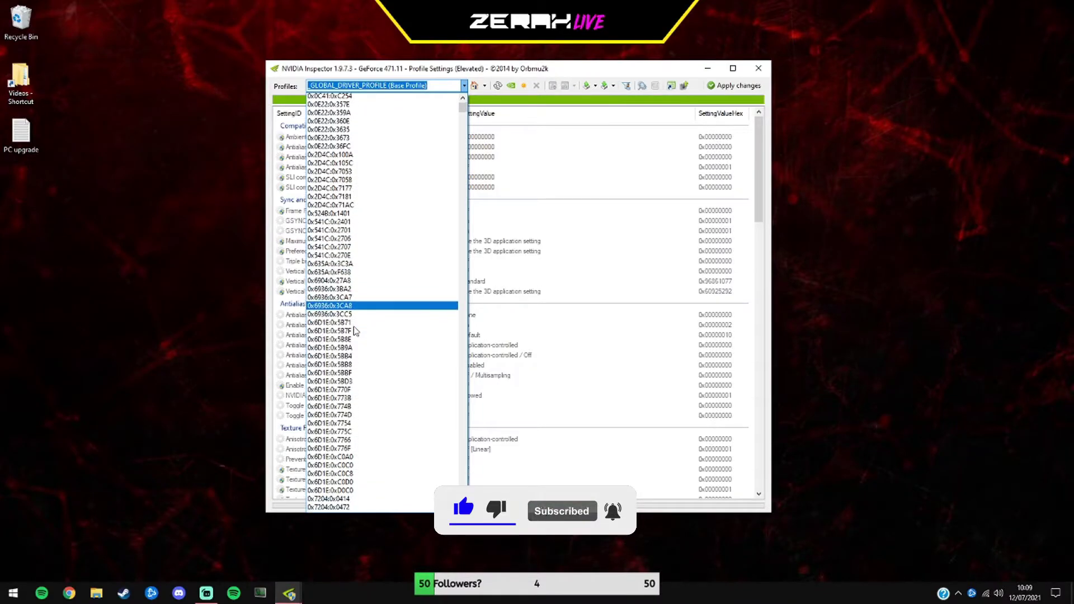
scroll(374, 392, "down", 5)
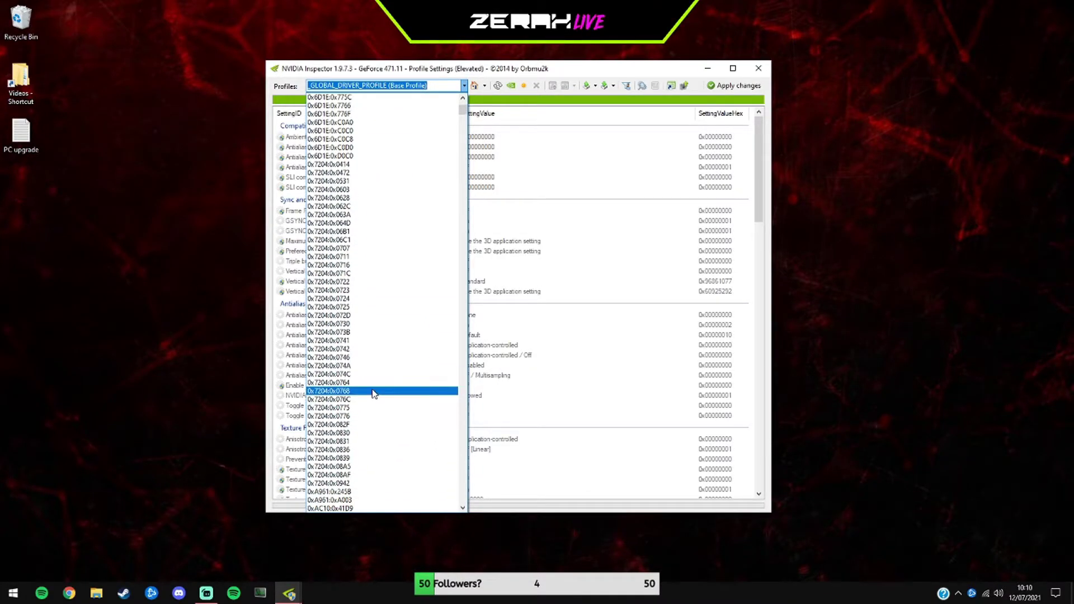
scroll(373, 417, "down", 12)
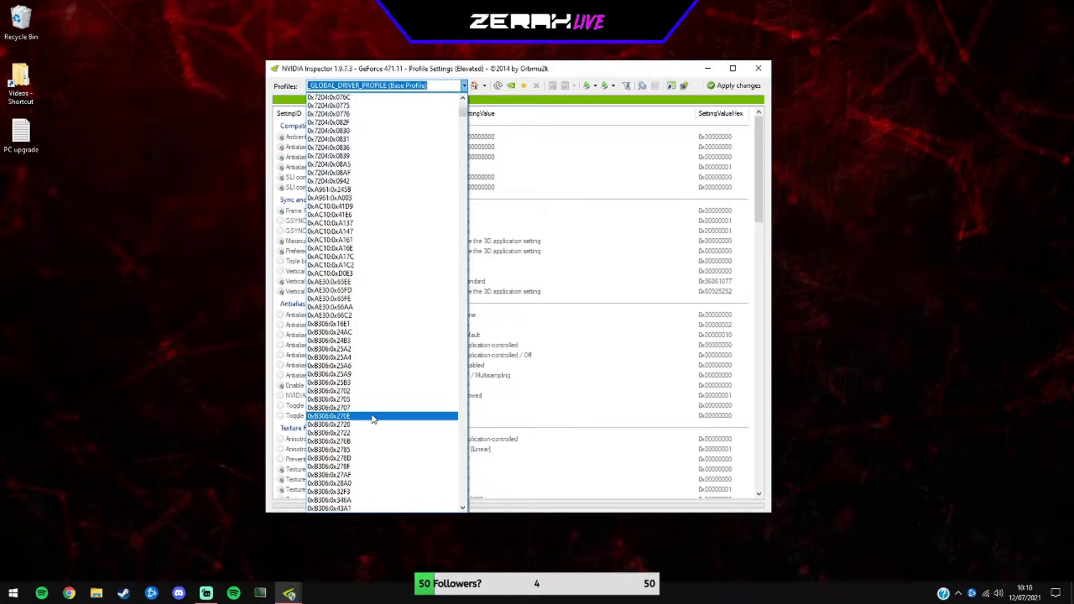
type("call of")
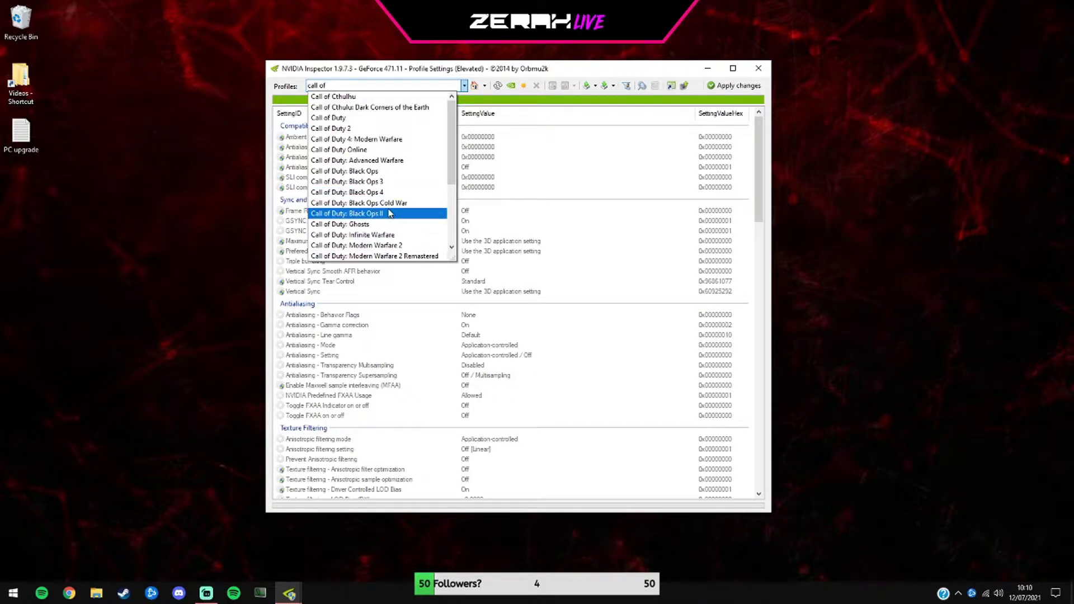
key("ctrl+a")
type("gran")
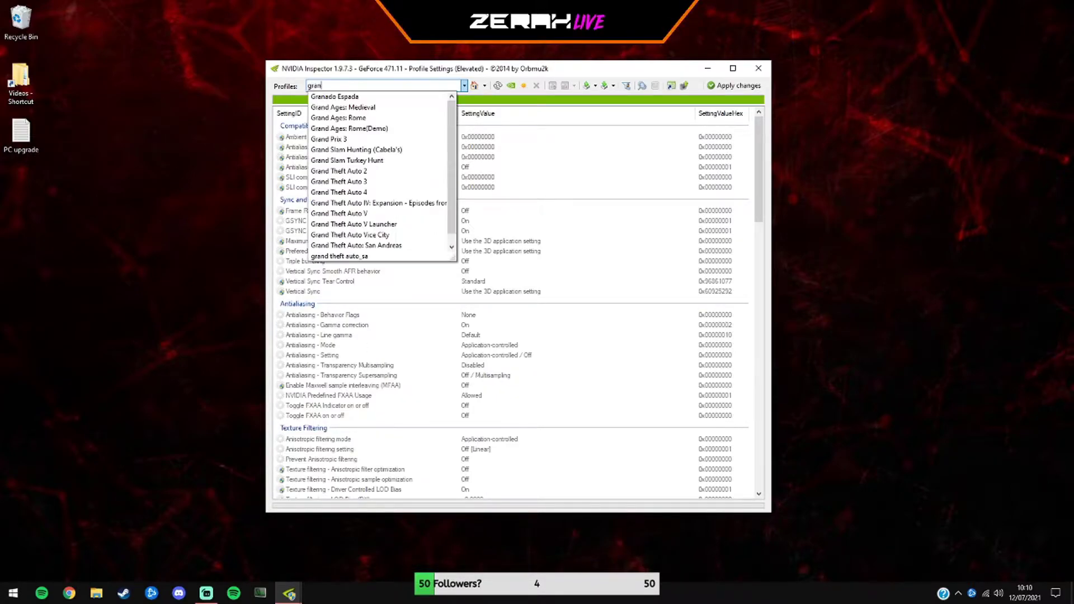
type("d")
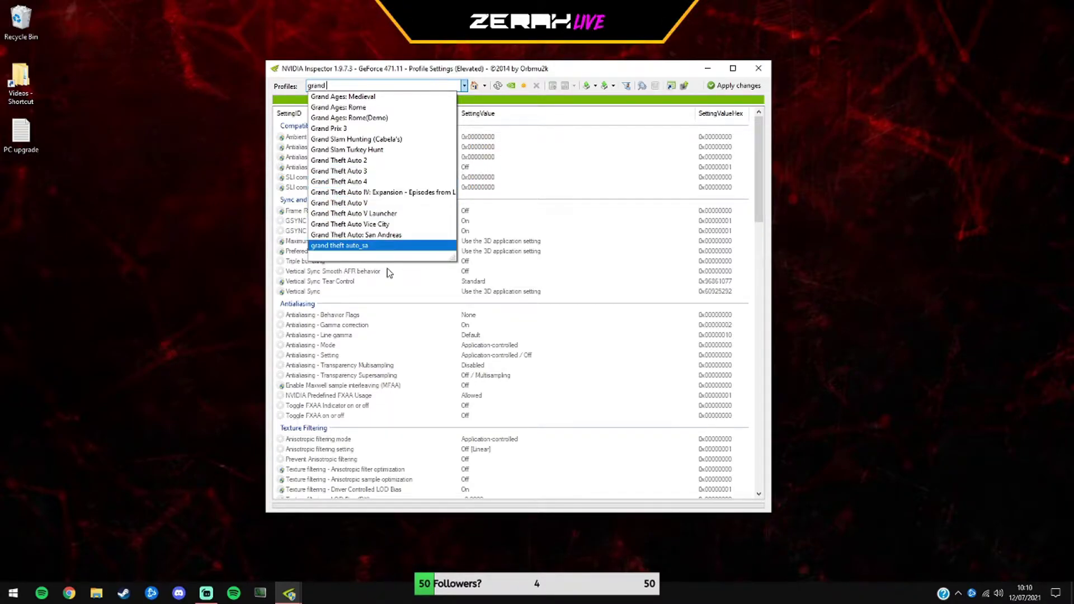
Find and load the Cold War profile, and set its Antialiasing fix to On.
left_click(399, 106)
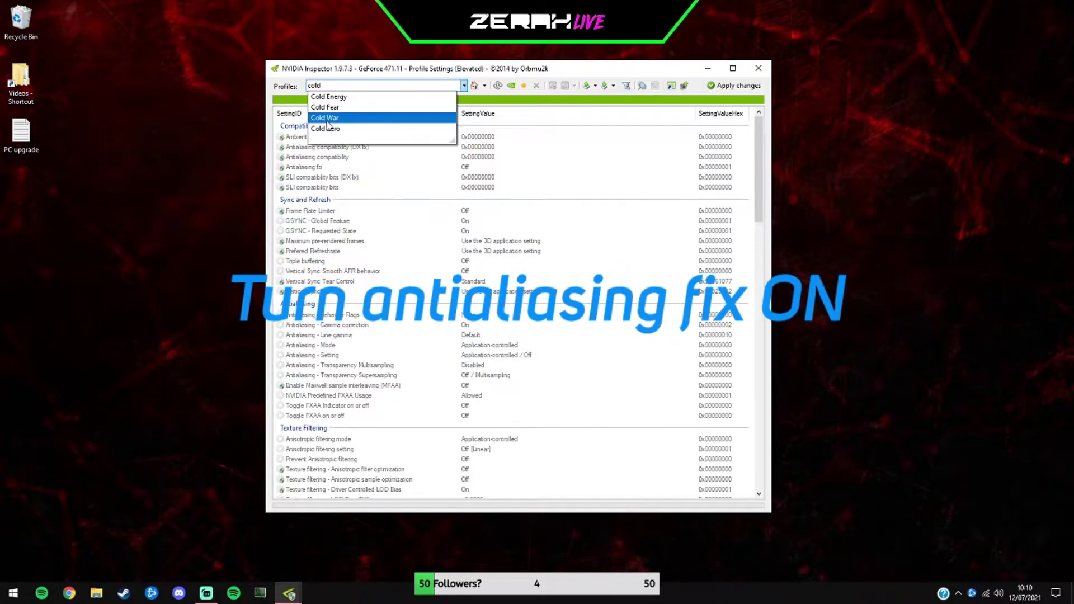
left_click(398, 106)
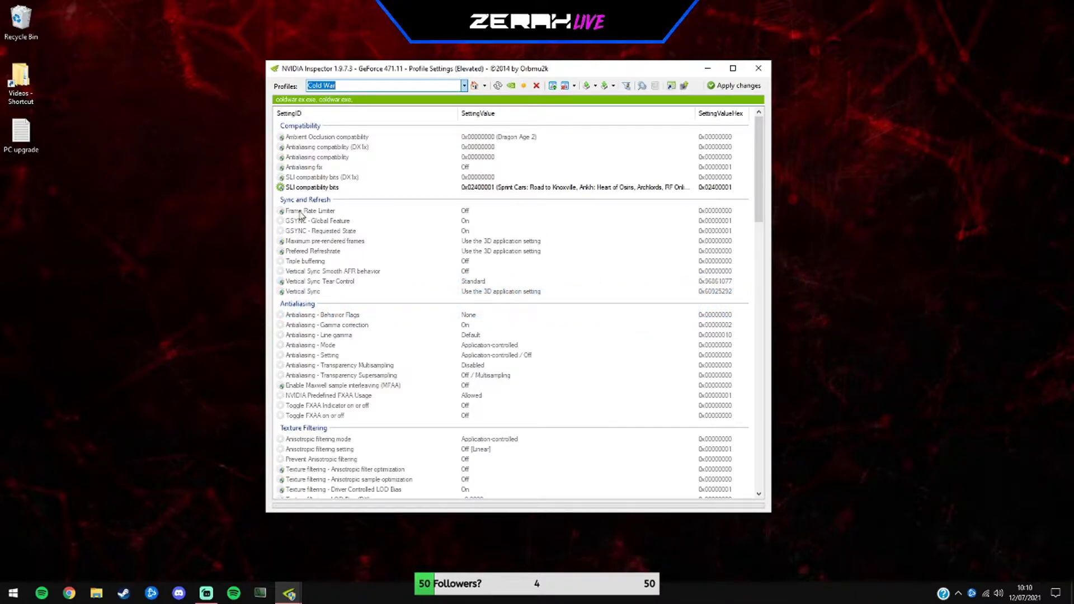
left_click(384, 167)
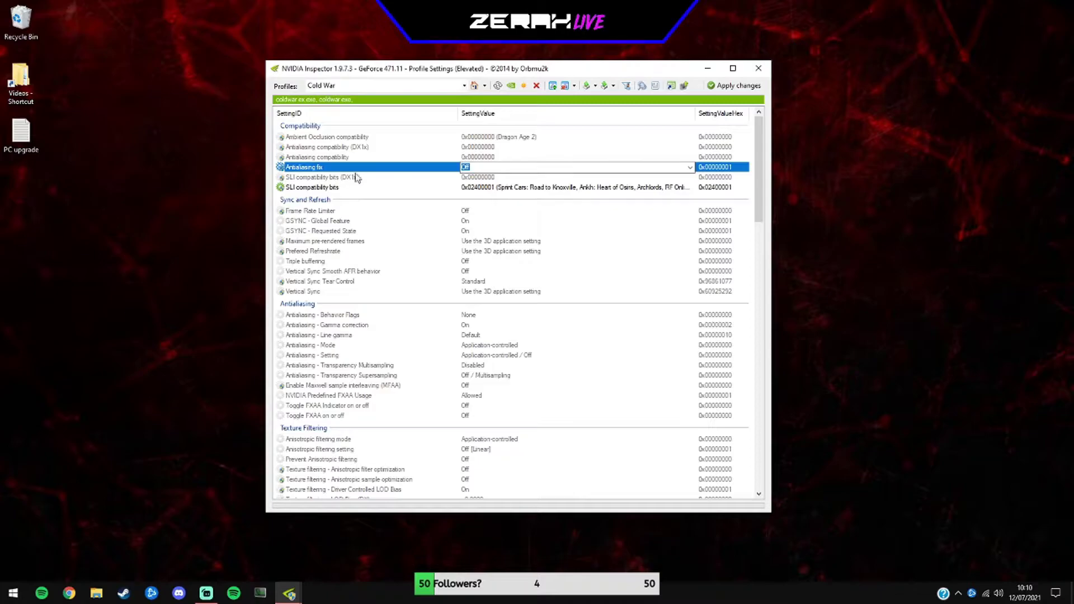
left_click(691, 167)
left_click(531, 185)
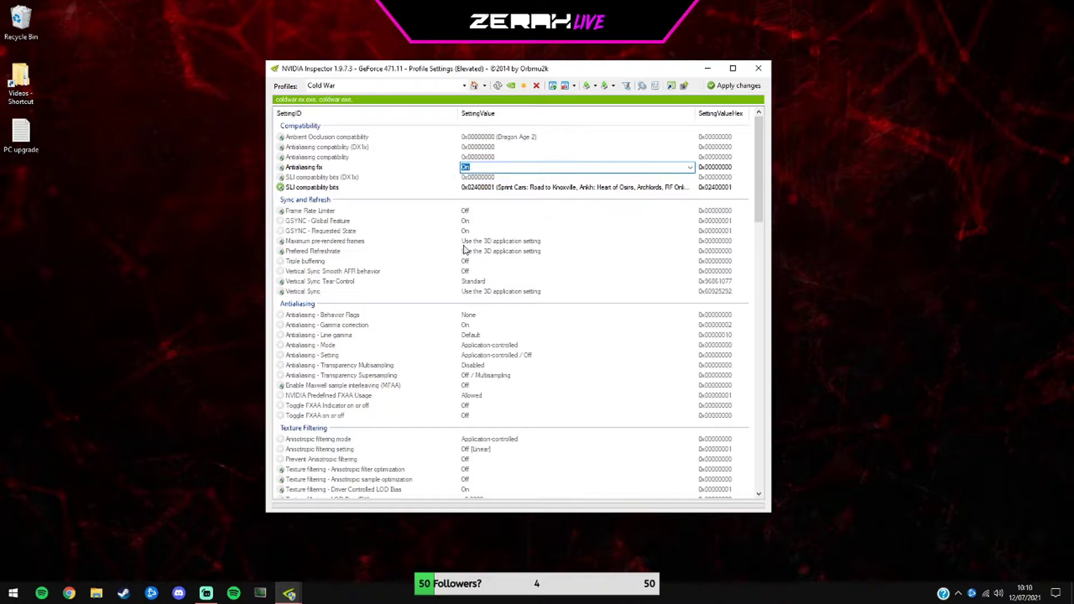
Set the Cold War profile's Frame Rate Limiter to 118 fps, the option for vsync at 120Hz.
left_click(489, 210)
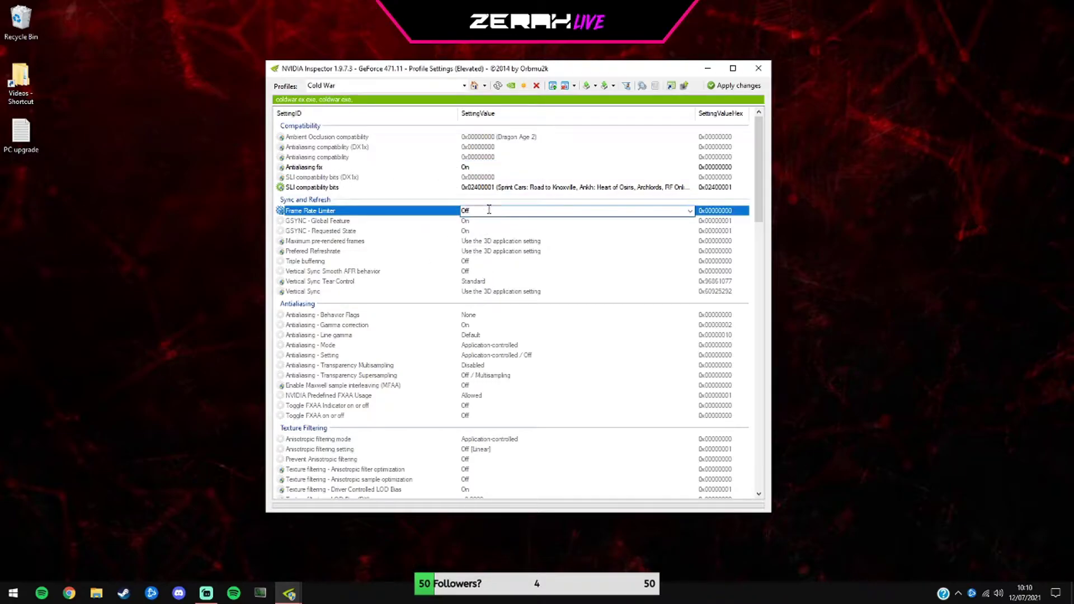
left_click(690, 211)
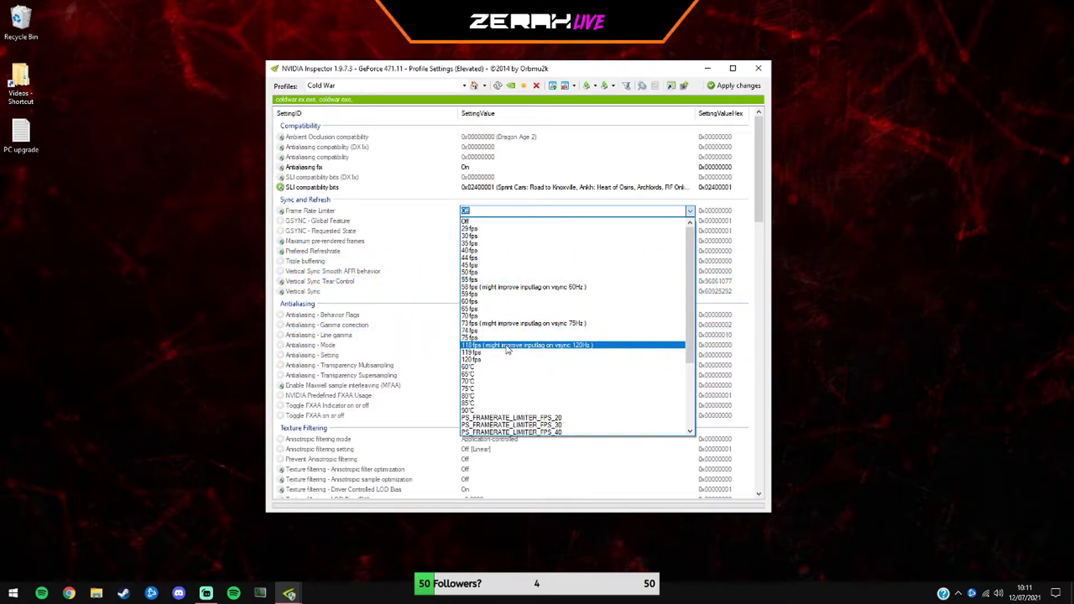
scroll(502, 391, "down", 3)
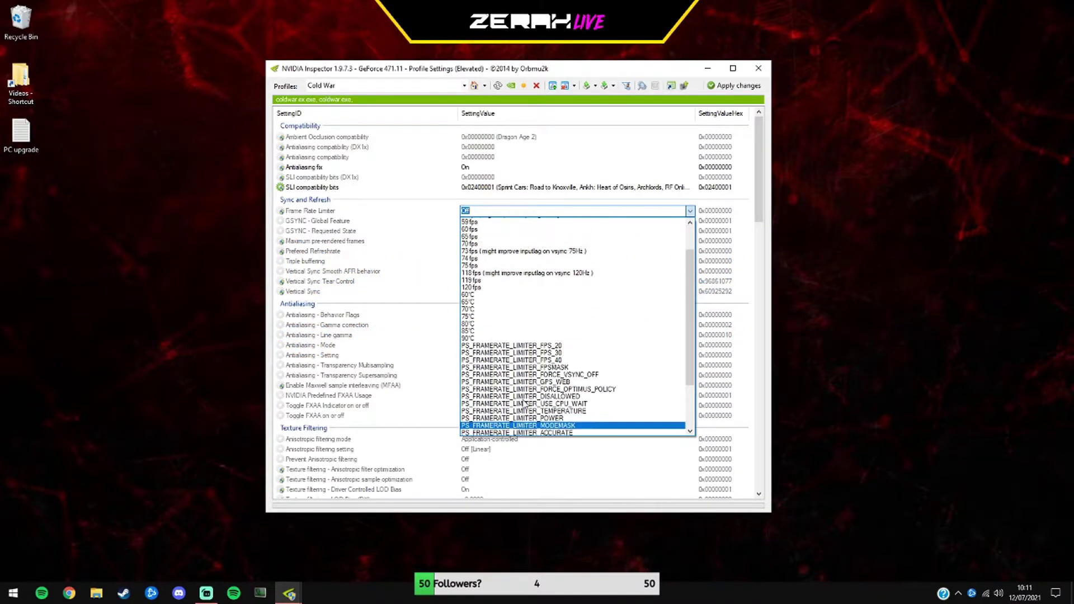
scroll(523, 403, "up", 3)
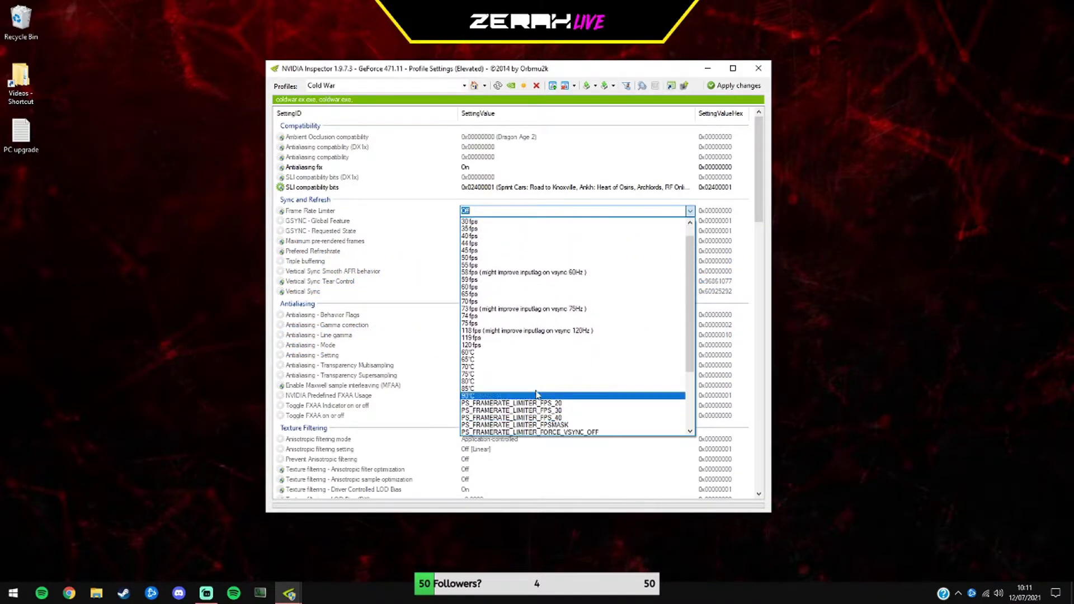
left_click(531, 331)
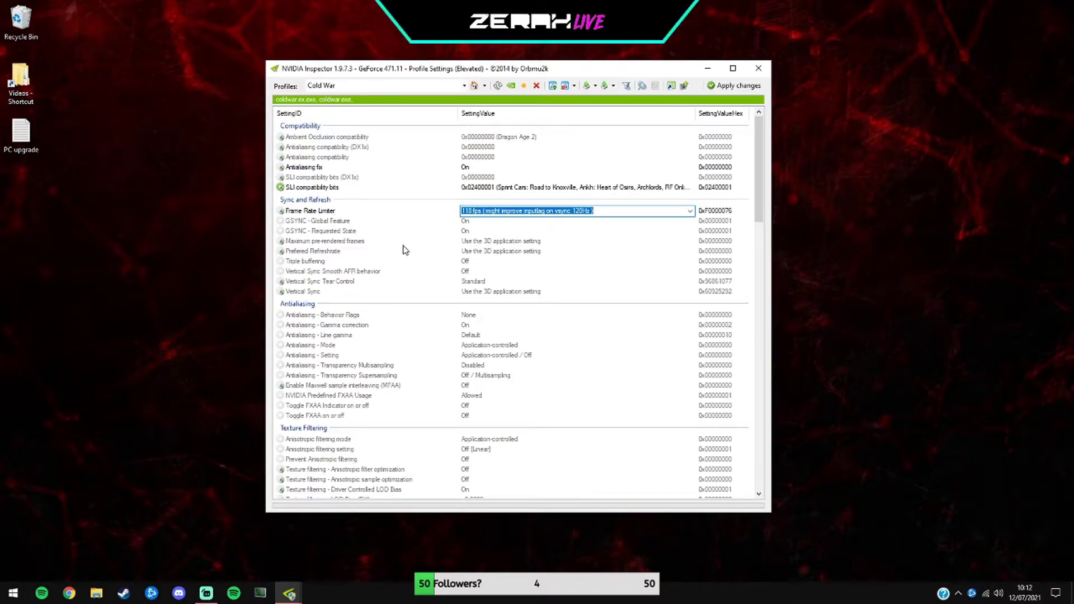
left_click(690, 211)
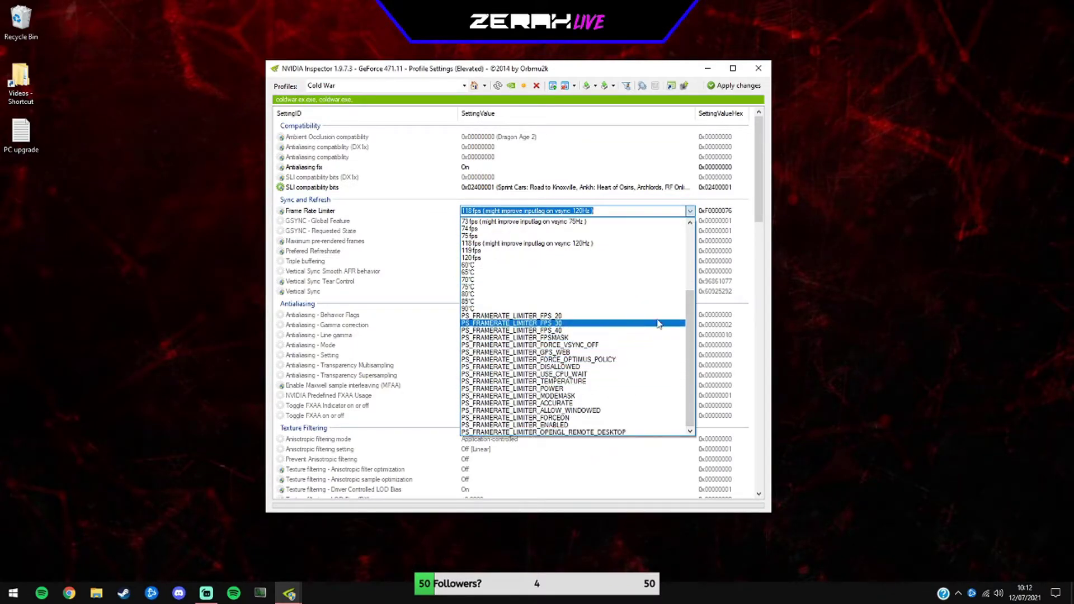
left_click(325, 246)
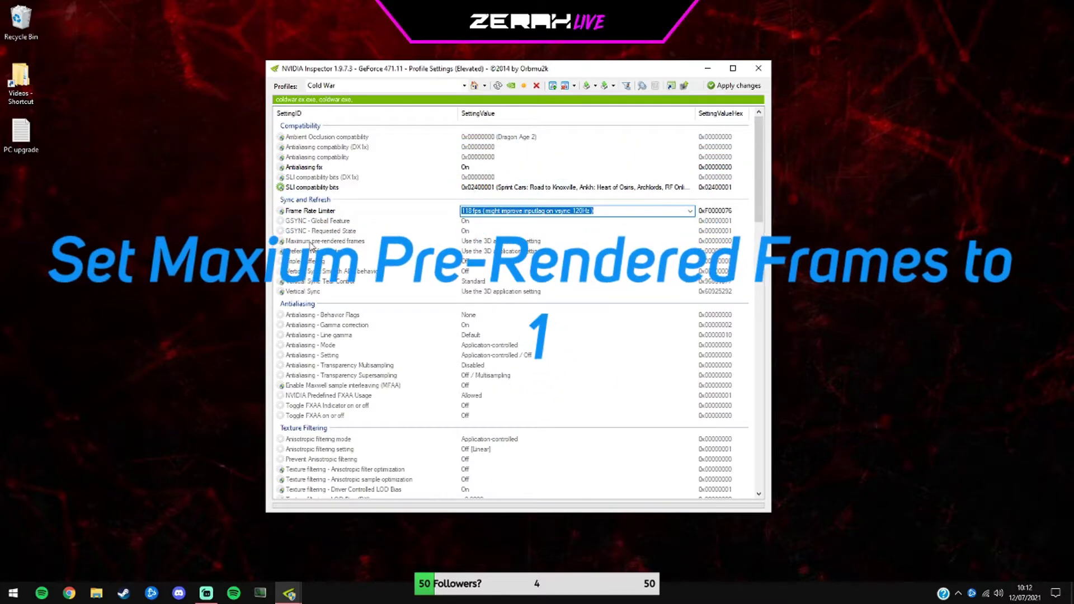
Set Maximum pre-rendered frames to 1 and Prefered Refreshrate to Highest available in the Sync and Refresh group.
left_click(329, 241)
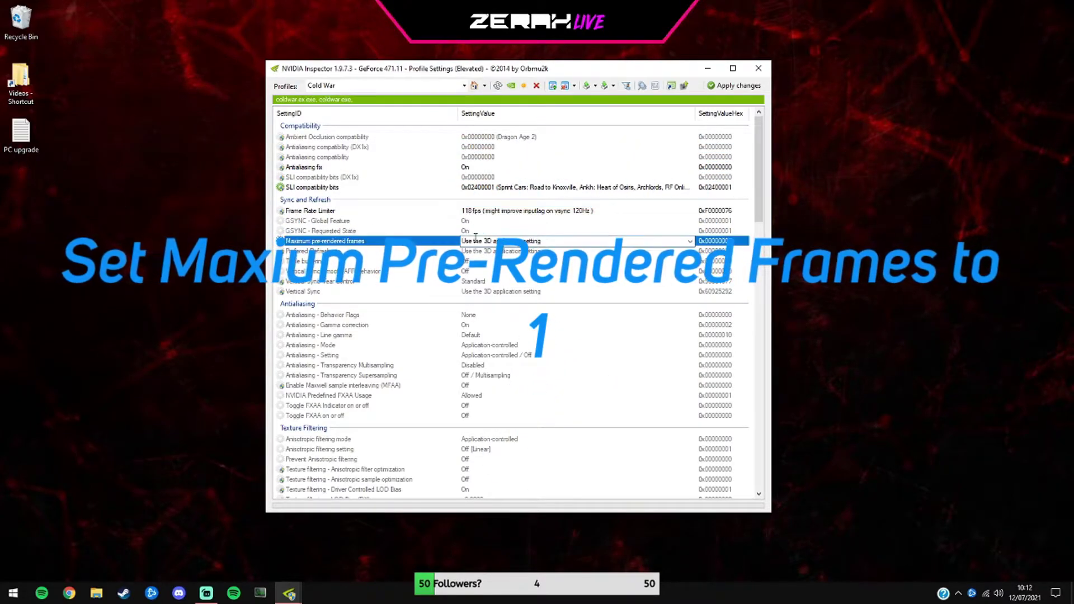
left_click(691, 241)
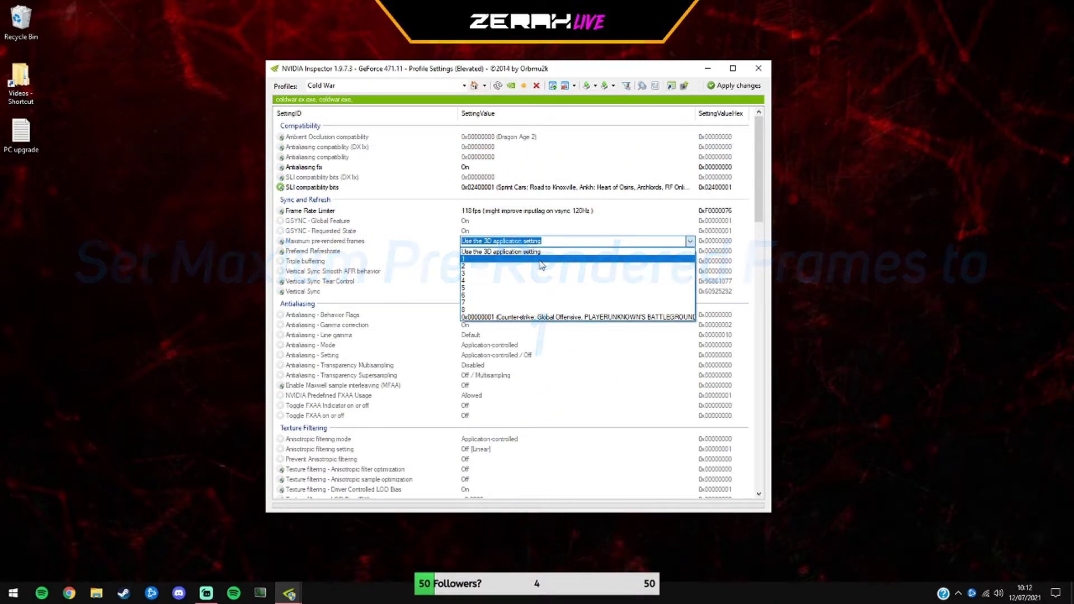
left_click(567, 255)
left_click(339, 252)
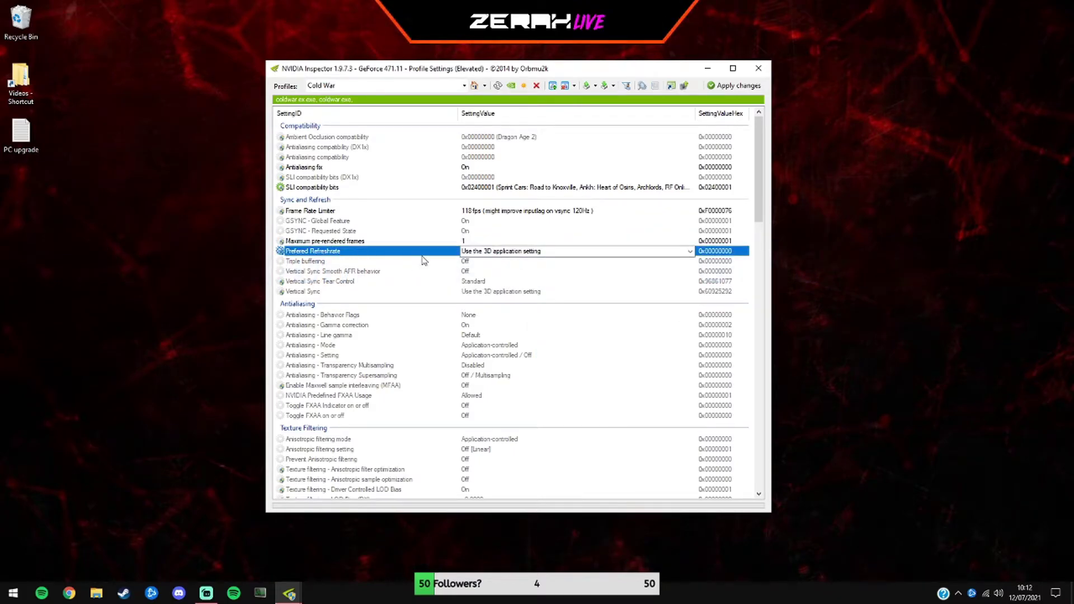
left_click(691, 251)
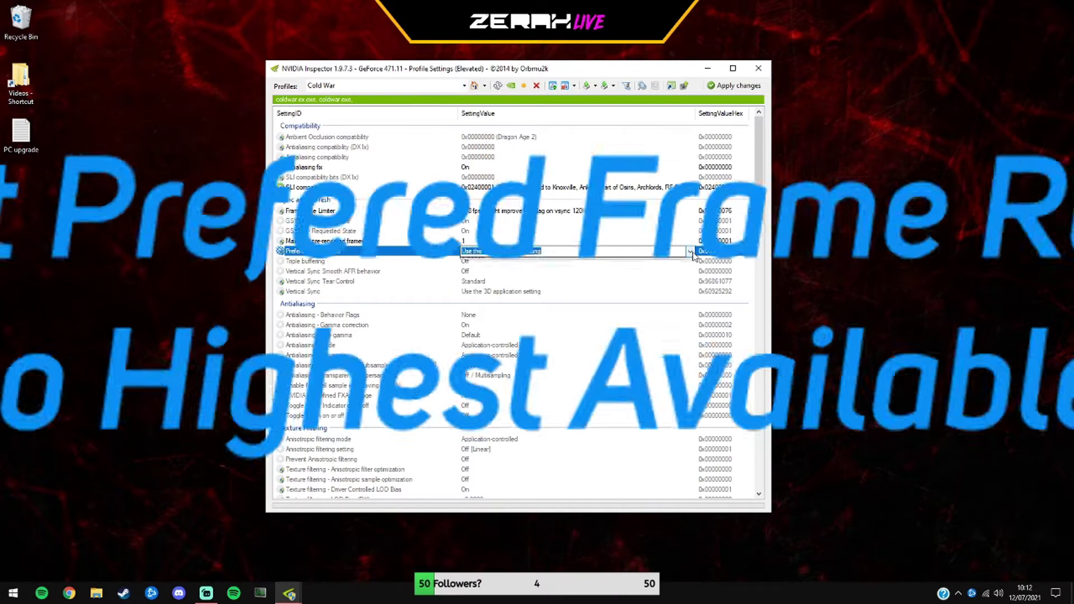
left_click(583, 266)
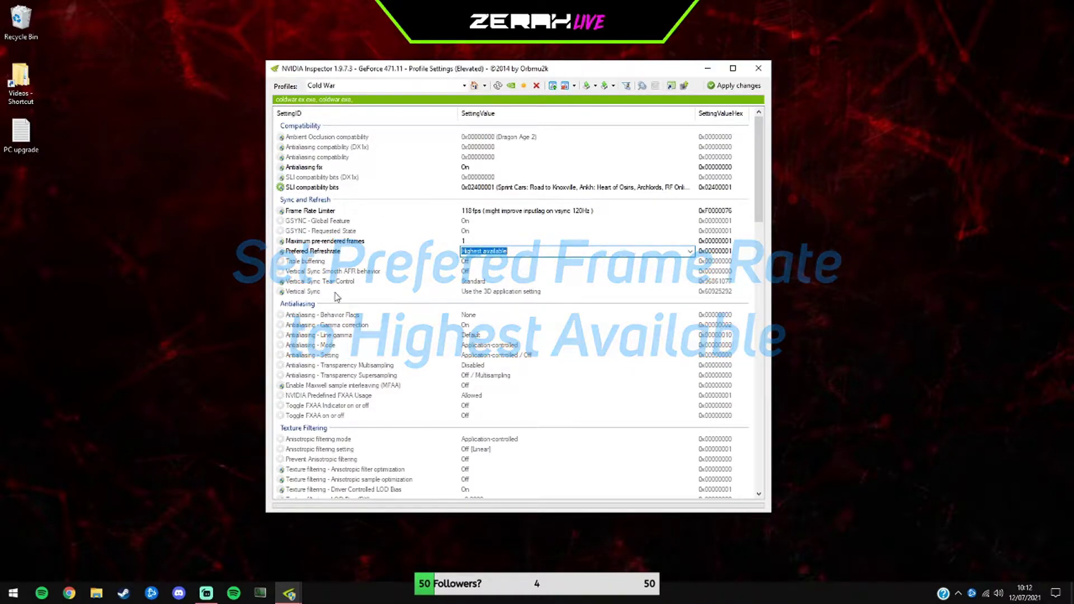
Set Vertical Sync Smooth AFR behavior to On and Vertical Sync to Force on.
left_click(295, 272)
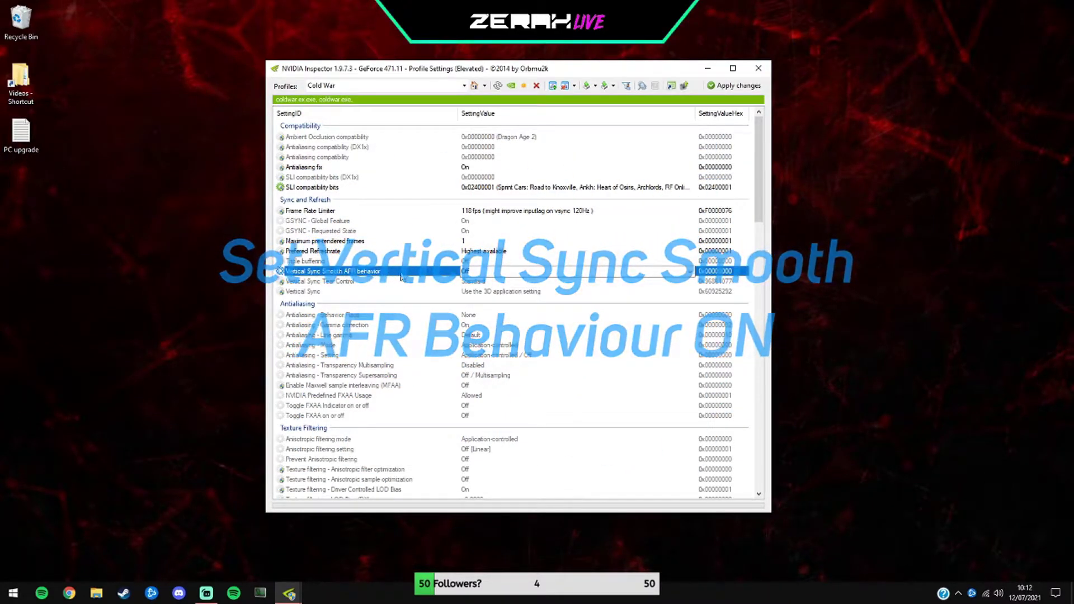
left_click(690, 272)
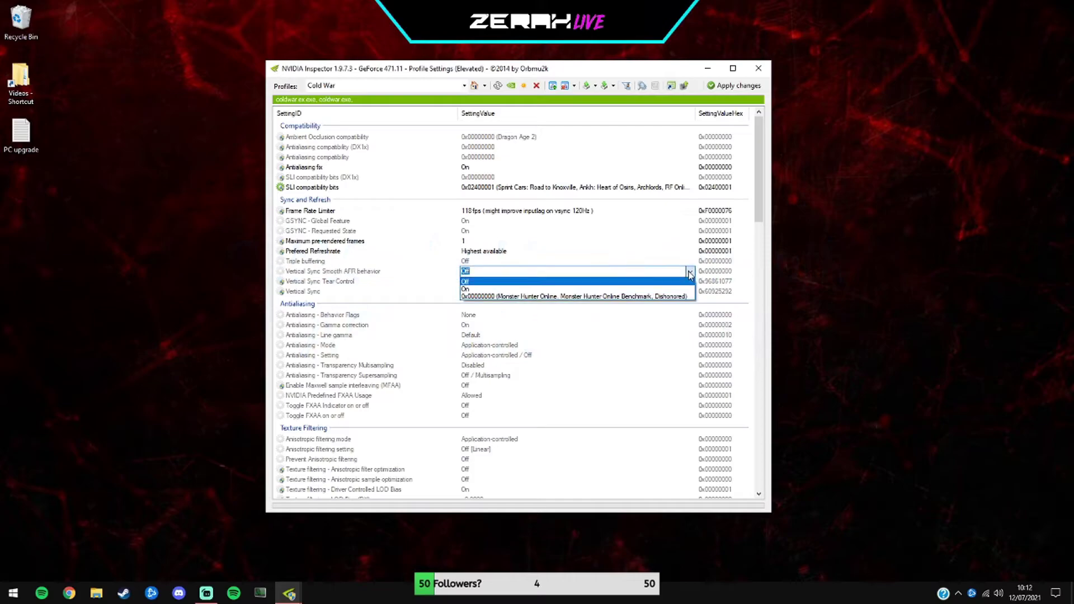
left_click(571, 288)
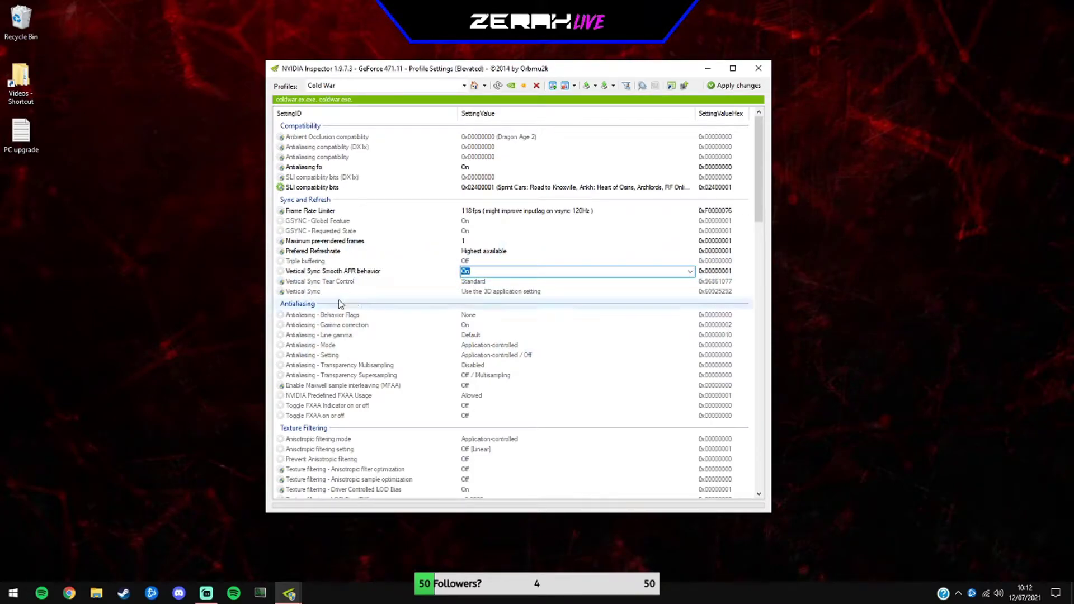
left_click(300, 293)
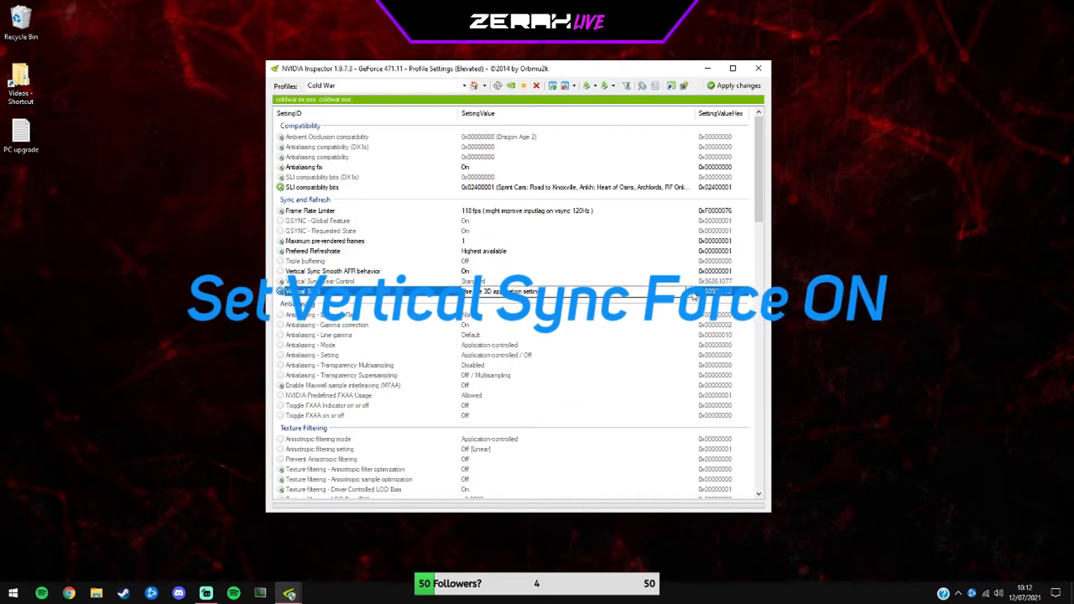
left_click(692, 294)
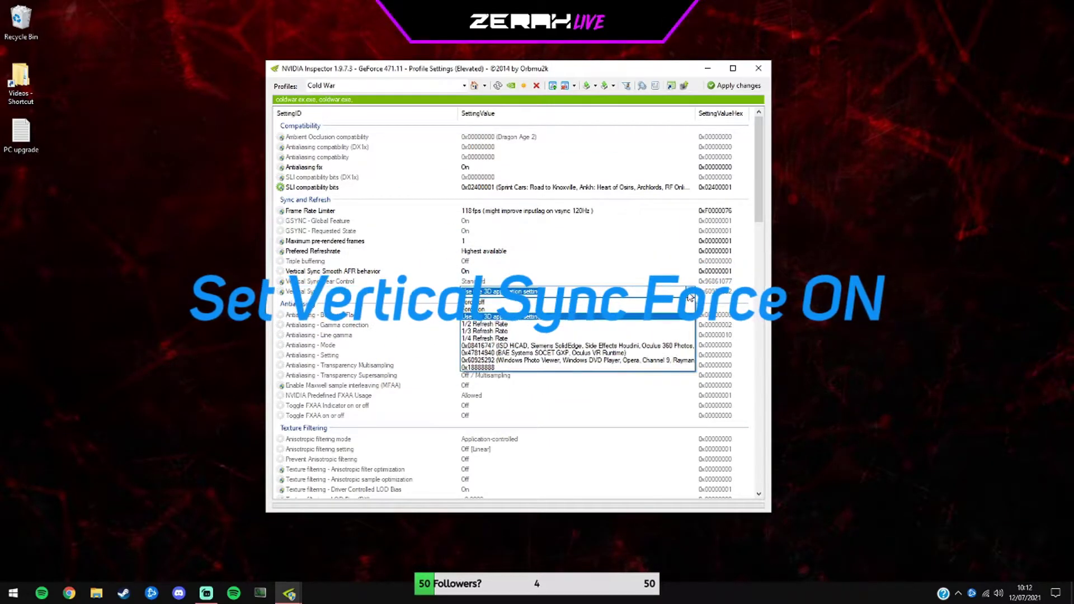
left_click(476, 314)
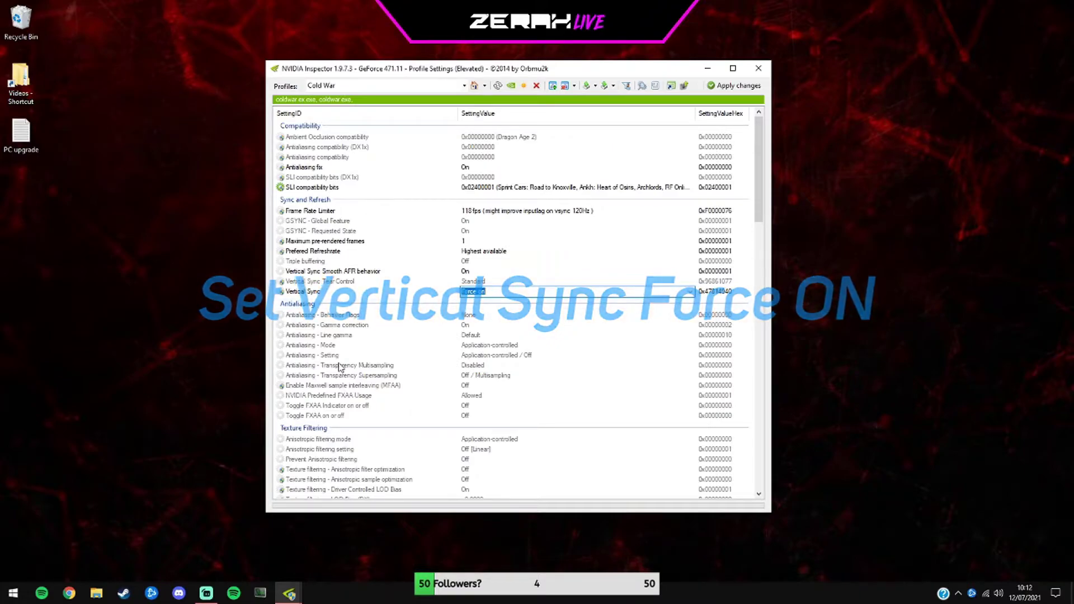
scroll(384, 390, "down", 8)
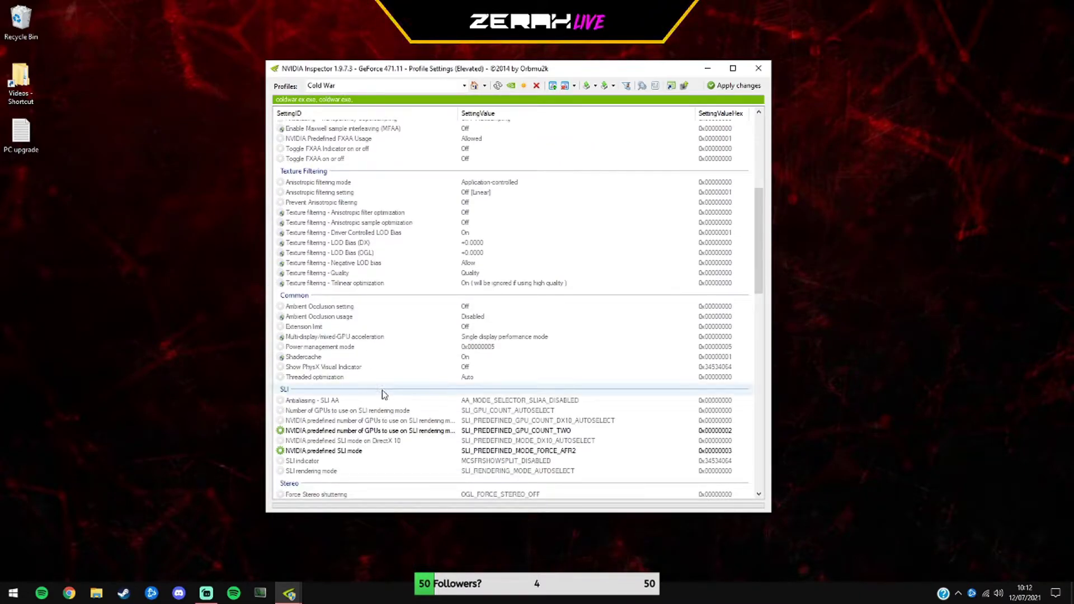
scroll(384, 394, "up", 5)
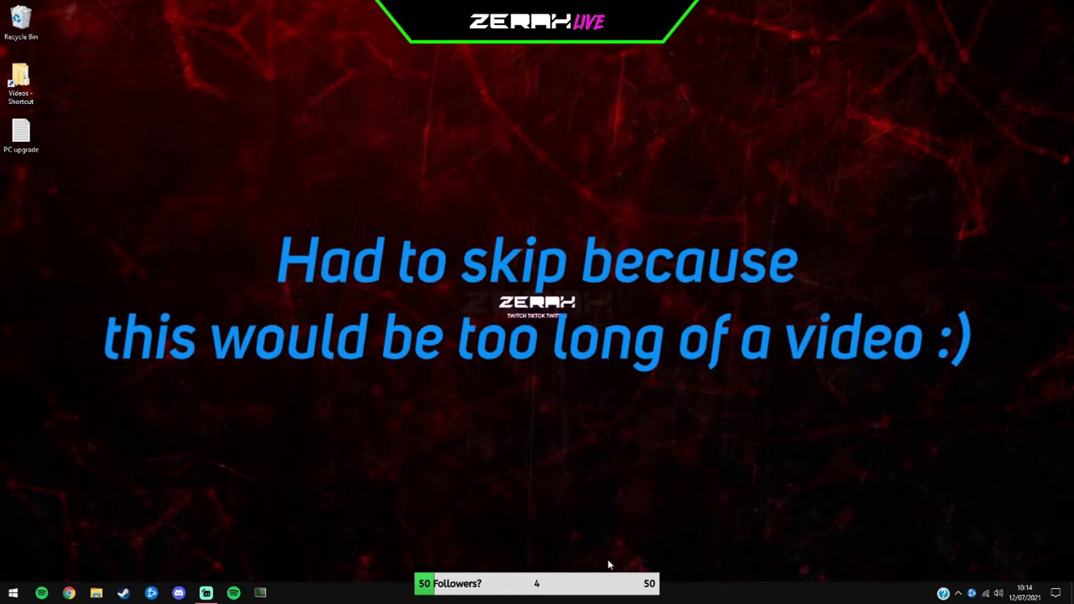
Switch to Intelligent standby list cleaner by restoring its window from the hidden background apps.
left_click(959, 593)
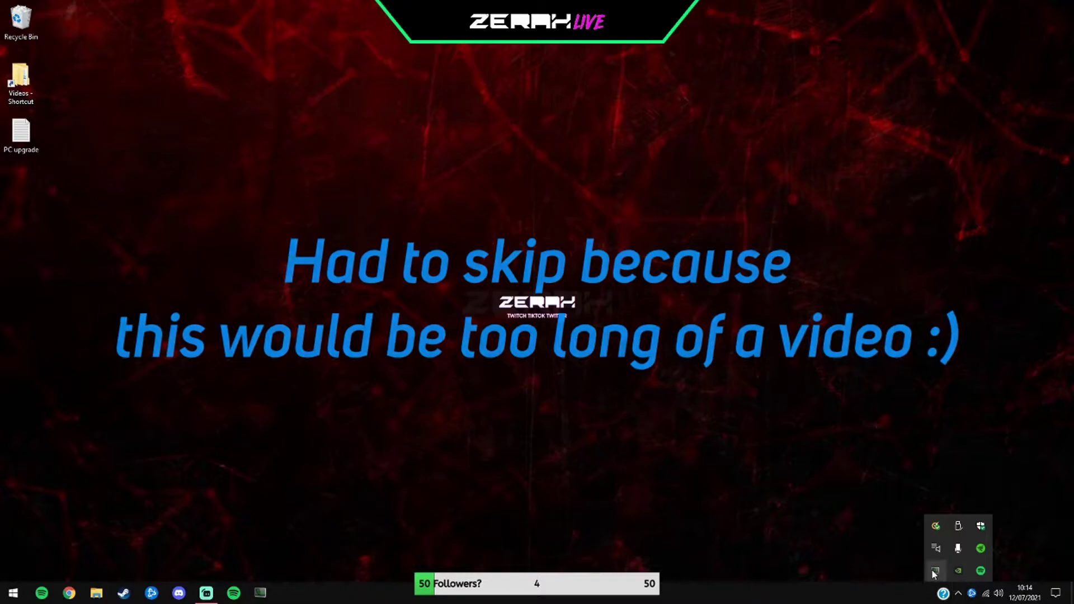
double_click(935, 570)
left_click_drag(490, 129, 351, 136)
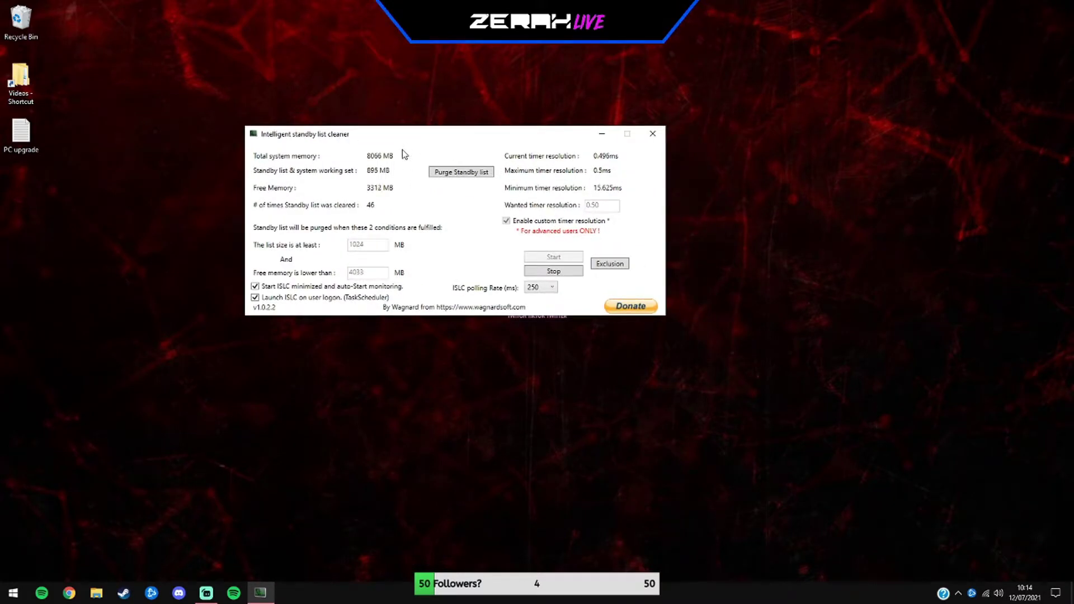
Open Task Manager beside the standby list cleaner and show its Memory performance details.
right_click(706, 592)
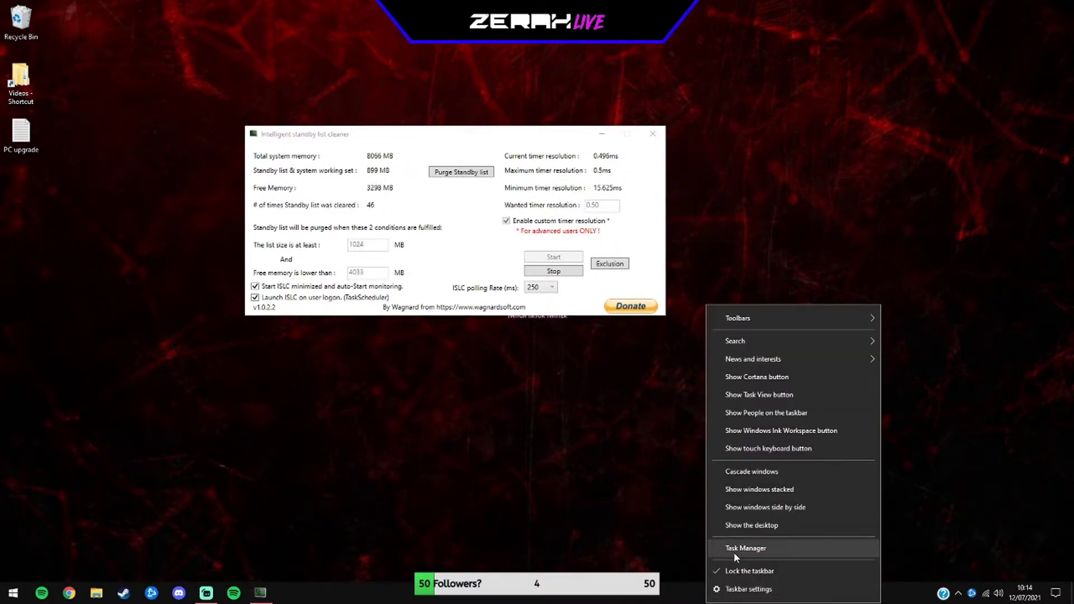
left_click(737, 550)
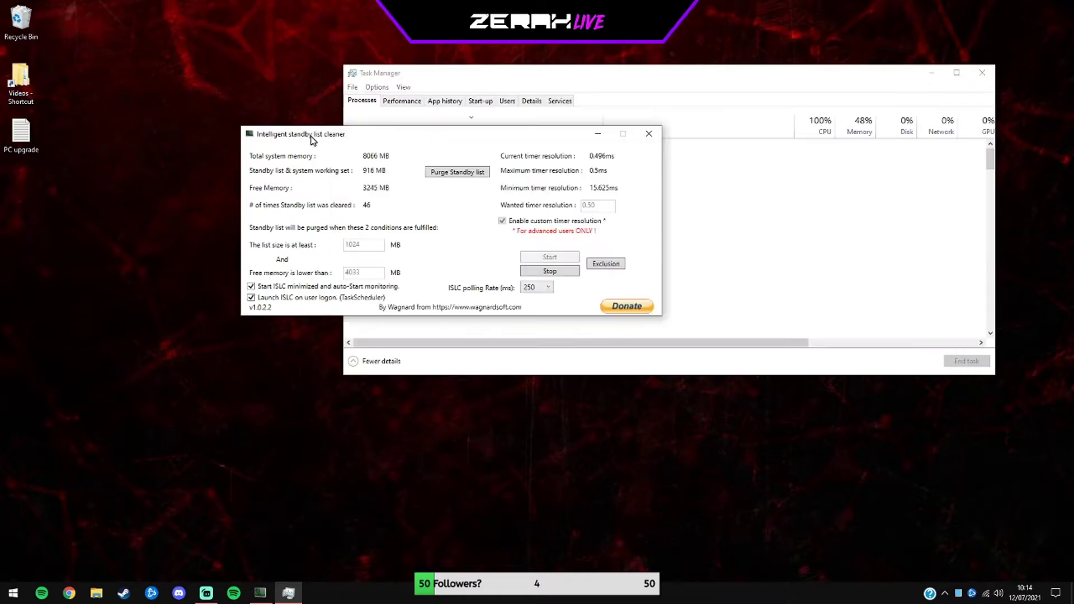
left_click_drag(380, 130, 170, 122)
left_click_drag(553, 86, 701, 66)
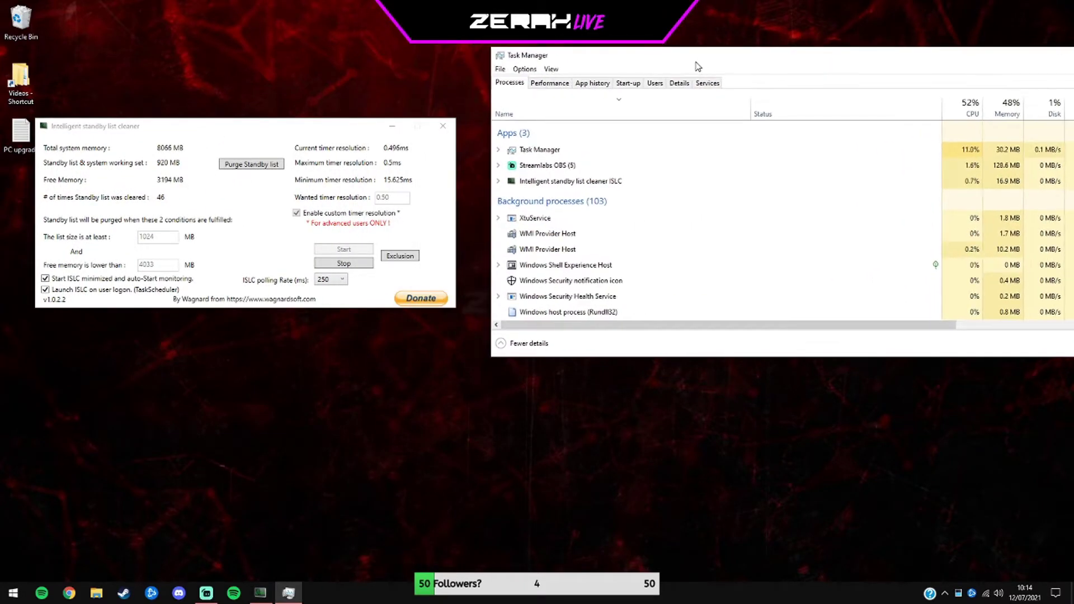
left_click(550, 82)
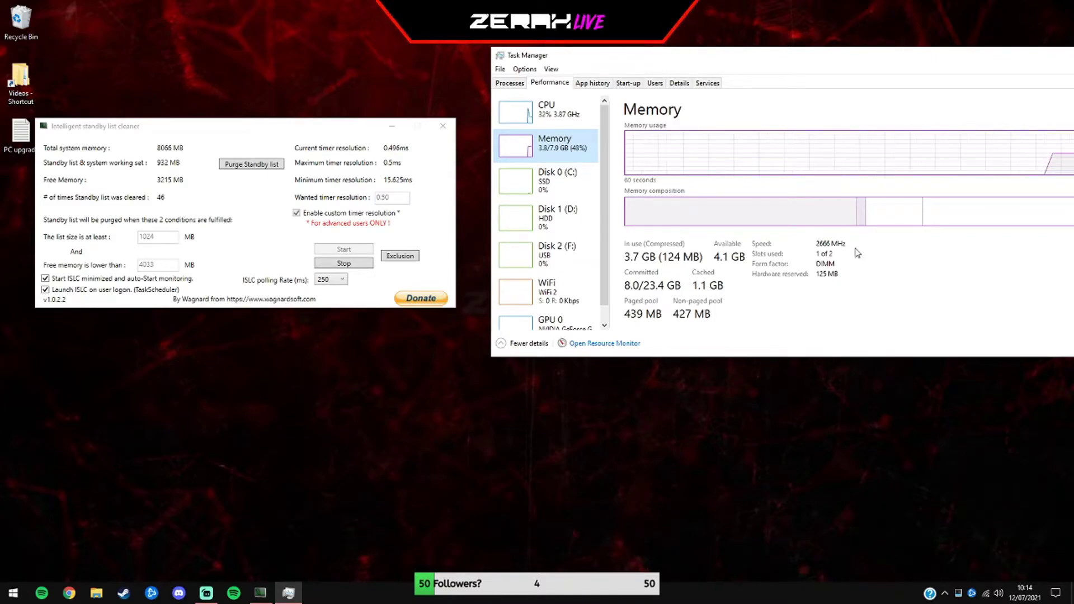
Purge the standby list, check the cached memory in Task Manager, and close Task Manager.
left_click(265, 166)
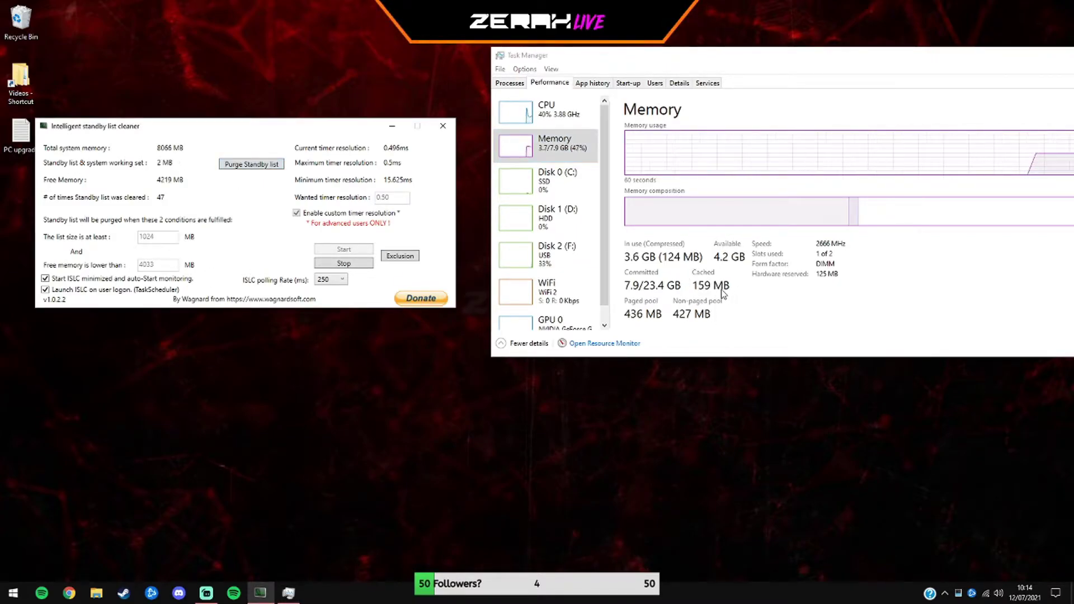
left_click(648, 305)
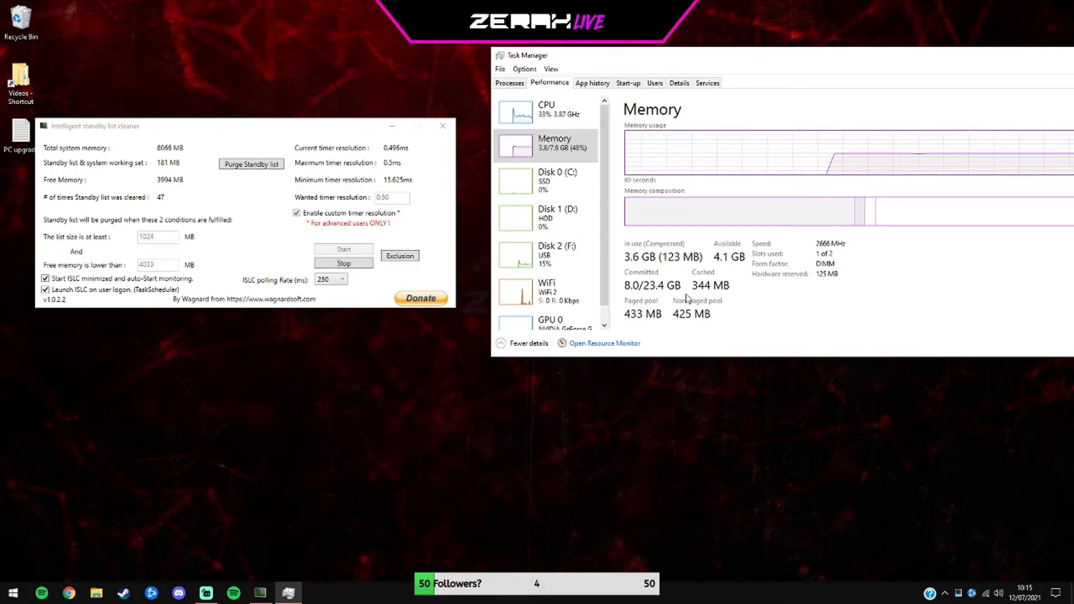
left_click_drag(944, 60, 794, 66)
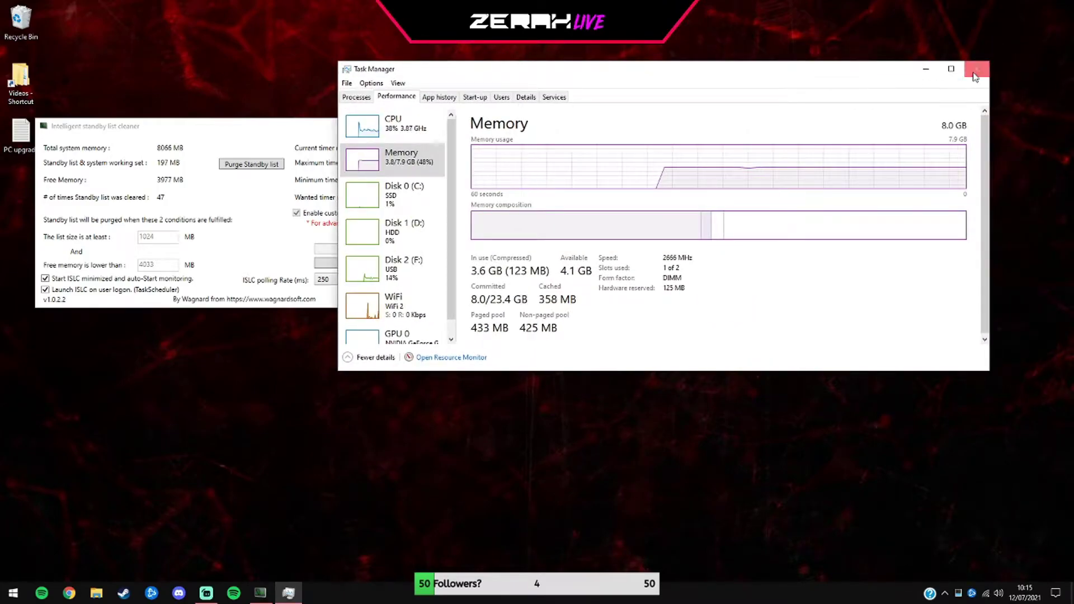
left_click(976, 62)
left_click_drag(269, 132, 513, 173)
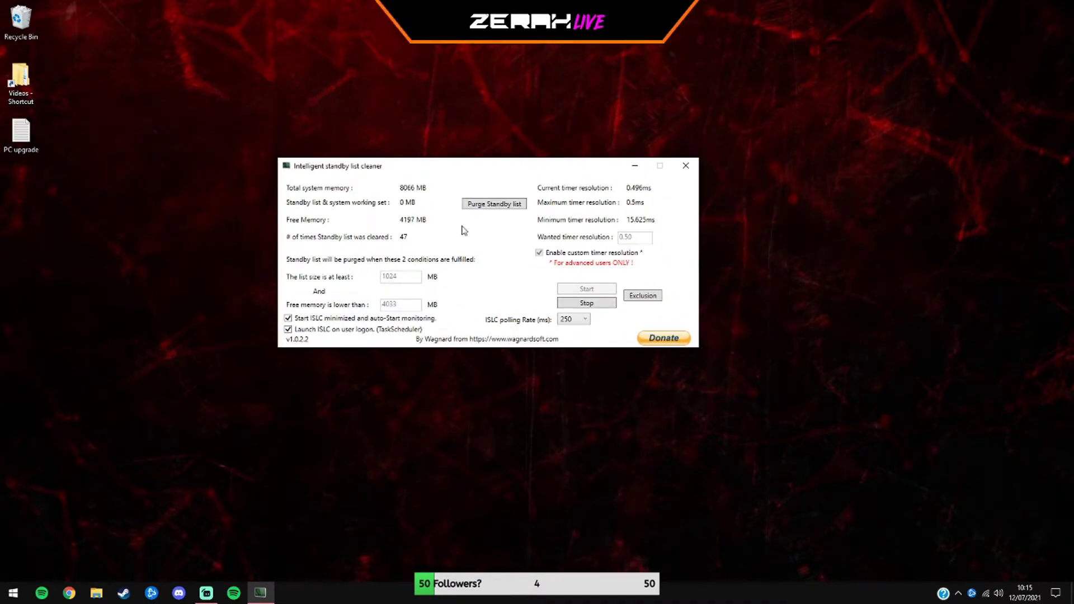
Check the available ISLC polling rate options and keep 250 ms selected.
left_click(576, 320)
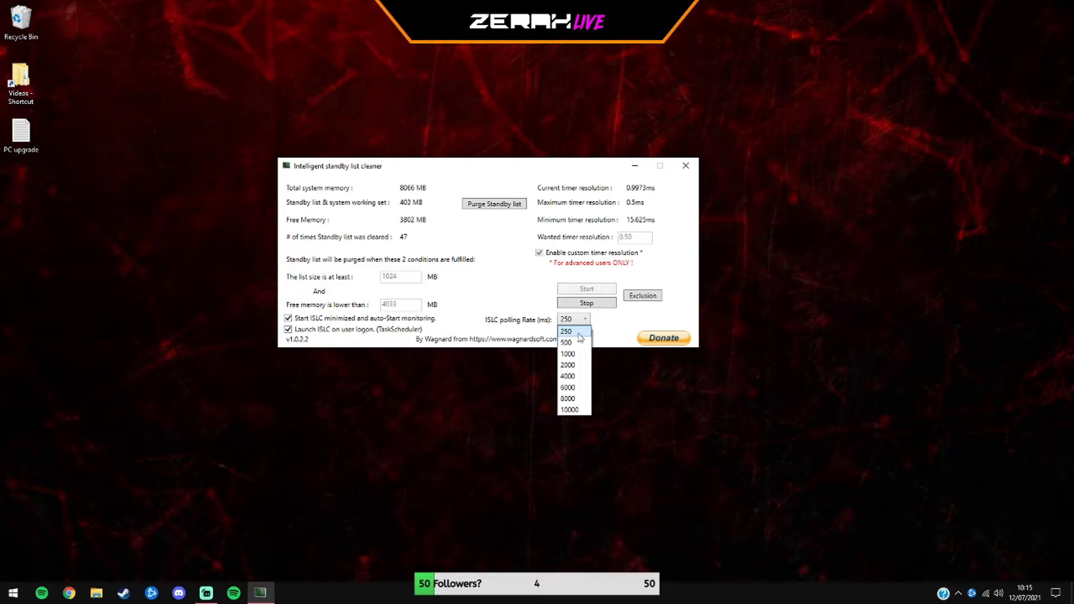
left_click(510, 305)
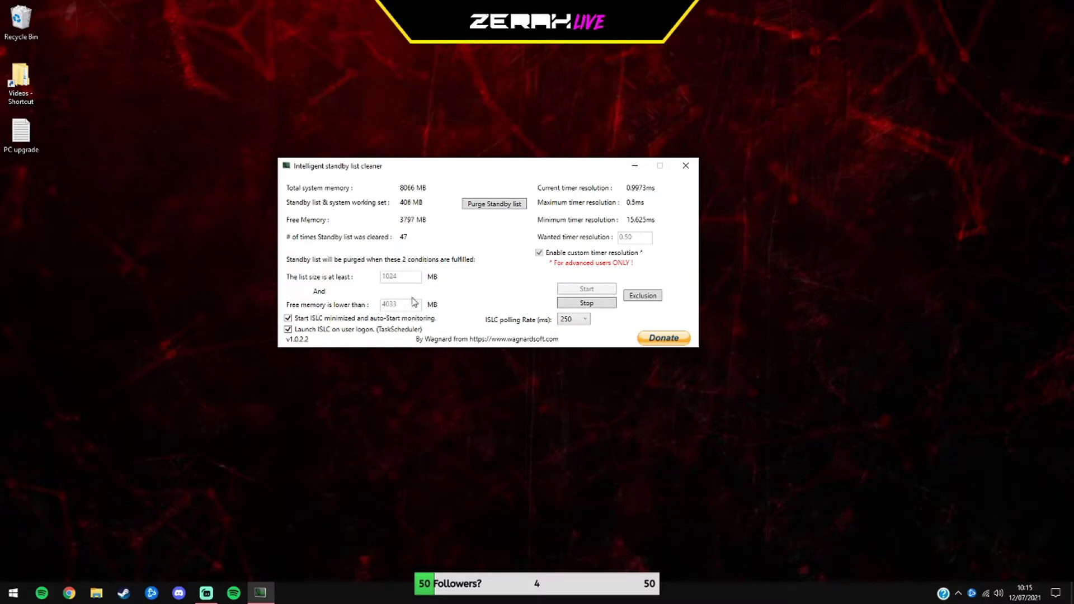
left_click(570, 323)
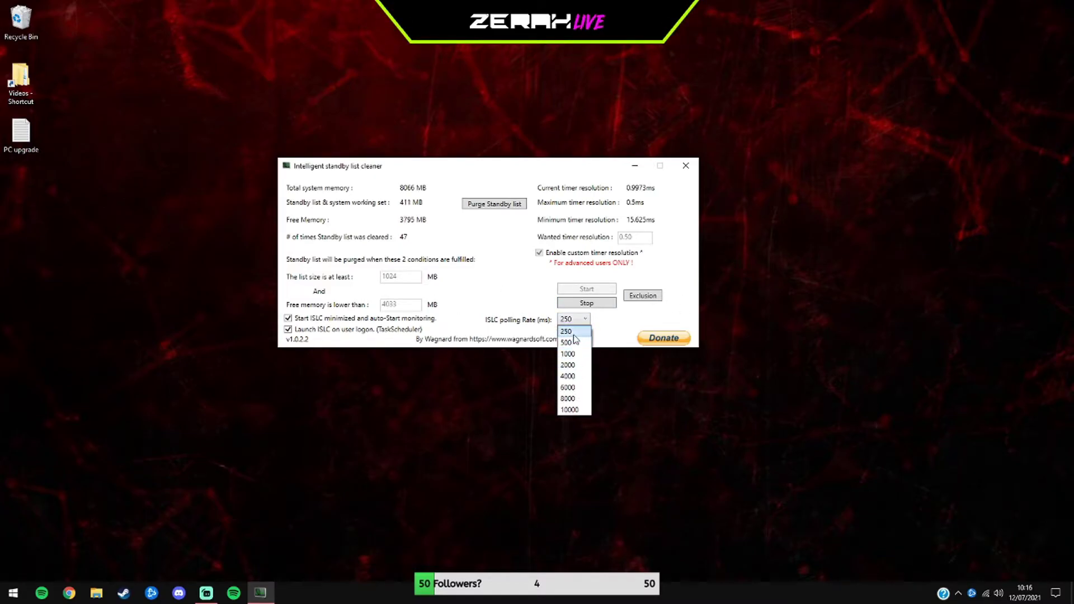
left_click(549, 324)
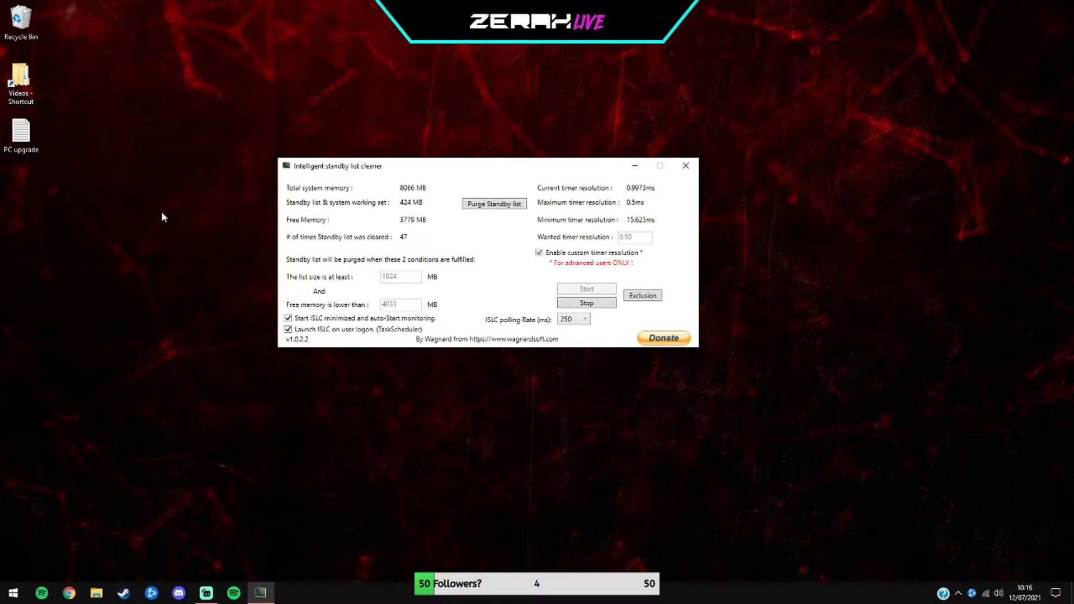
Stop ISLC monitoring to unlock its settings and check the list size and free memory purge thresholds.
left_click(596, 305)
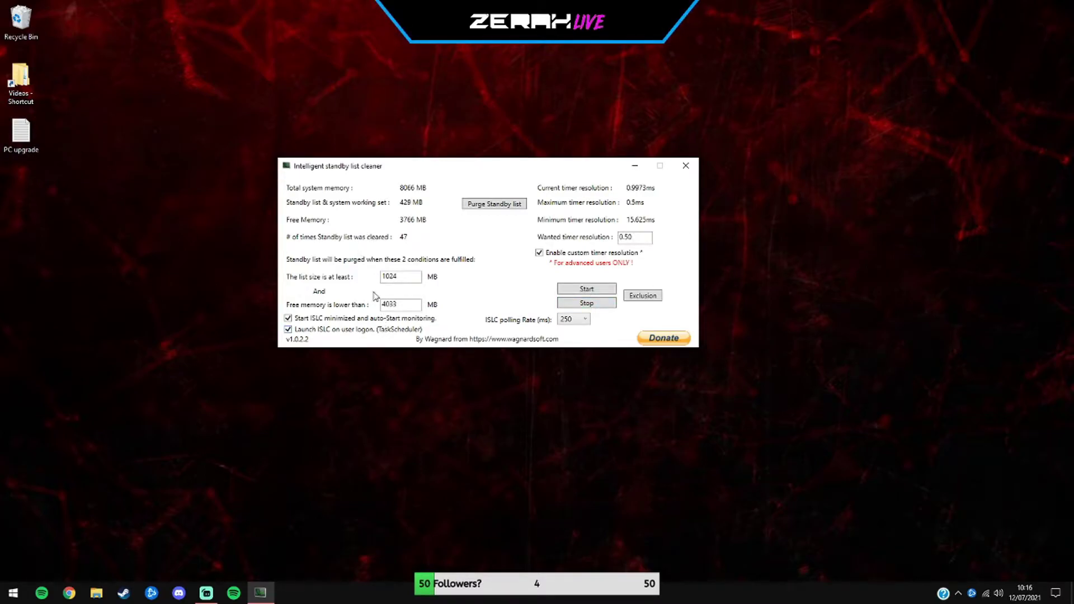
double_click(391, 278)
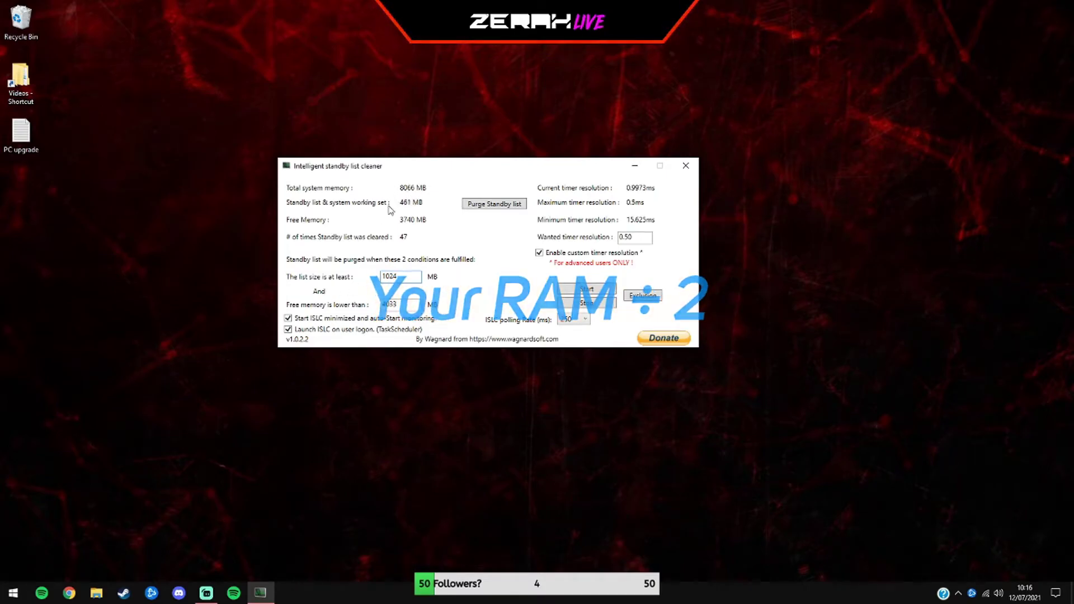
double_click(384, 305)
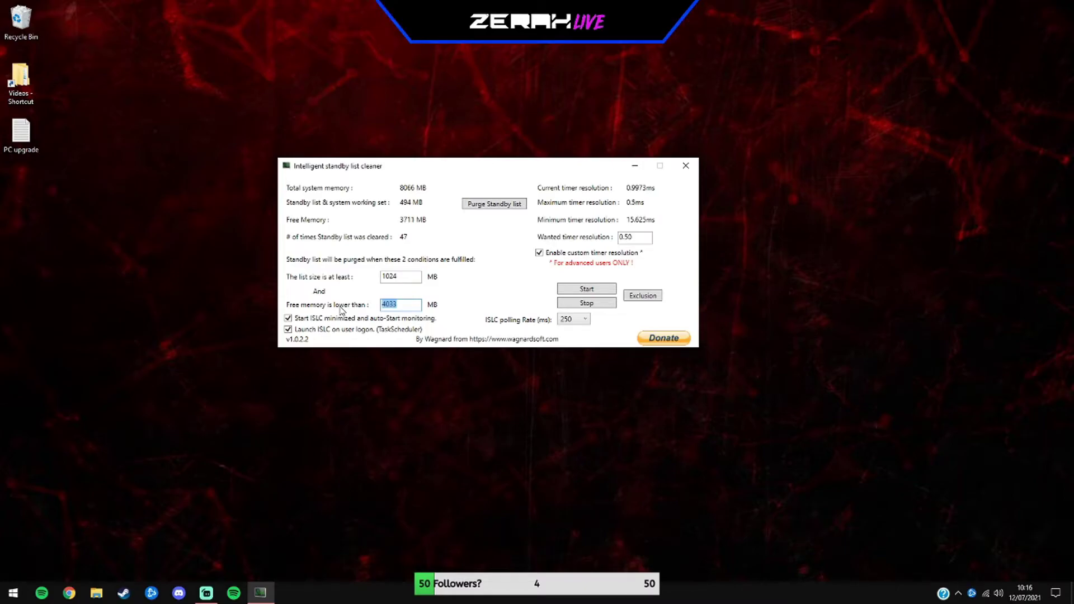
Set the wanted timer resolution to 0.50.
left_click(645, 241)
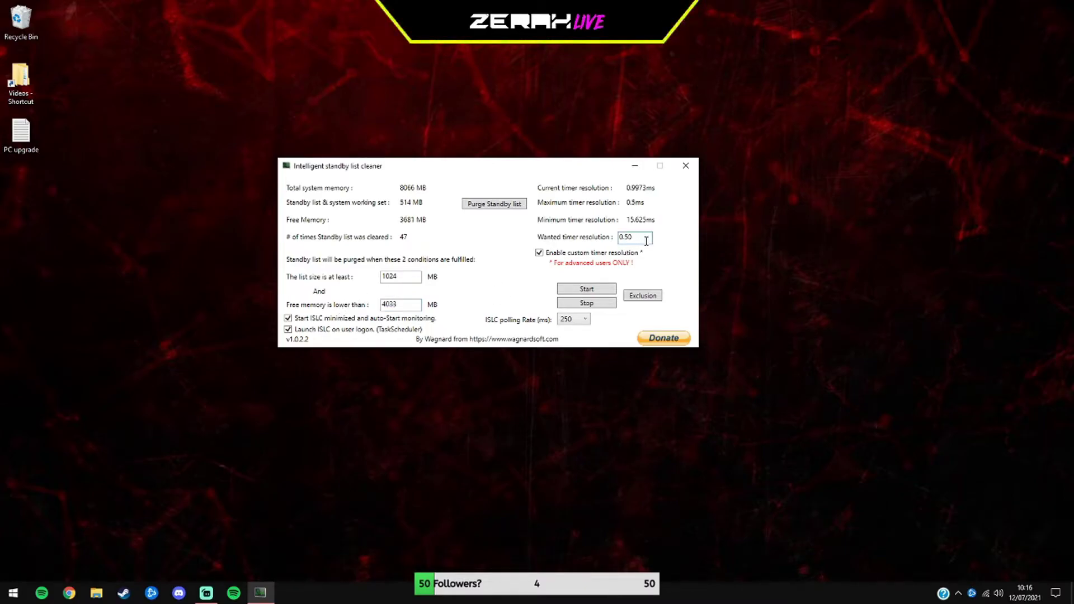
left_click_drag(643, 241, 617, 242)
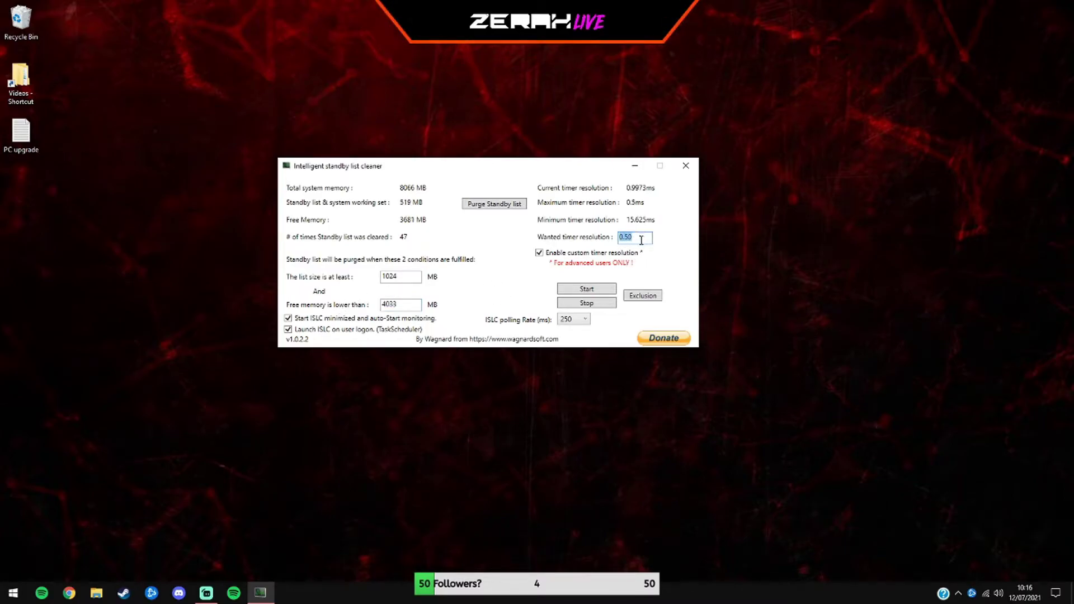
type("1.00")
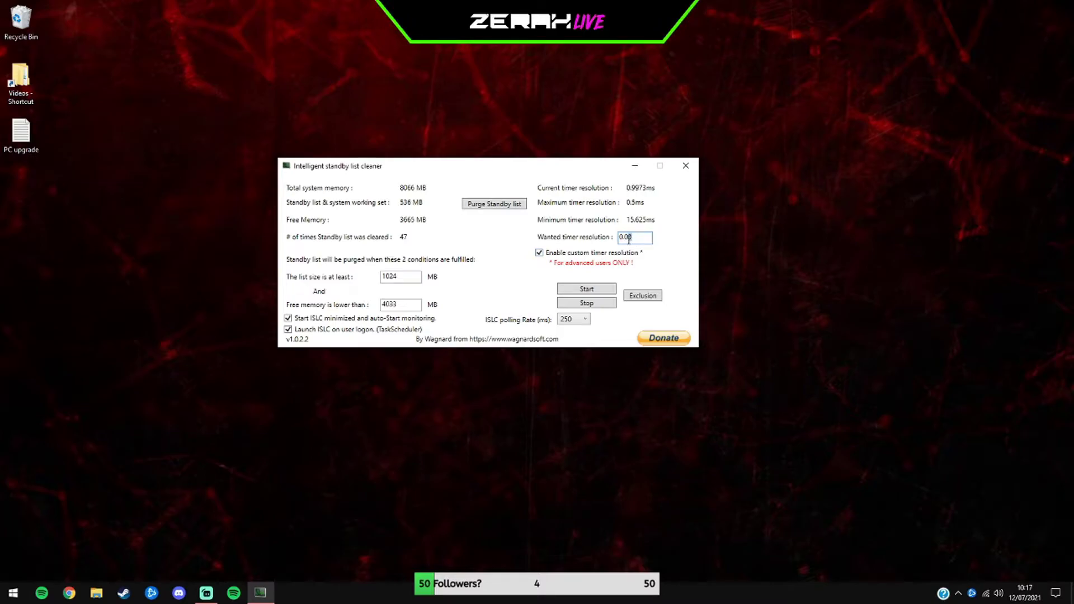
Purge the standby list again and start ISLC monitoring.
left_click(494, 203)
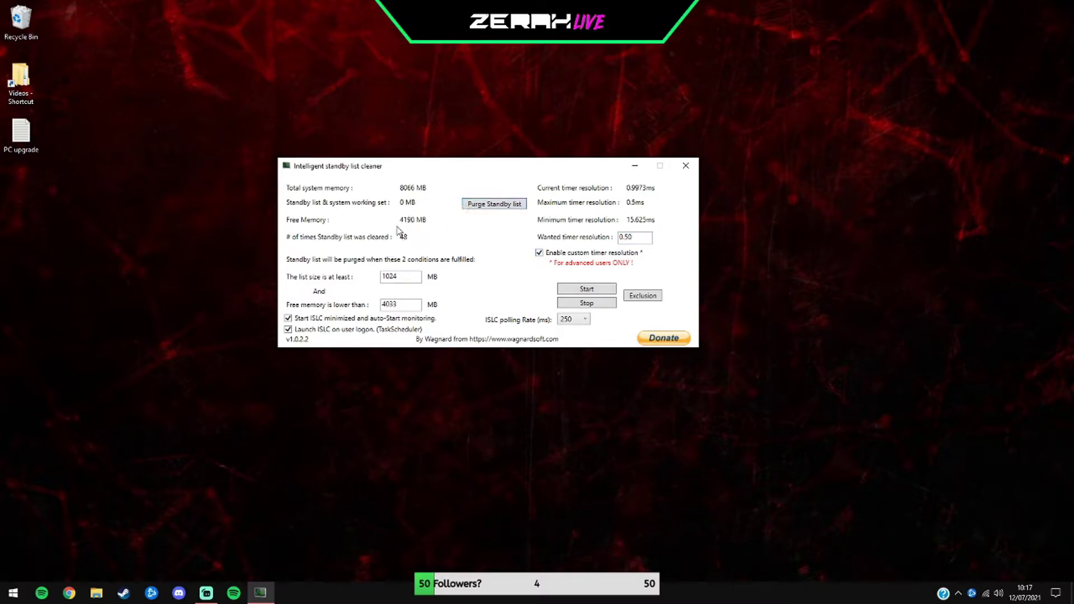
left_click(587, 290)
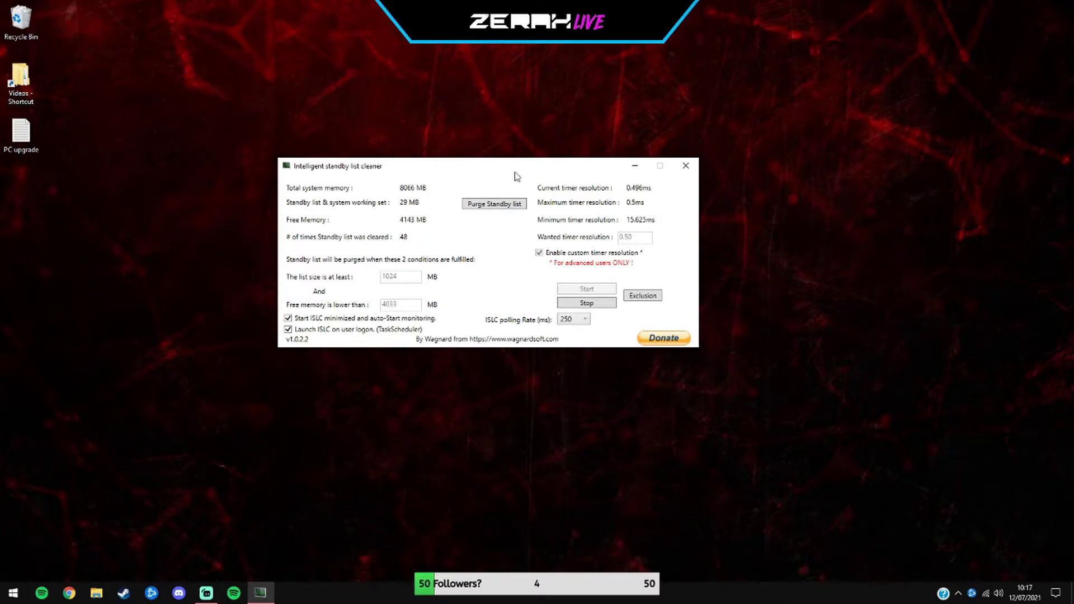
left_click_drag(512, 167, 511, 195)
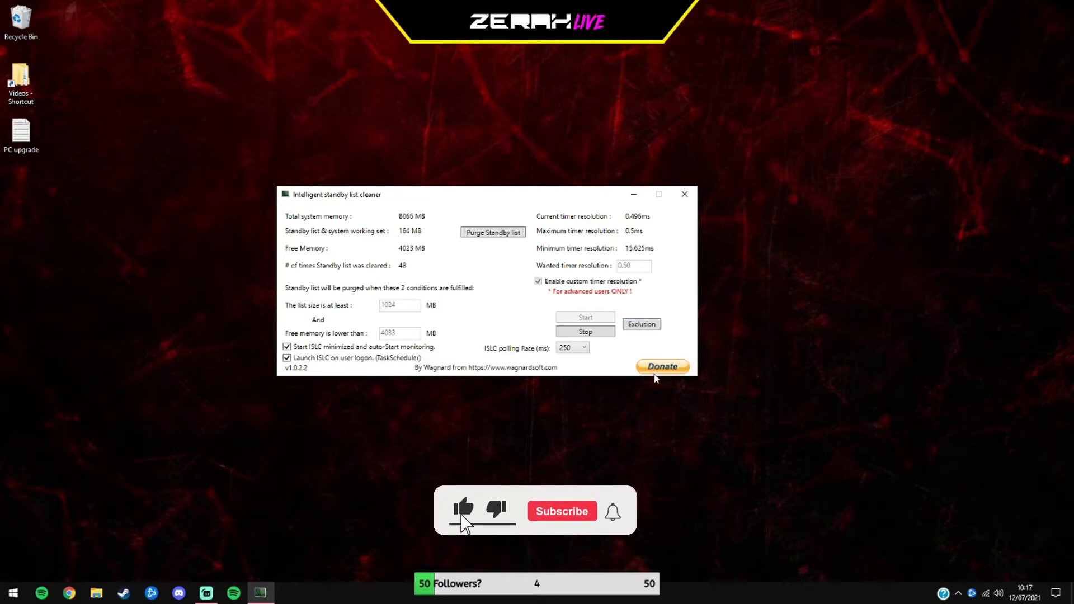
Open the ISLC donation page on PayPal and try entering a donation amount.
left_click(674, 368)
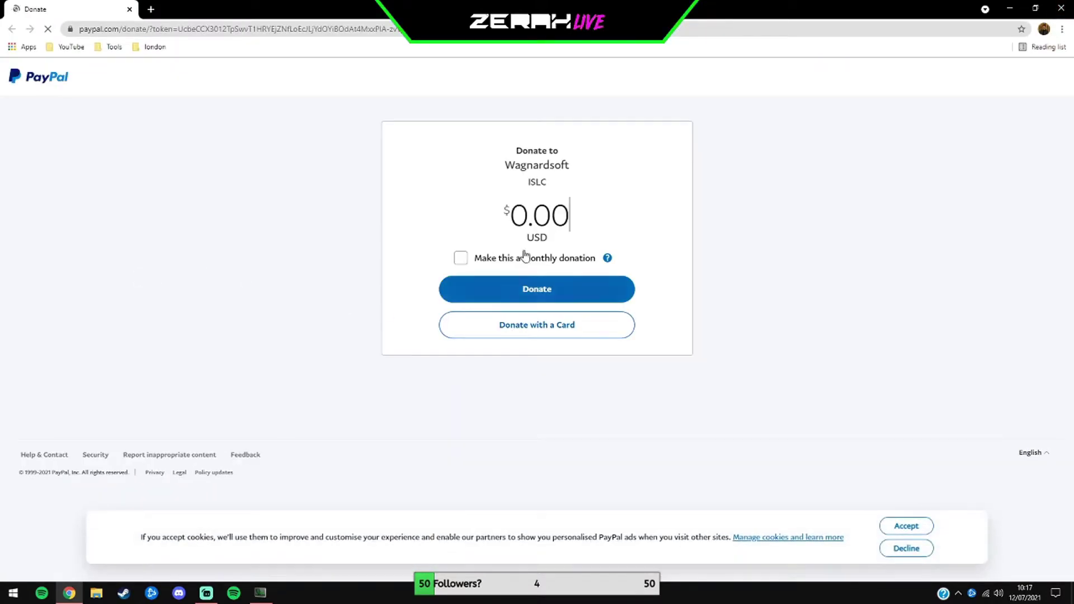
left_click(555, 217)
left_click(558, 216)
type("1")
left_click(552, 292)
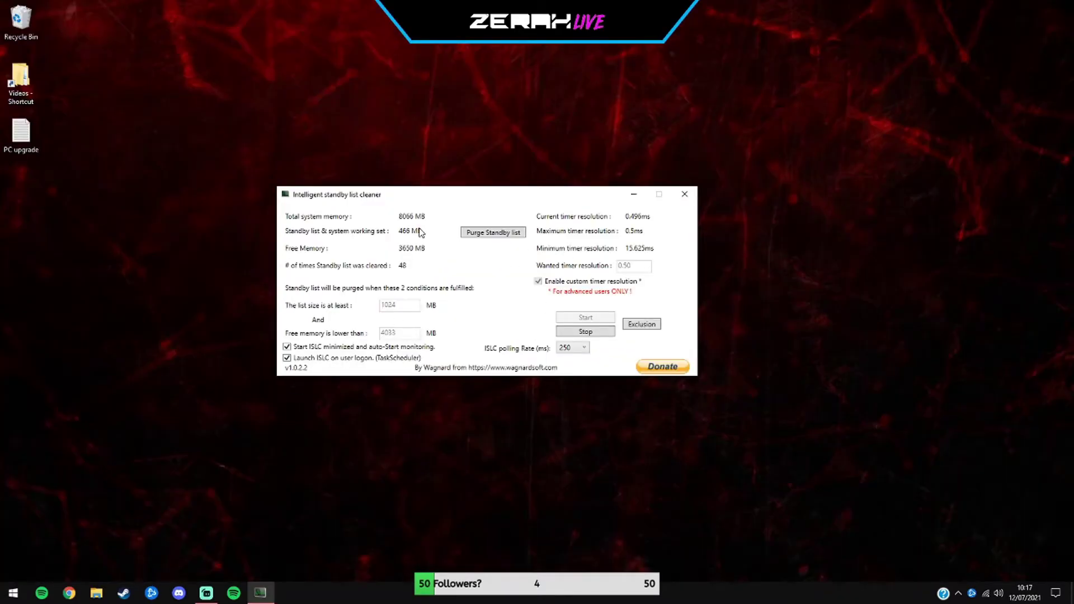
Minimize the Intelligent standby list cleaner window.
left_click(634, 194)
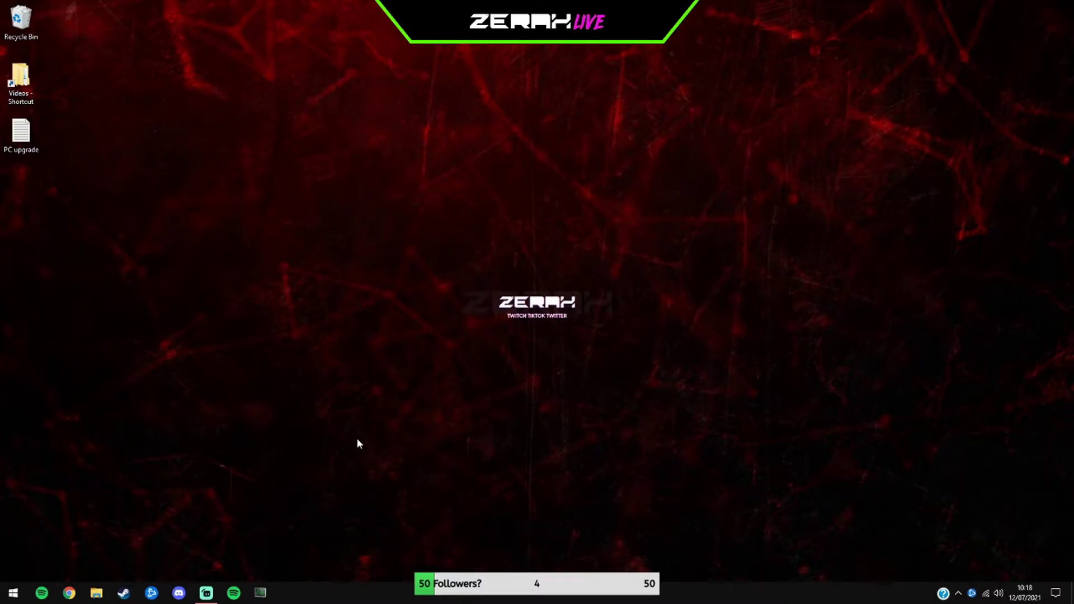
key("super")
scroll(172, 516, "down", 3)
left_click(243, 553)
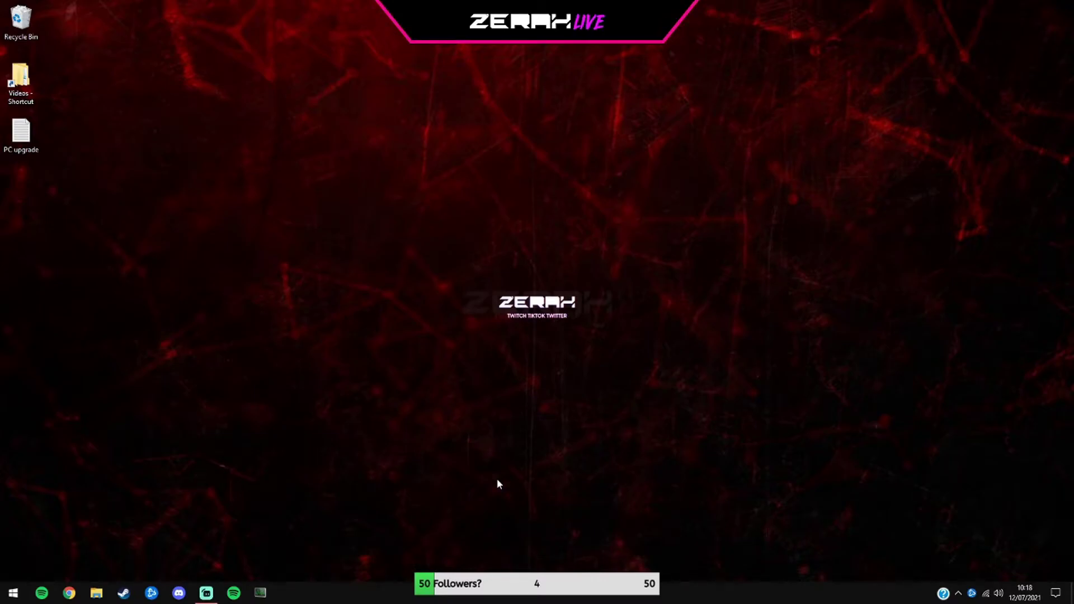
left_click(958, 594)
key("Escape")
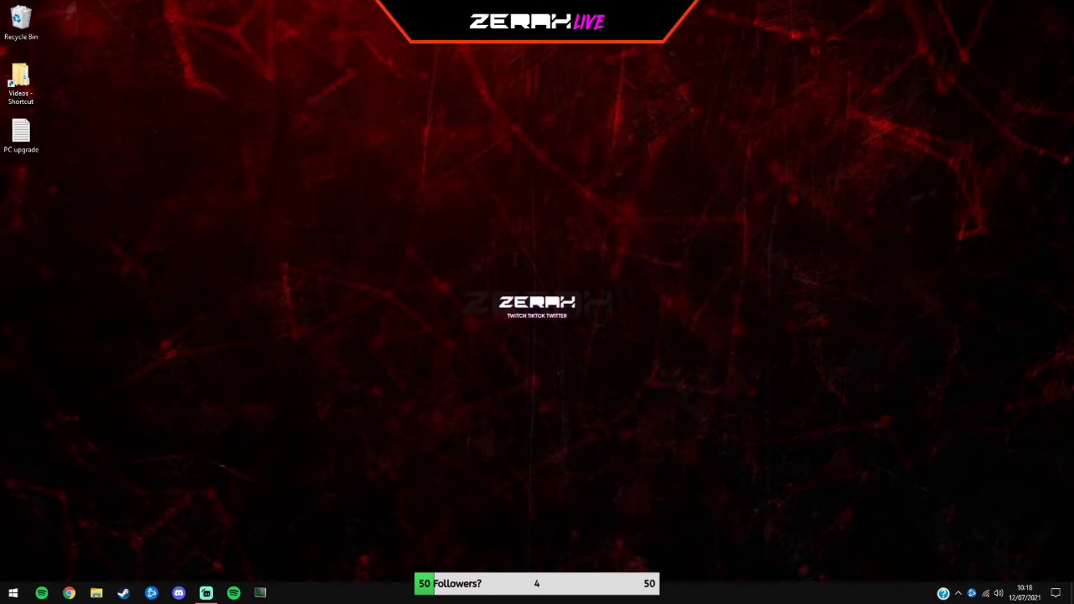
left_click(14, 593)
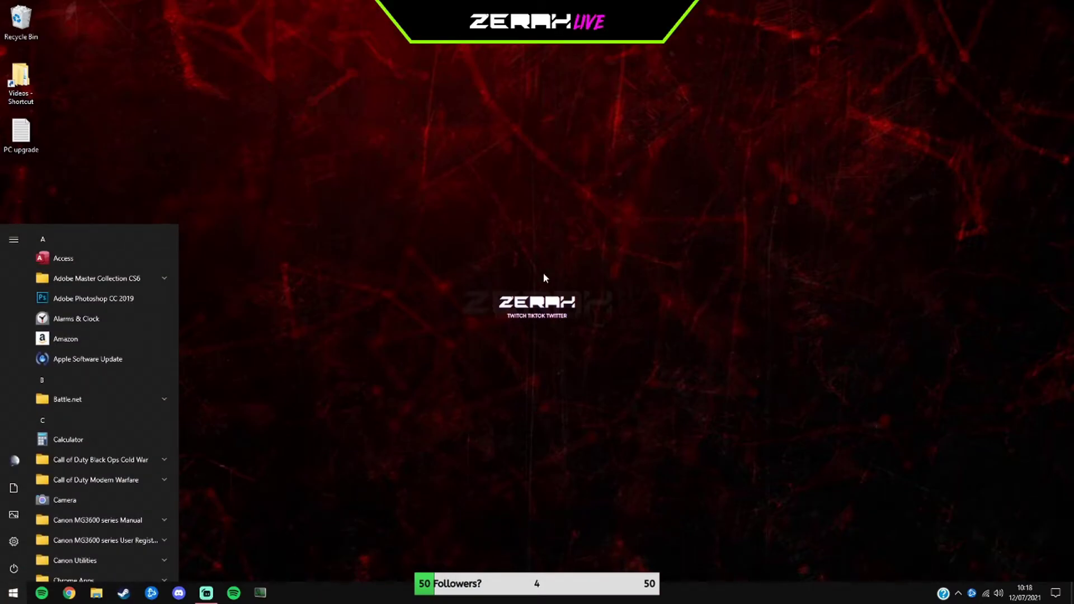
left_click(545, 278)
key("super")
key("super")
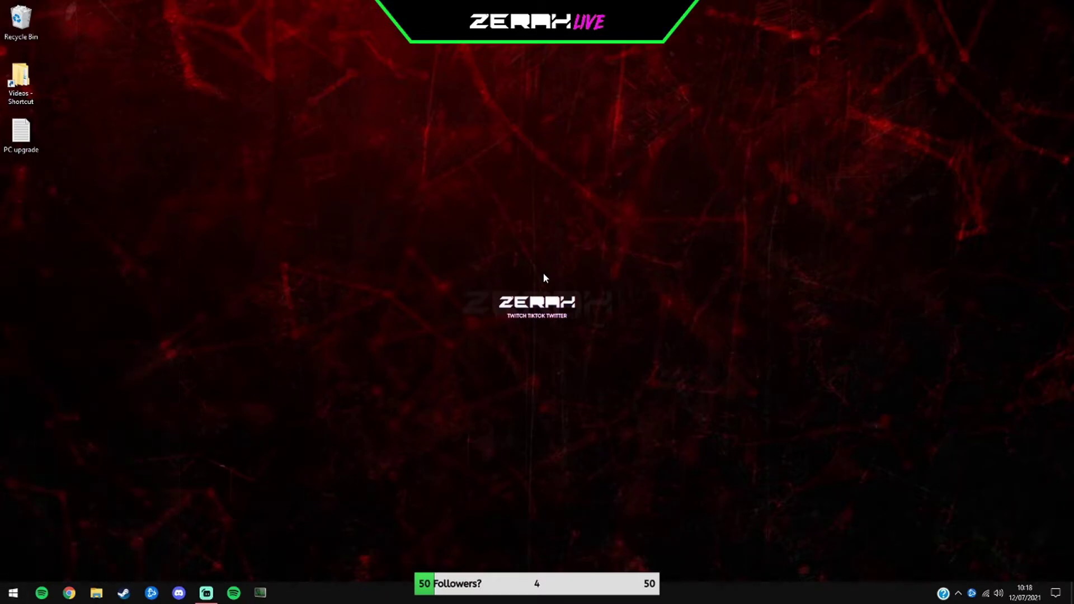
Open the Run dialog with prefetch as the entry and move it clear of the taskbar.
key("super+r")
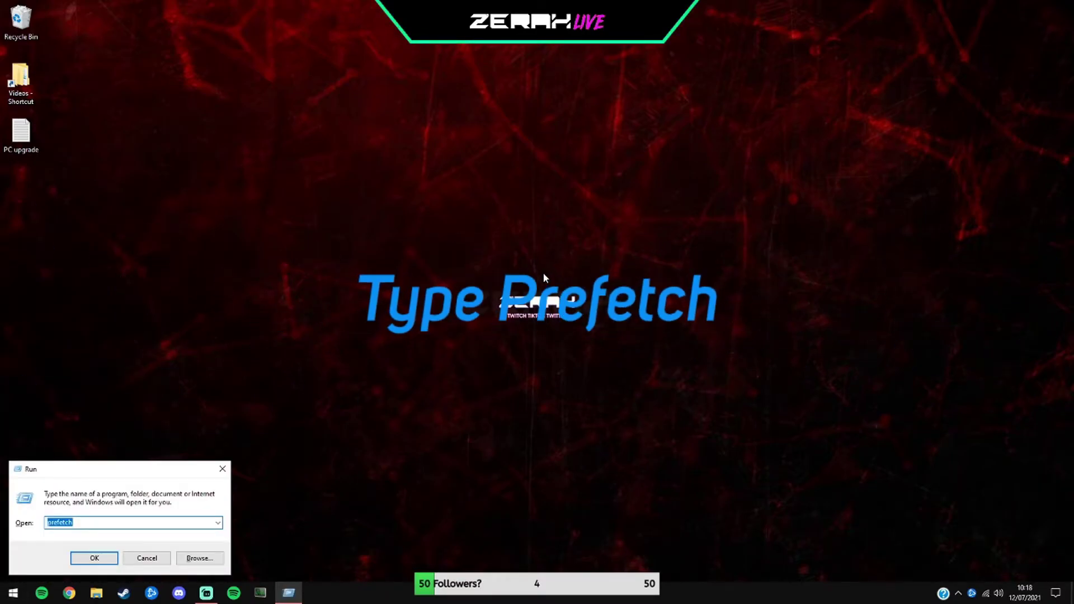
left_click_drag(65, 465, 403, 207)
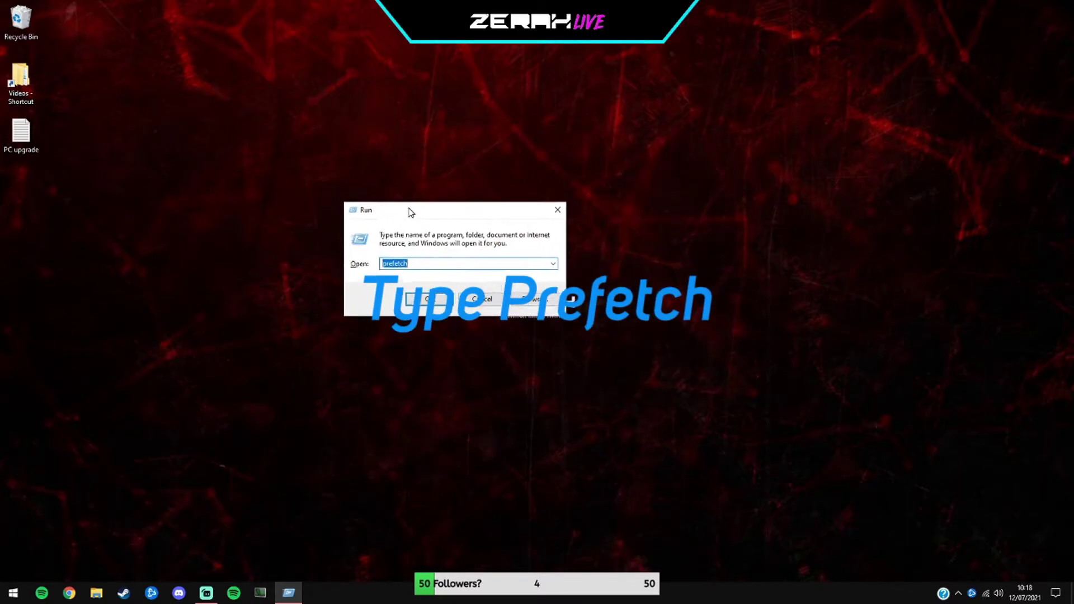
Search Windows for the Run app with the term run.
left_click(3, 599)
type("r")
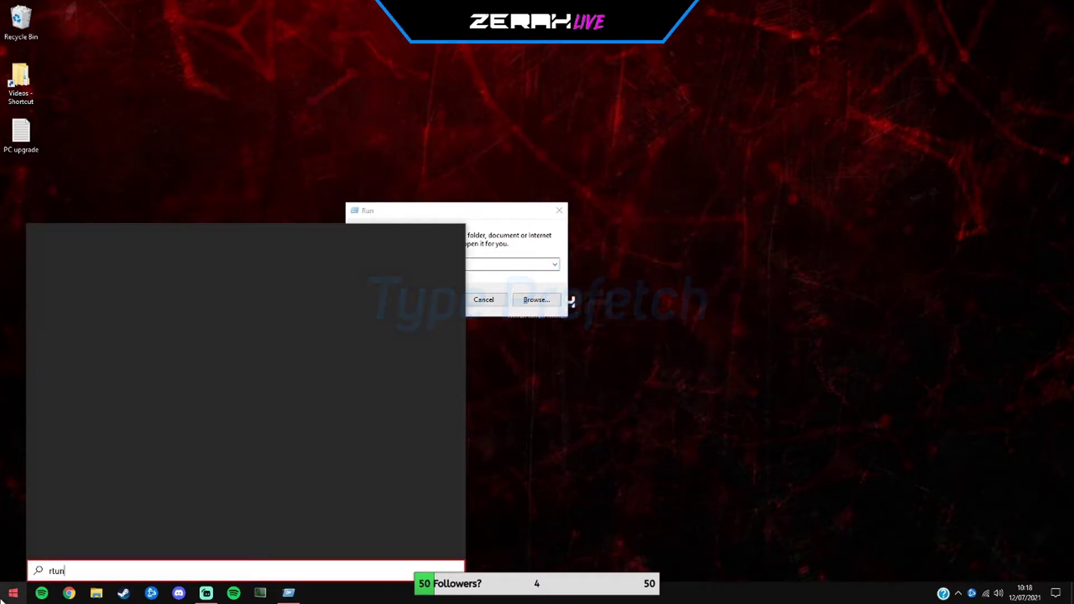
type("un")
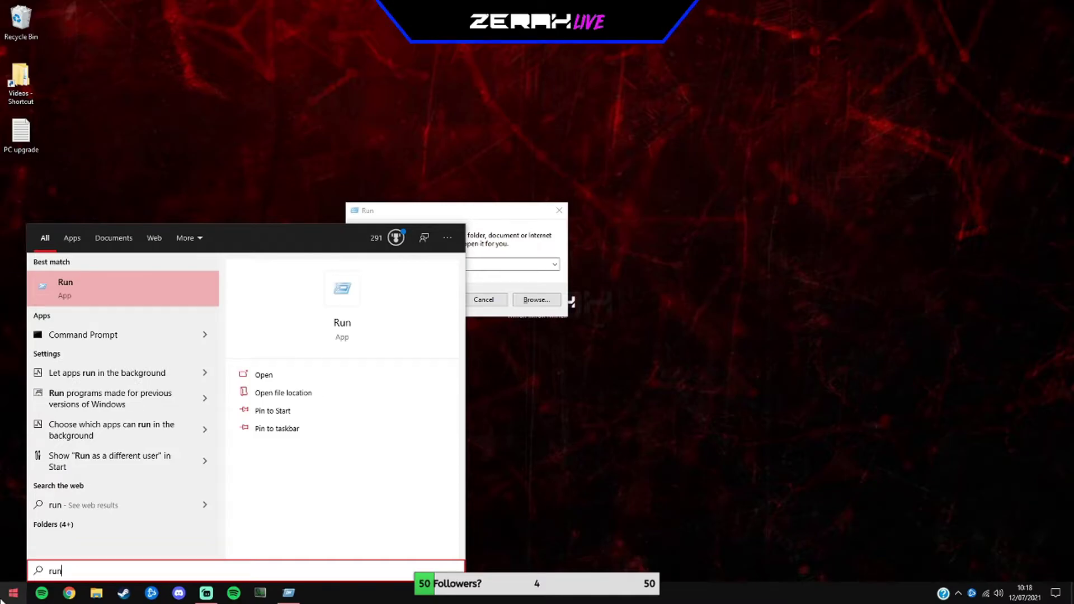
Run prefetch from the Run dialog, grant permanent access to the Prefetch folder and select all its files.
left_click(2, 601)
left_click(430, 264)
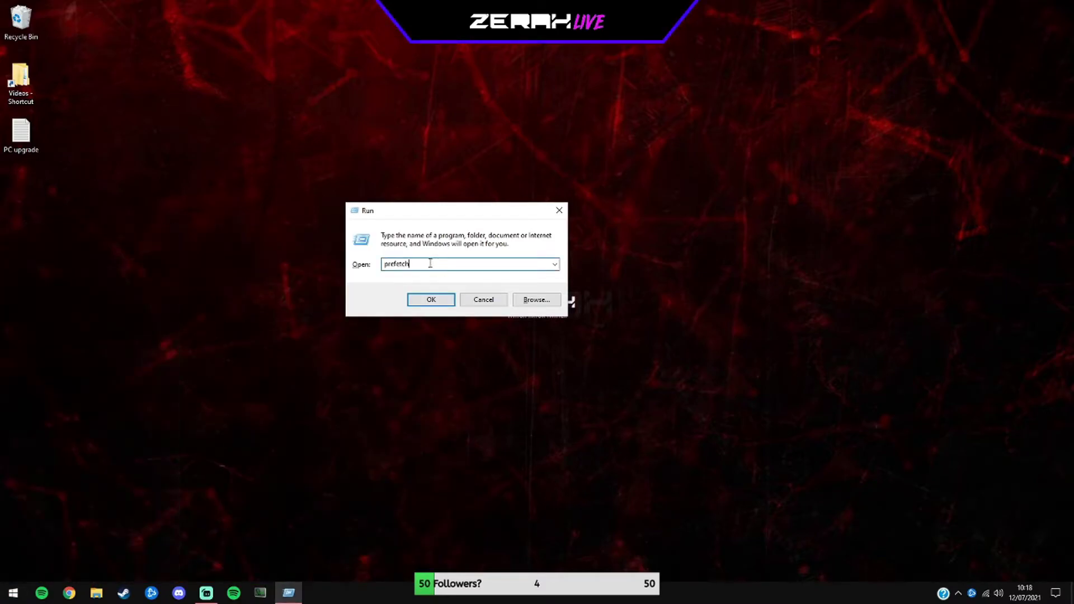
left_click(431, 301)
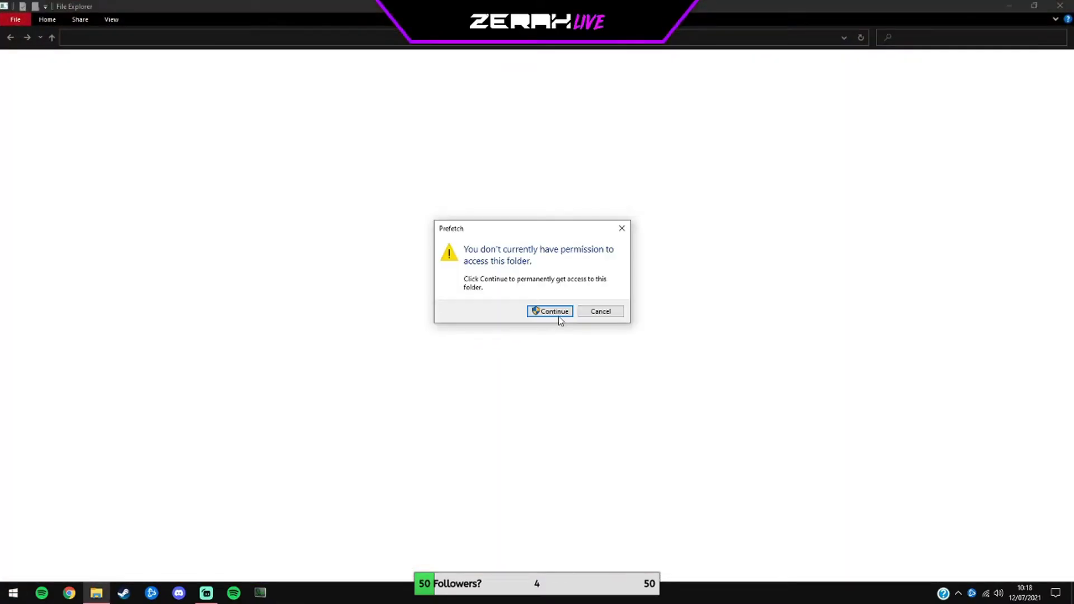
left_click(556, 313)
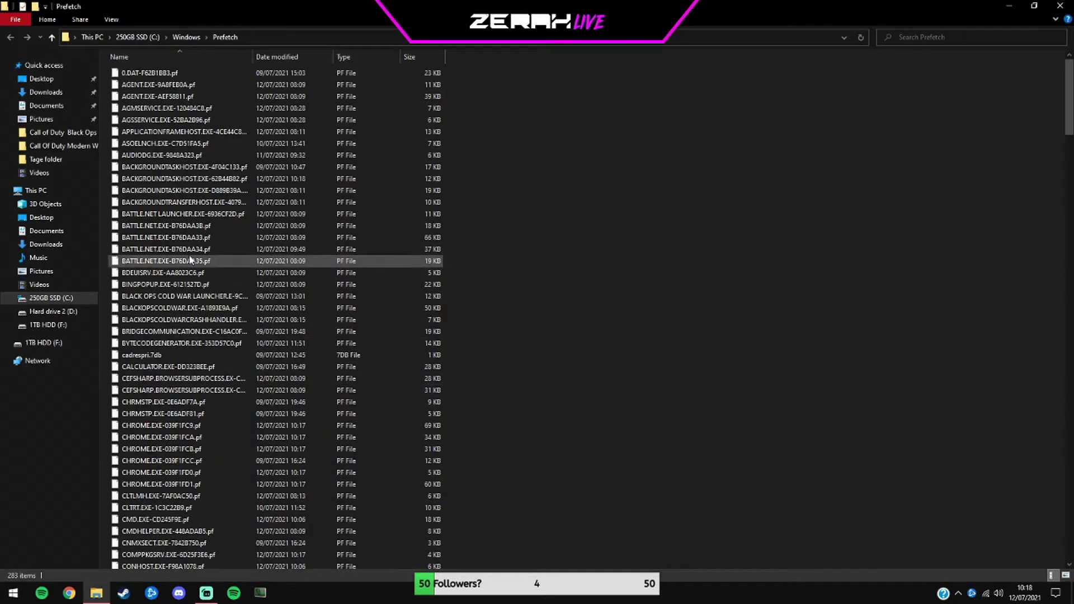
key("ctrl+a")
left_click(187, 255)
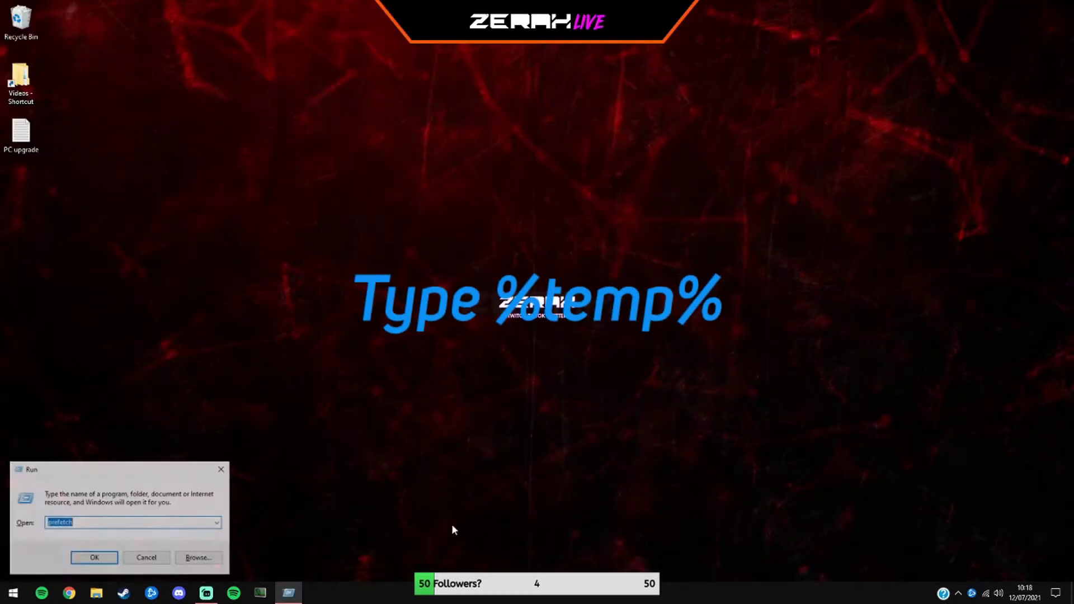
Open the temporary files folder by running %temp% from the Run dialog.
scroll(115, 523, "down", 1)
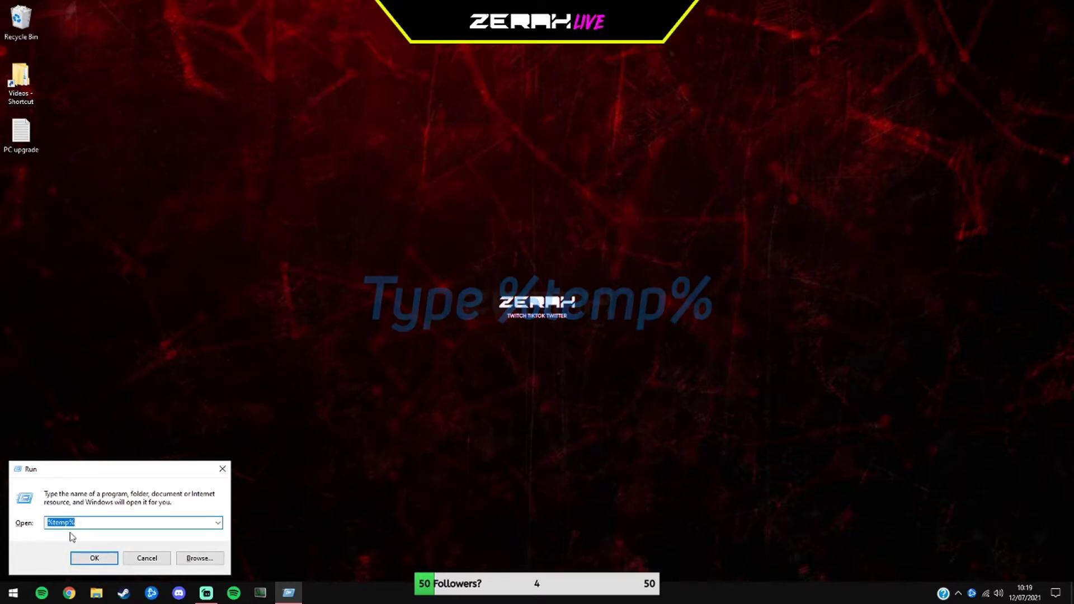
left_click(82, 560)
left_click(142, 191)
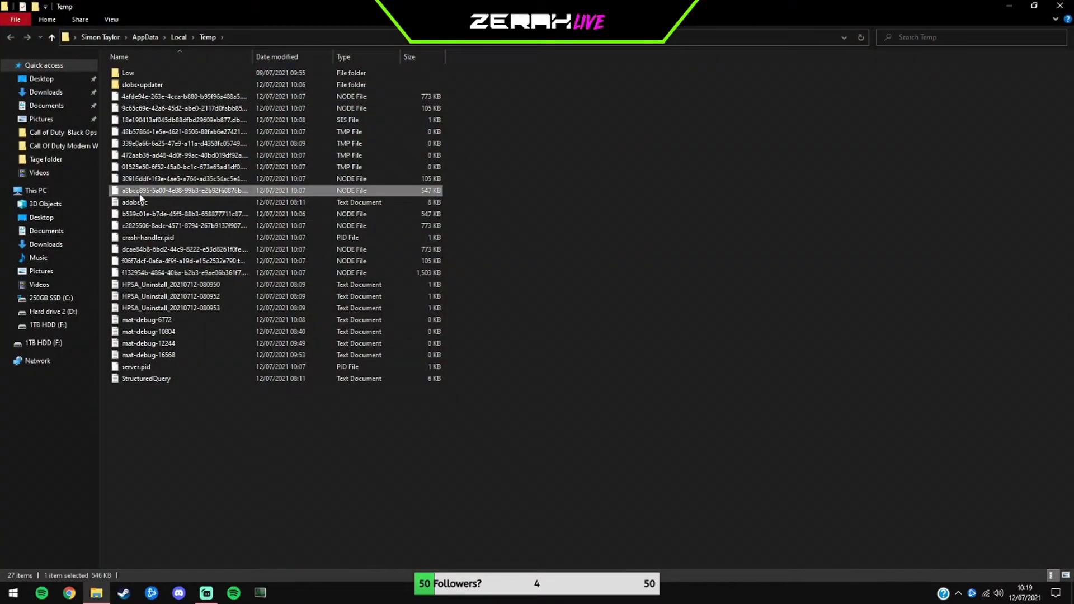
Delete everything in the Temp folder, skipping all items that are in use, and close the folder.
key("ctrl+a")
key("Delete")
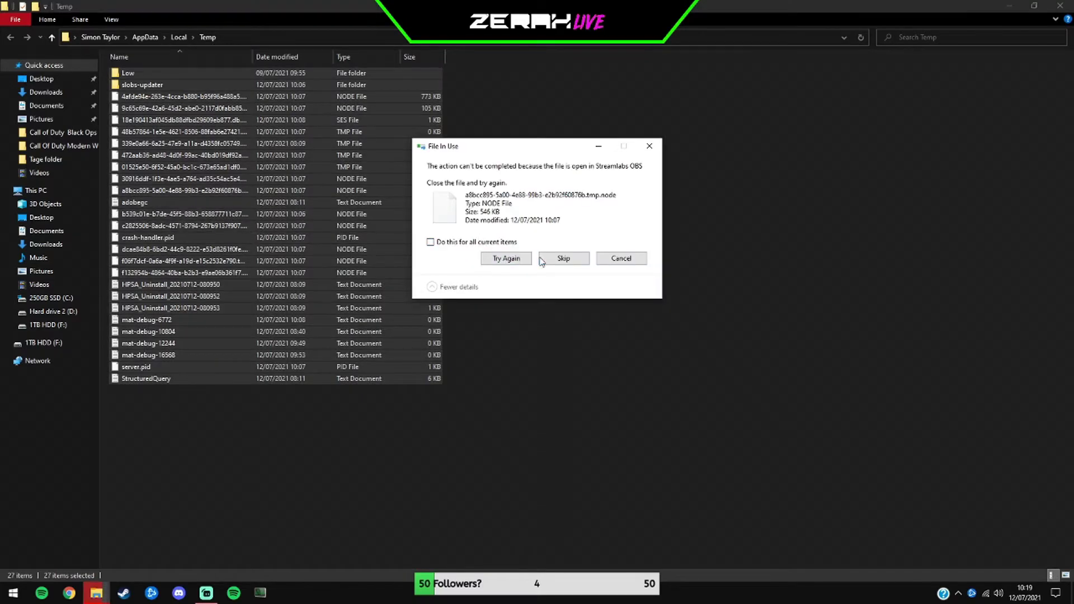
left_click(564, 259)
left_click(573, 260)
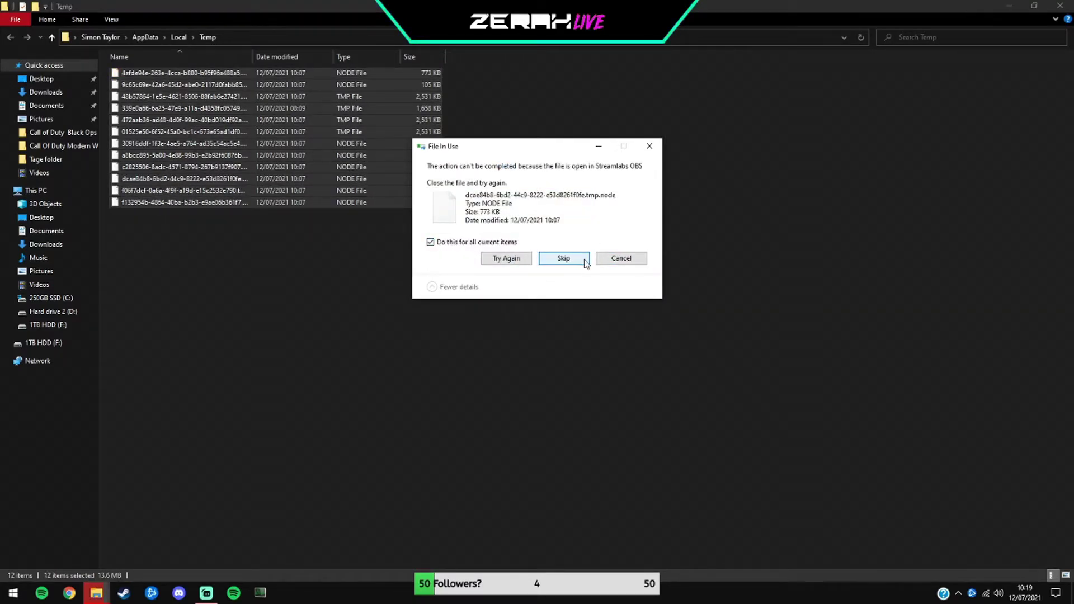
left_click(564, 258)
left_click(1061, 5)
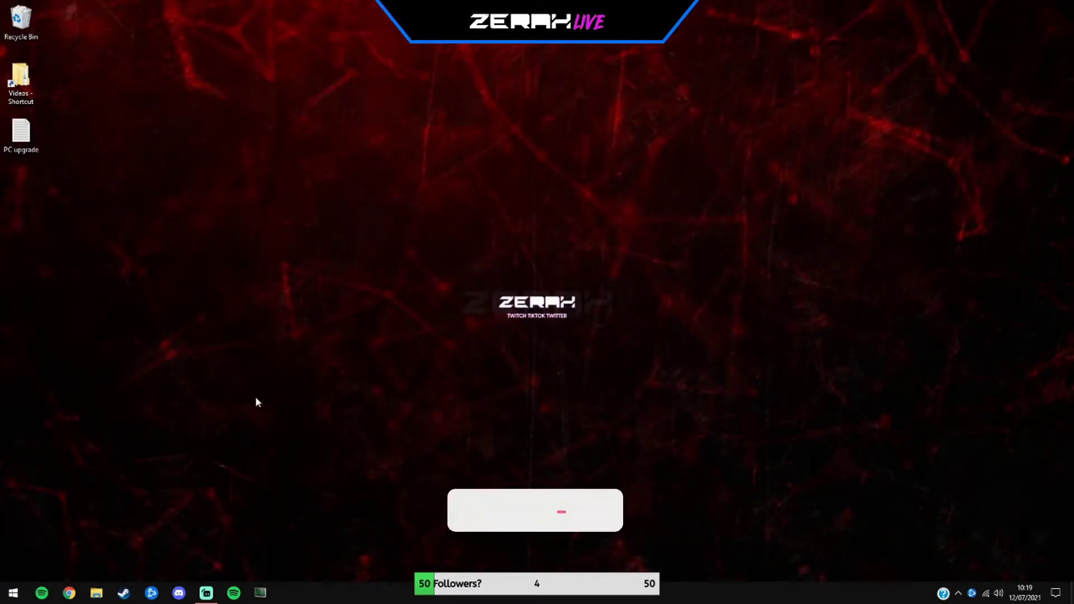
Empty the Recycle Bin and confirm the permanent deletion.
right_click(17, 34)
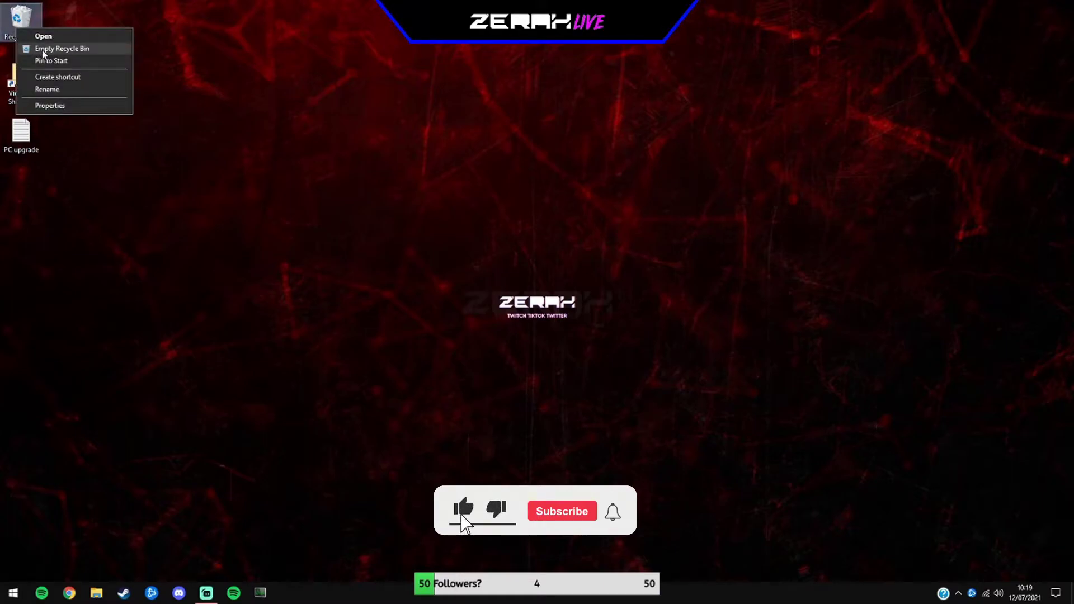
left_click(50, 49)
left_click(599, 306)
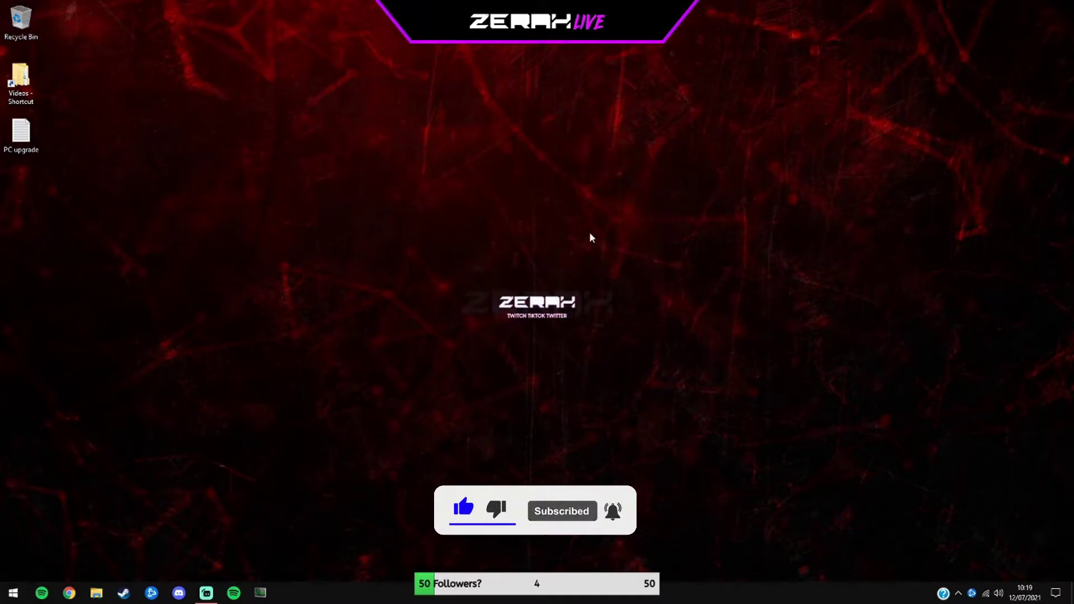
Search Windows for the drive defragmentation tool and open Optimise Drives.
left_click(13, 593)
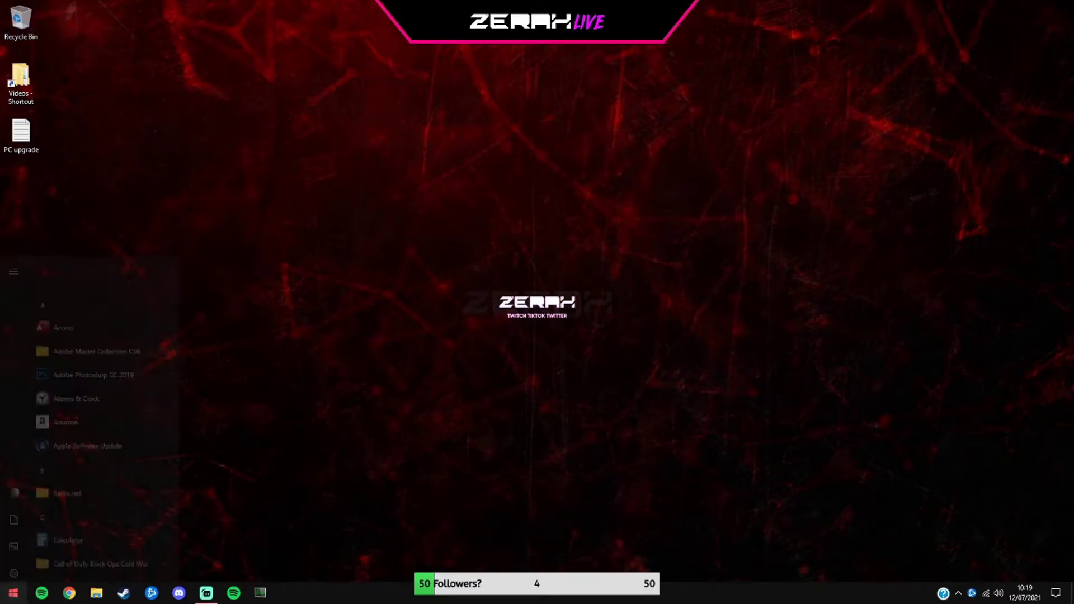
scroll(109, 476, "down", 1)
scroll(107, 478, "down", 10)
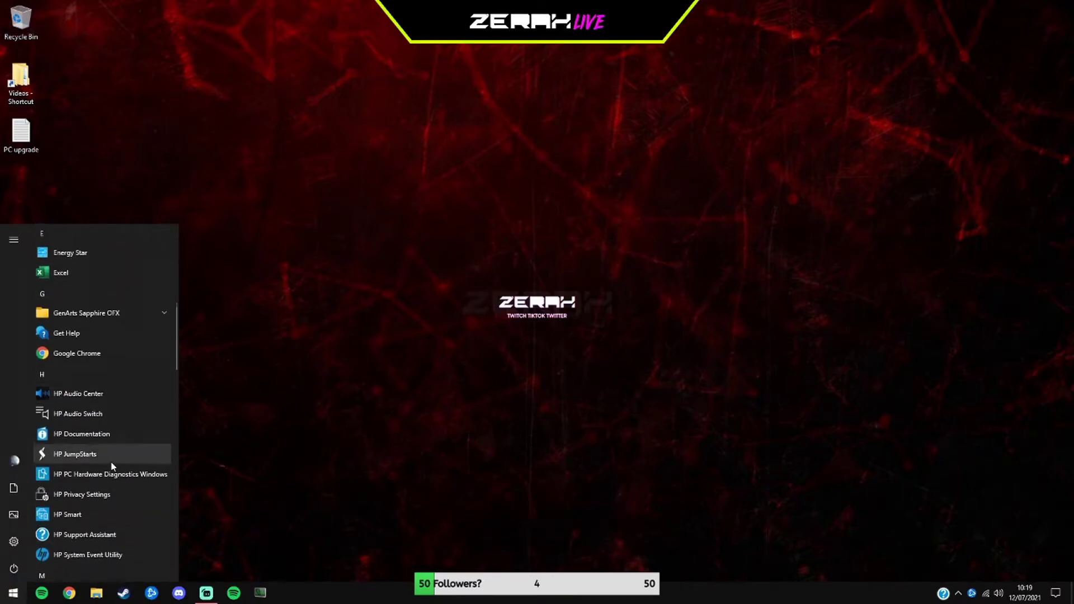
scroll(106, 469, "up", 8)
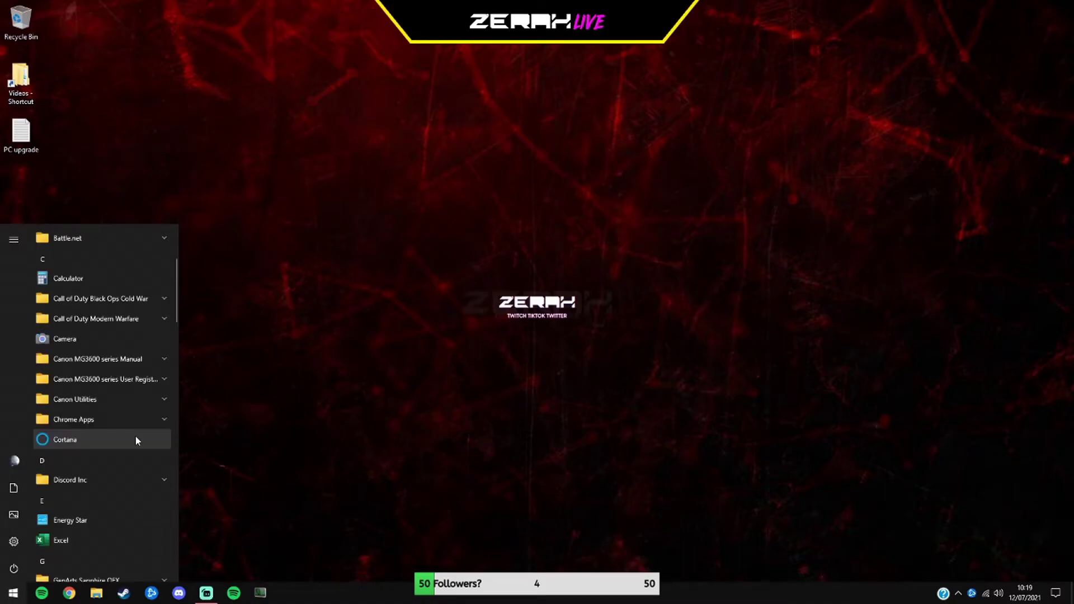
type("de")
key("Return")
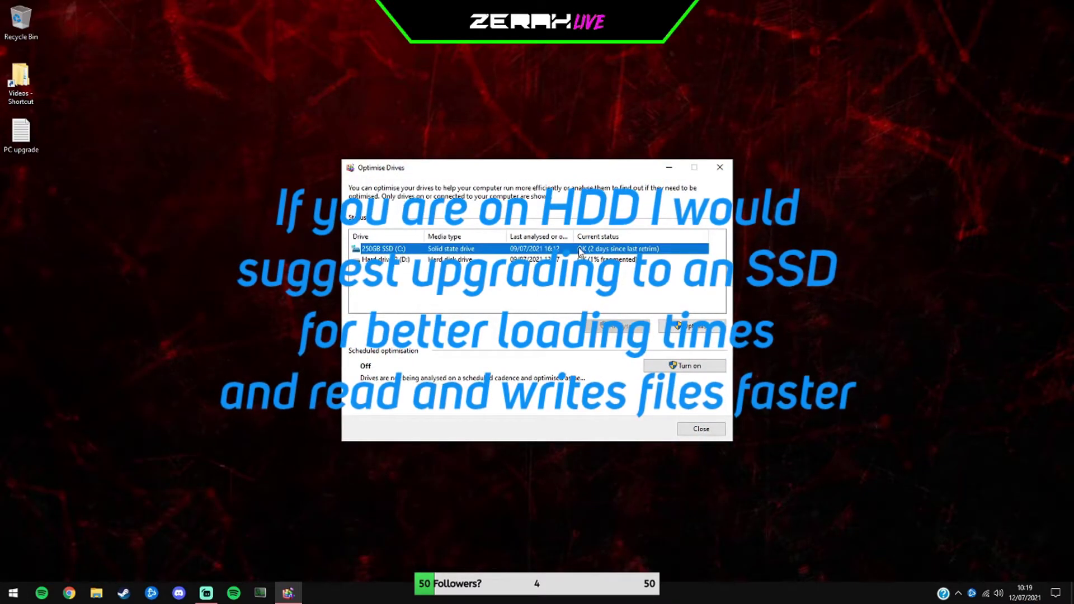
Run the optimisation on the 250GB SSD (C:) and on Hard drive 2 (D:).
left_click(380, 260)
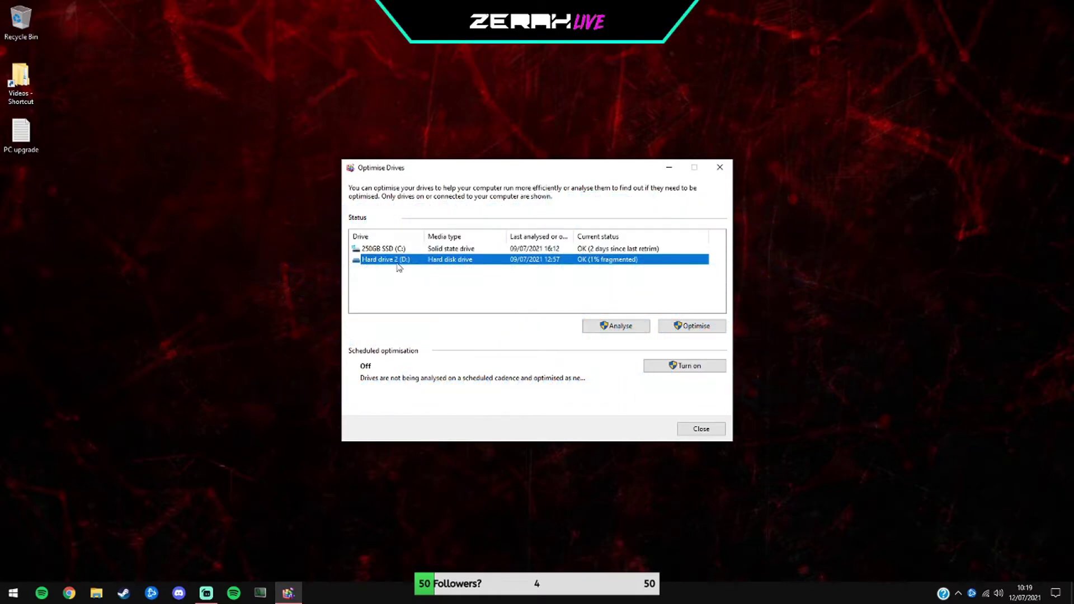
key("Up")
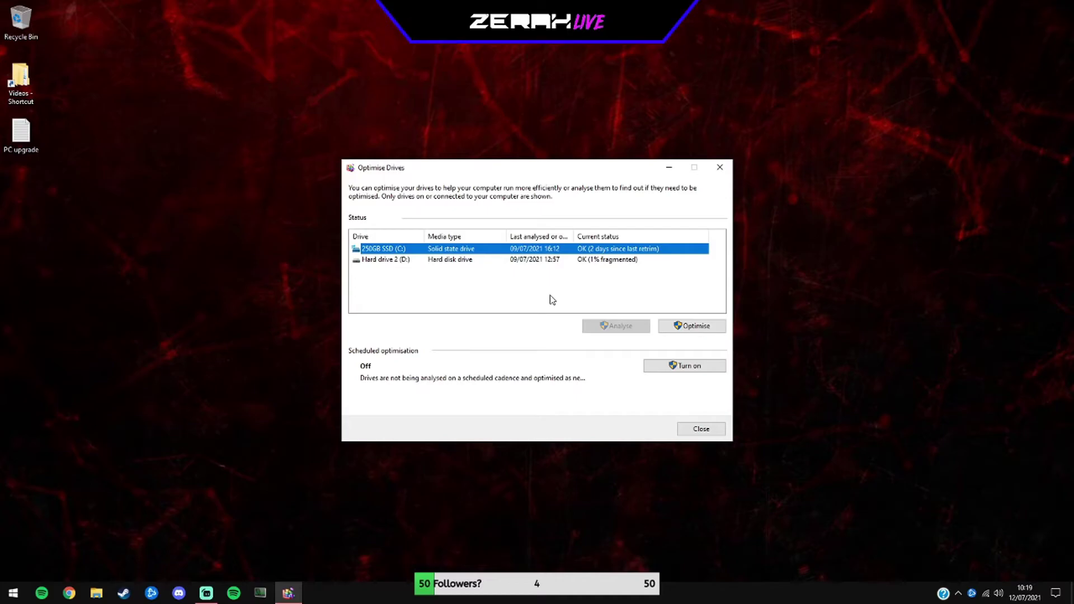
left_click(673, 328)
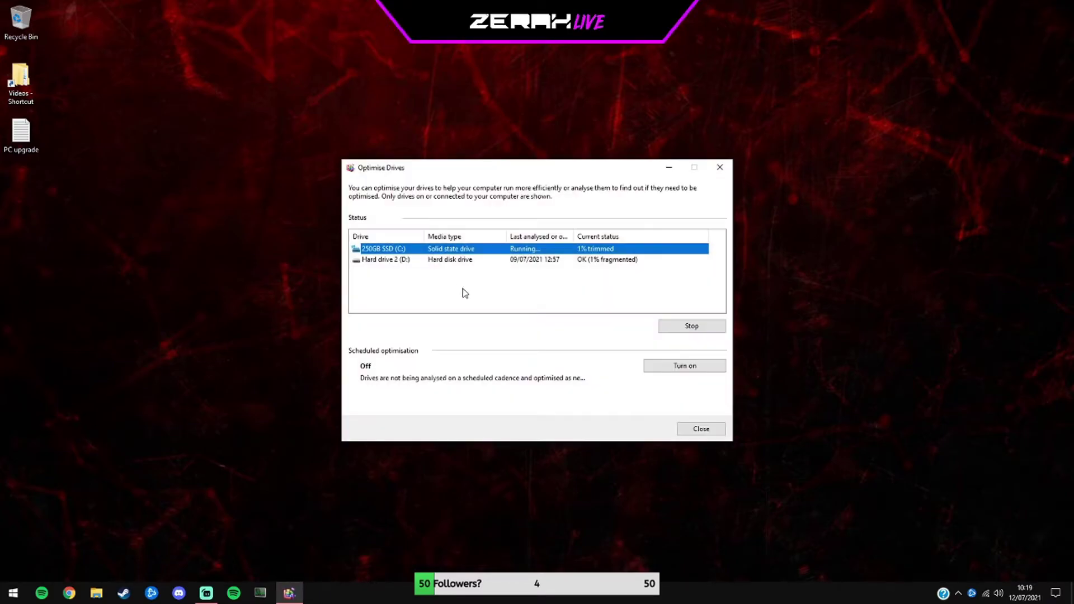
left_click(530, 261)
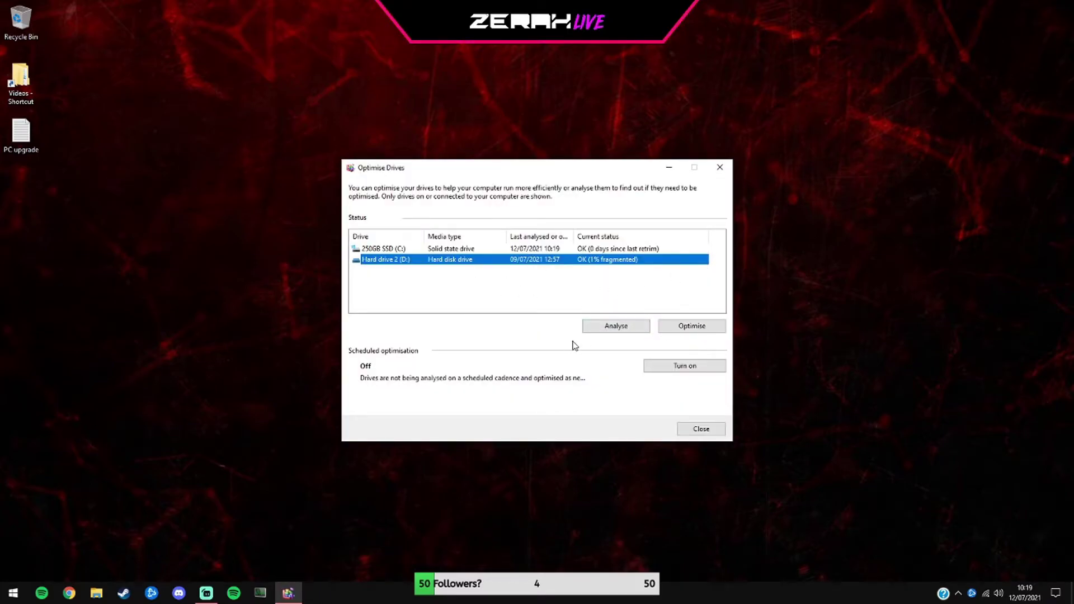
left_click(689, 329)
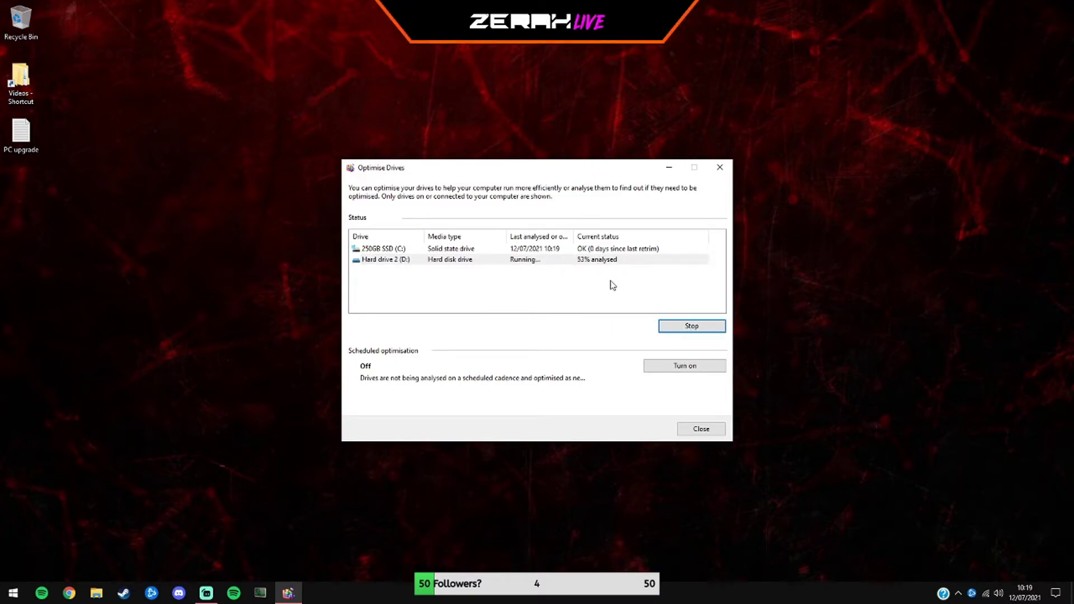
left_click(693, 328)
Check the optimisation schedule settings, cancel out of them and close the Optimise Drives window.
left_click(685, 366)
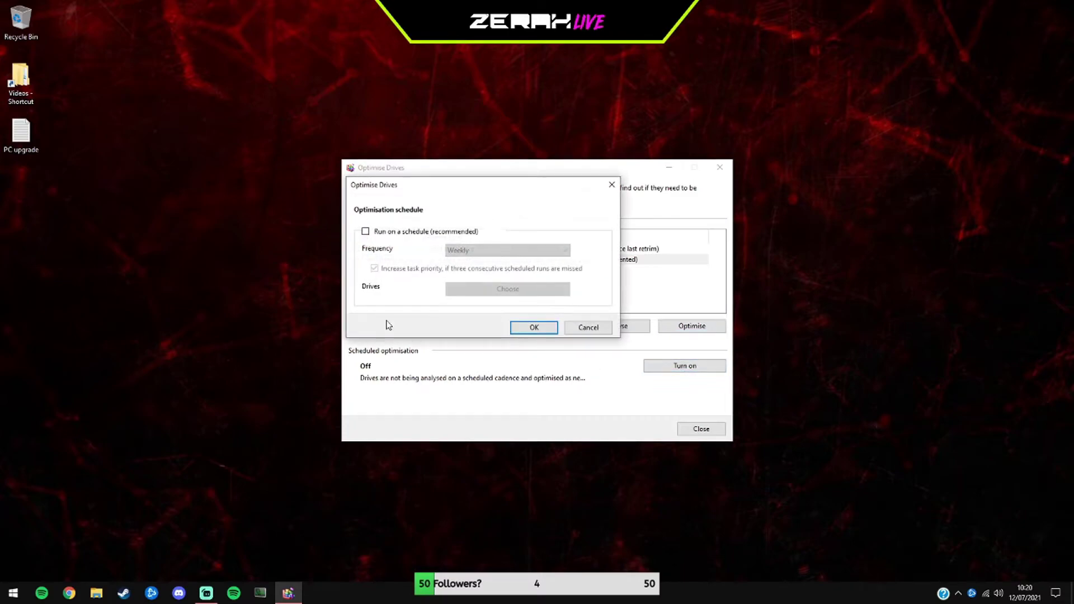
left_click(589, 328)
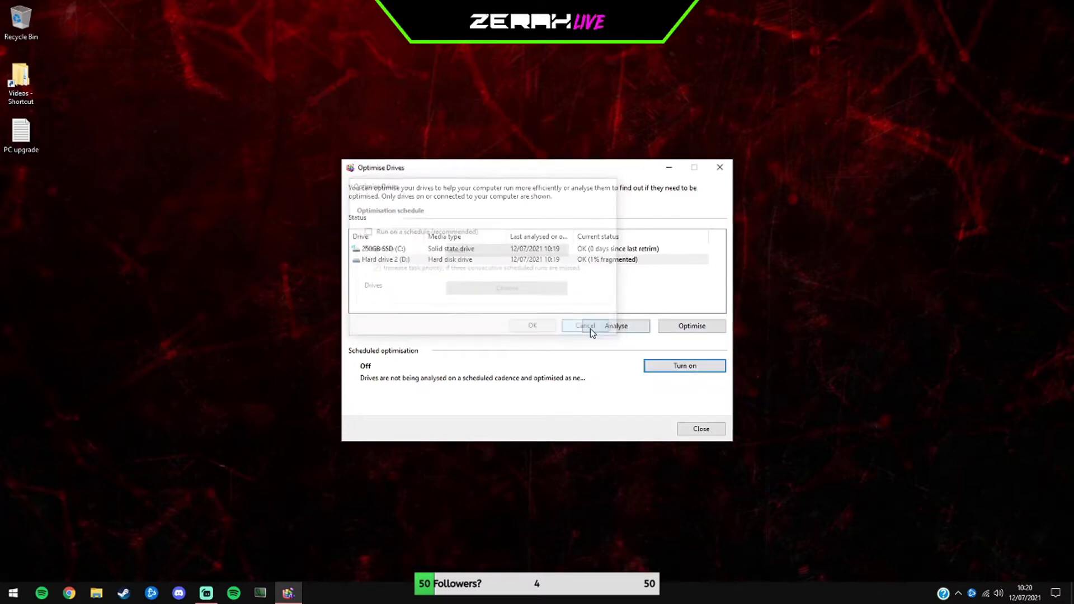
key("Escape")
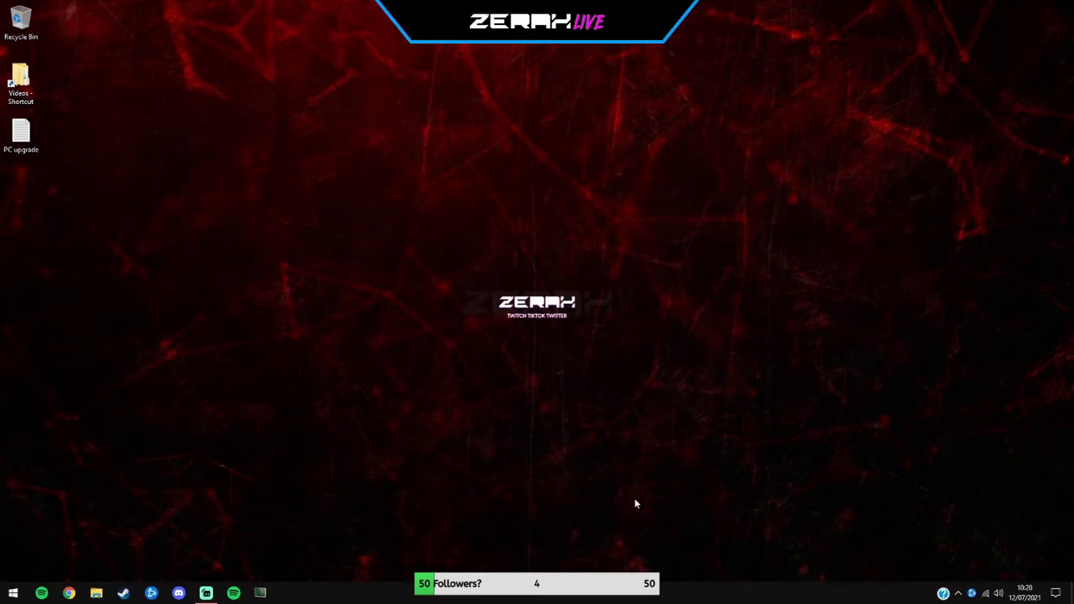
Switch to Google Chrome, open ccleaner.com/ccleaner and accept the site's cookies.
left_click(960, 594)
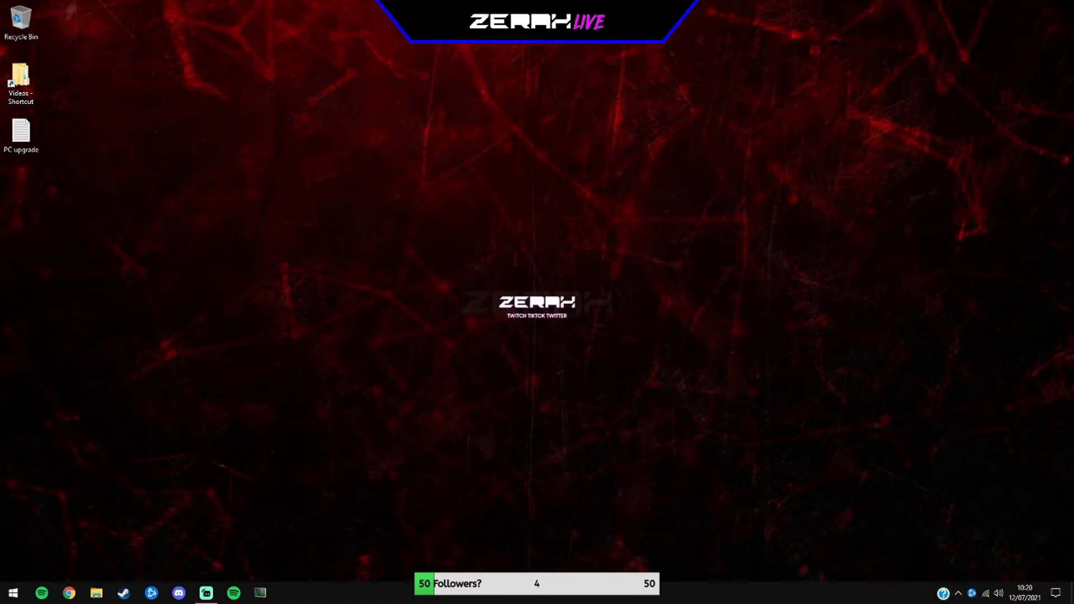
left_click(69, 593)
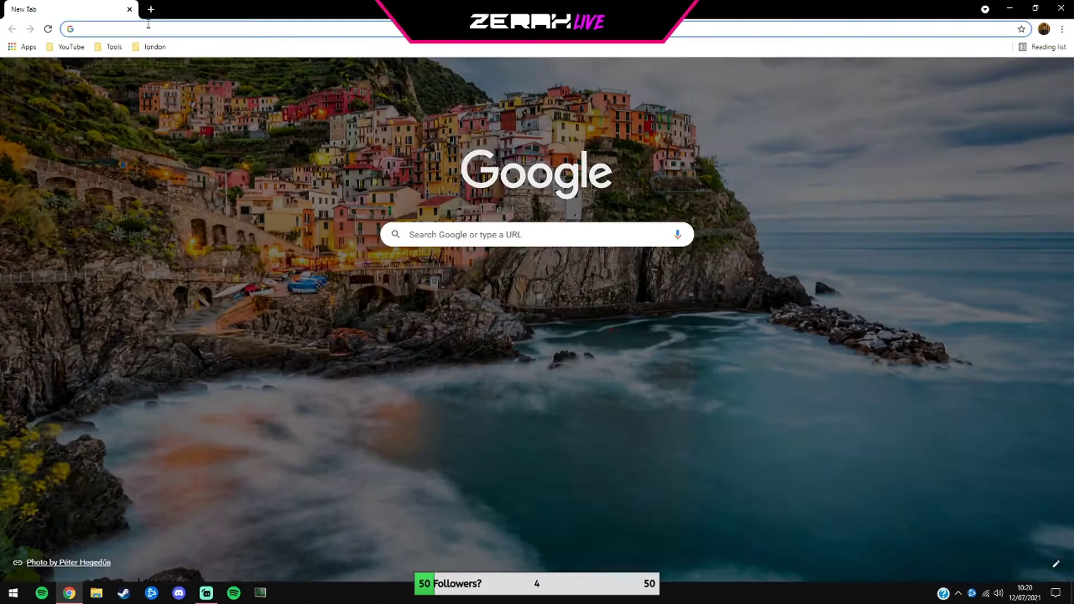
left_click(149, 24)
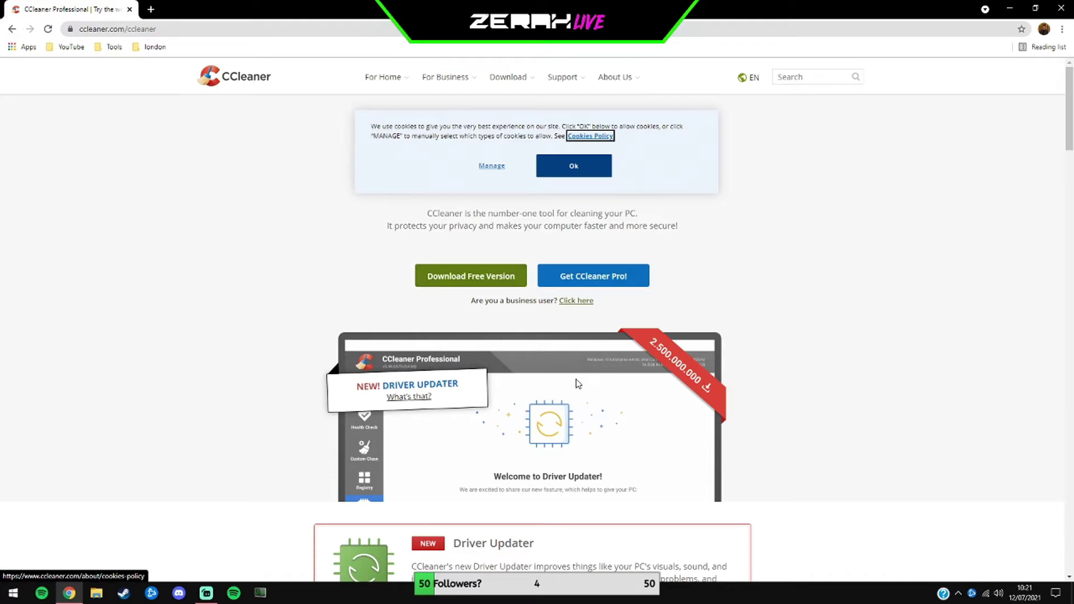
scroll(489, 389, "down", 9)
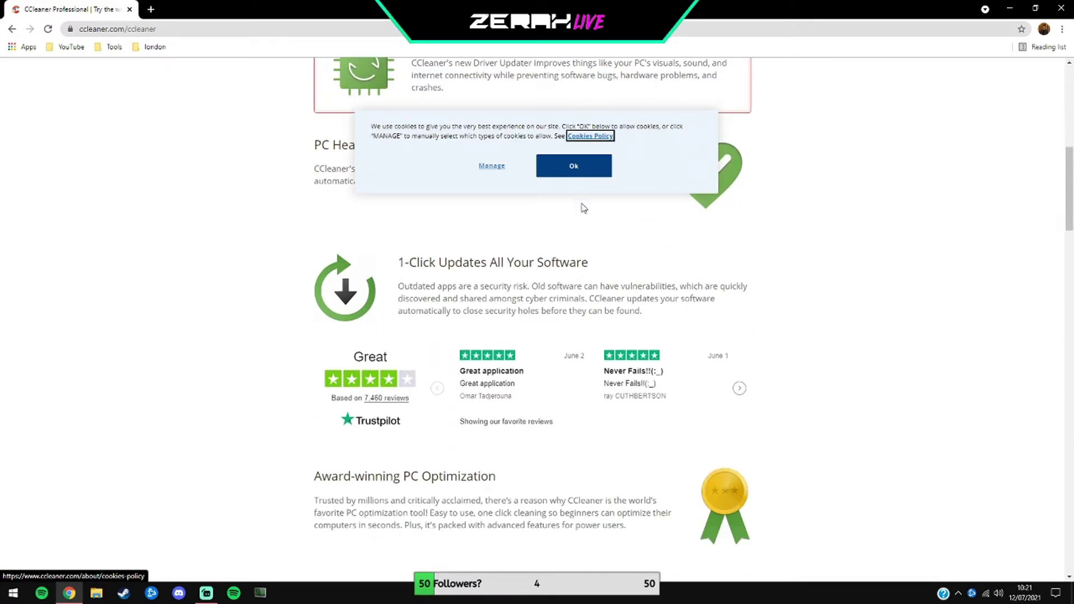
left_click(569, 171)
Review the CCleaner page's feature descriptions and the comparison of its Free, Professional and Professional Bundle versions.
scroll(482, 414, "down", 5)
scroll(482, 420, "up", 5)
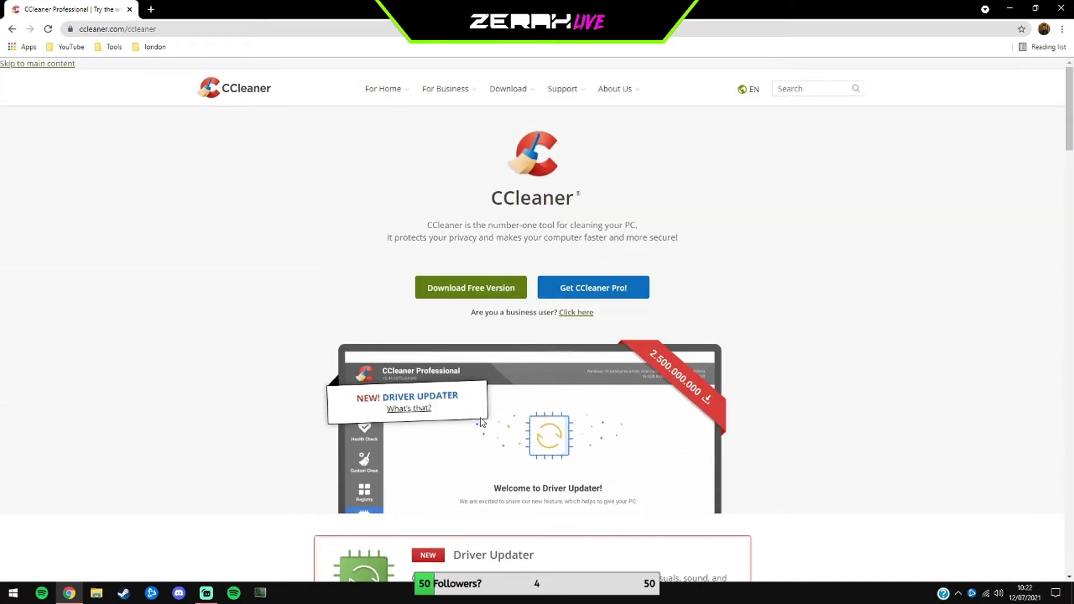
scroll(481, 421, "down", 3)
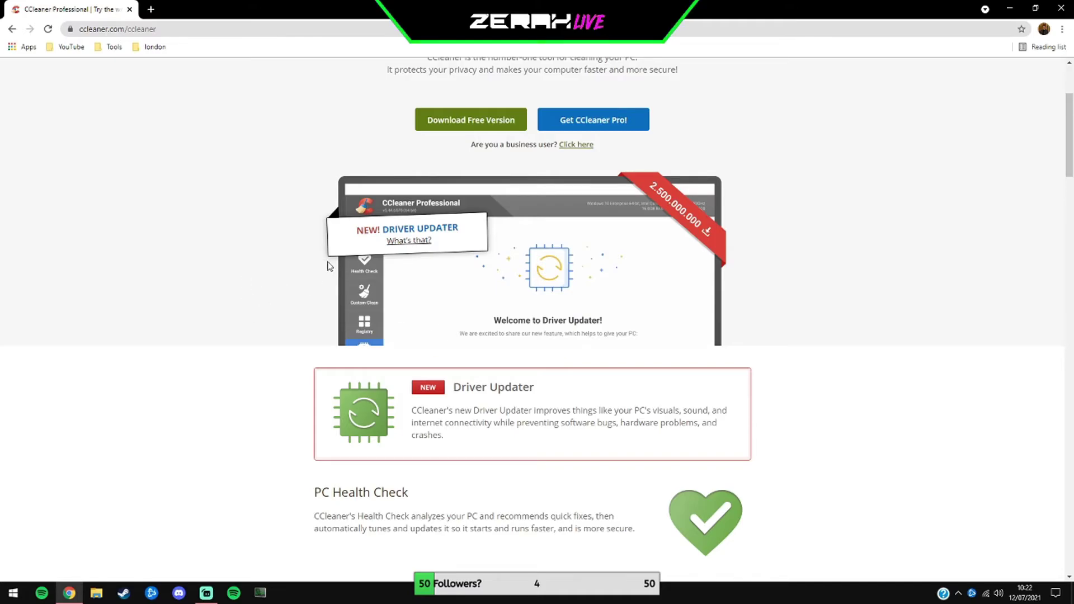
scroll(560, 358, "down", 14)
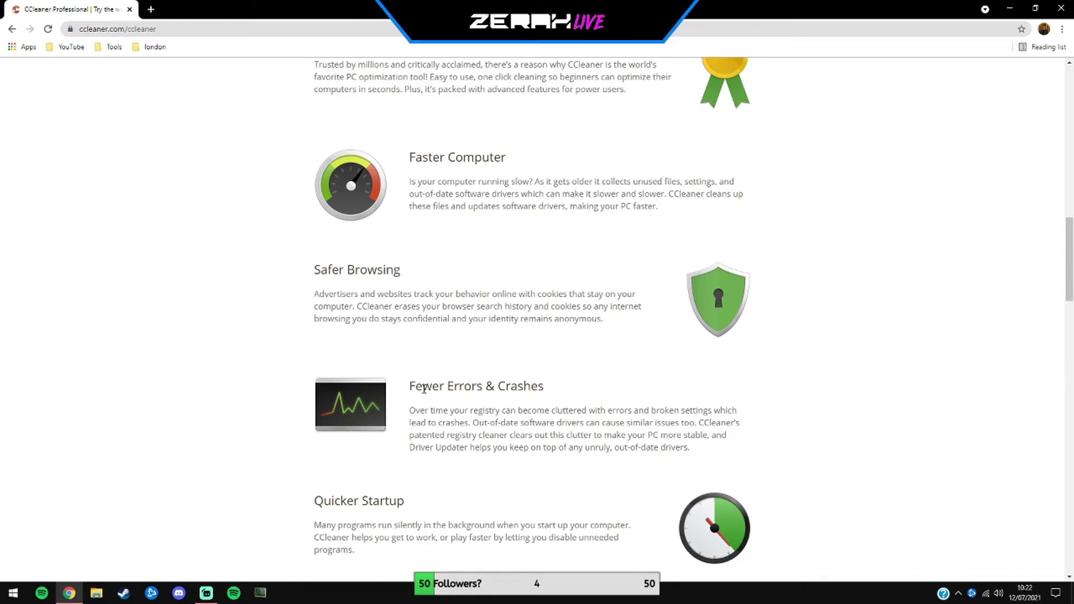
left_click_drag(422, 386, 538, 399)
scroll(722, 380, "down", 3)
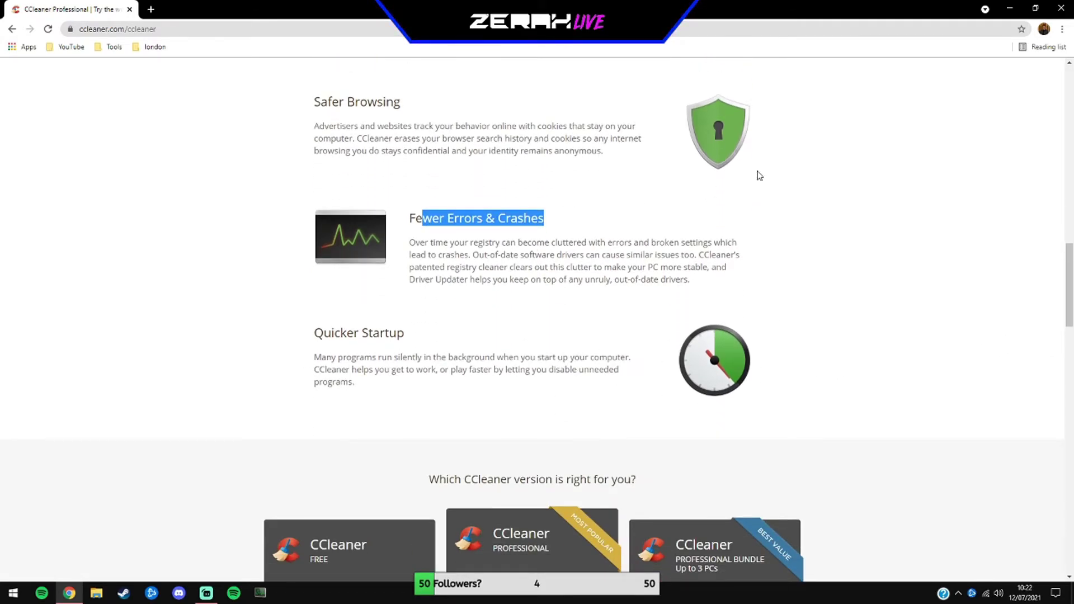
scroll(631, 466, "down", 8)
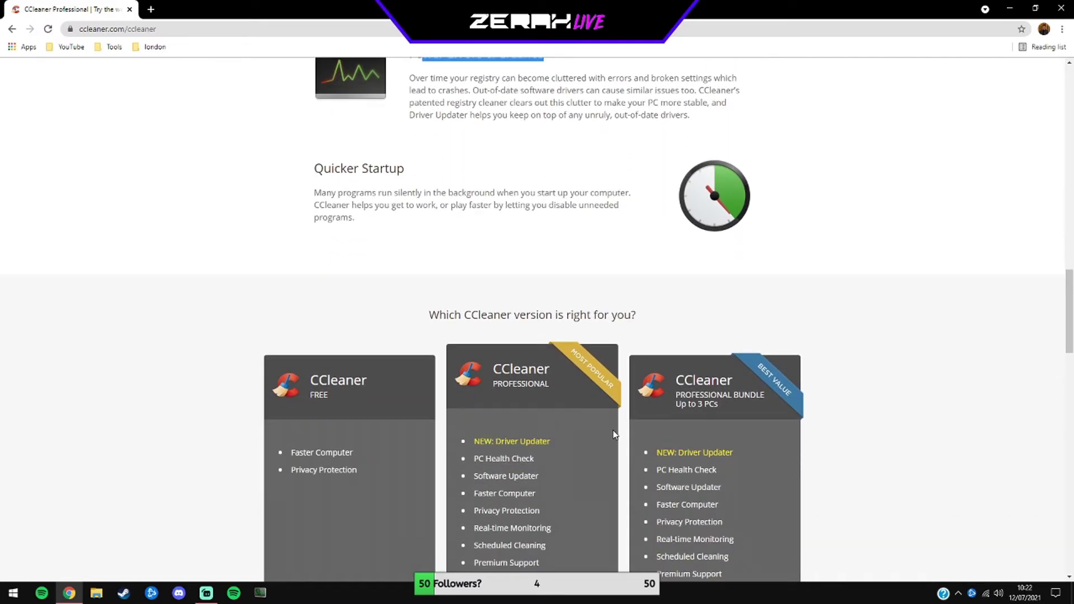
scroll(630, 312, "up", 1)
scroll(540, 379, "down", 1)
scroll(425, 425, "up", 1)
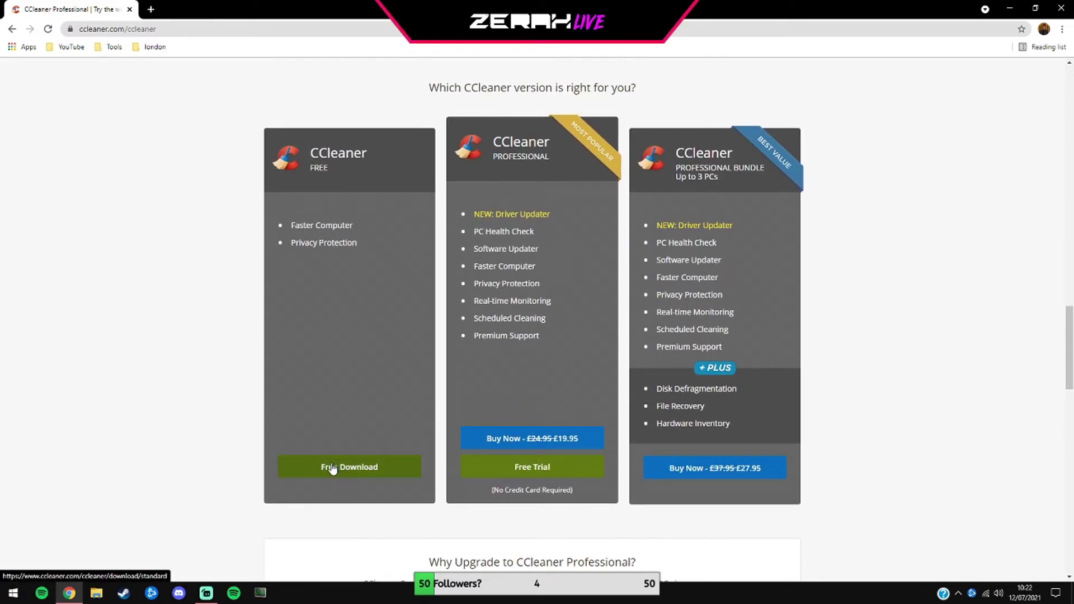
scroll(423, 336, "up", 11)
scroll(288, 297, "up", 2)
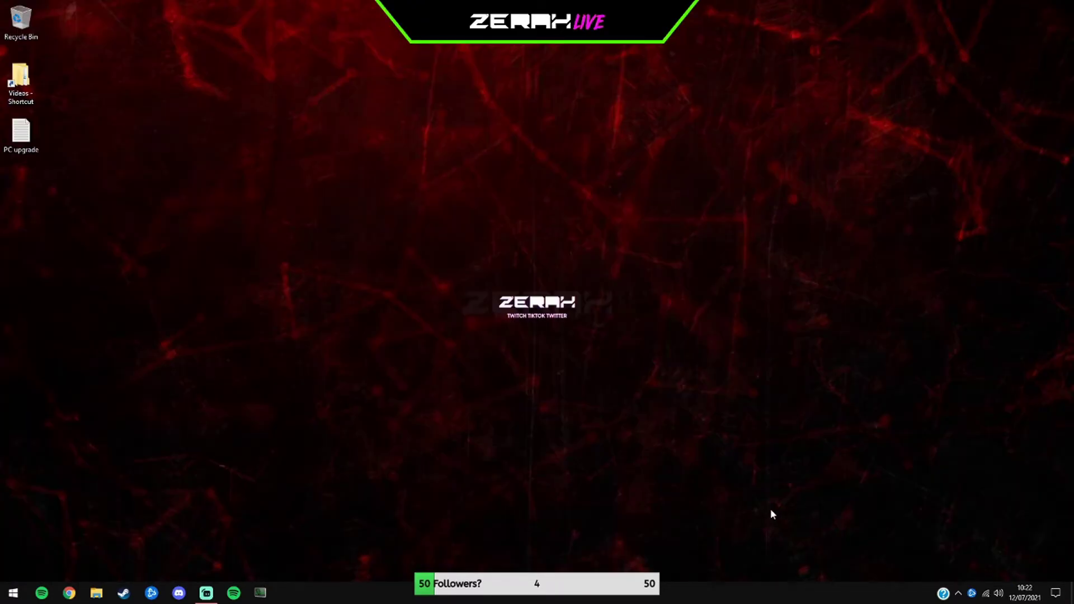
Exit all Razer apps running in the background.
left_click(957, 595)
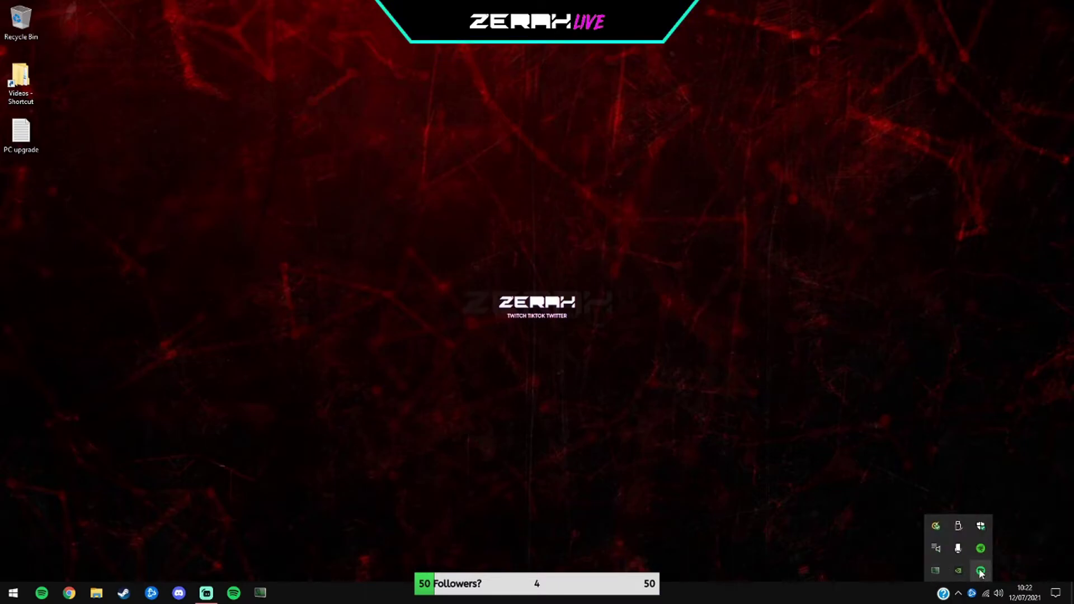
right_click(980, 549)
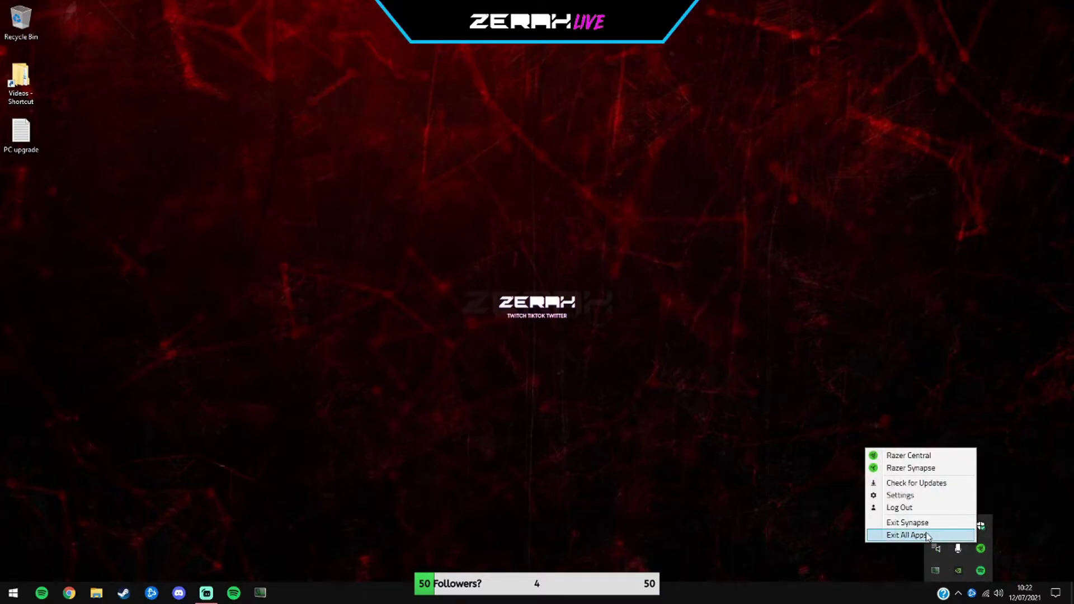
left_click(932, 536)
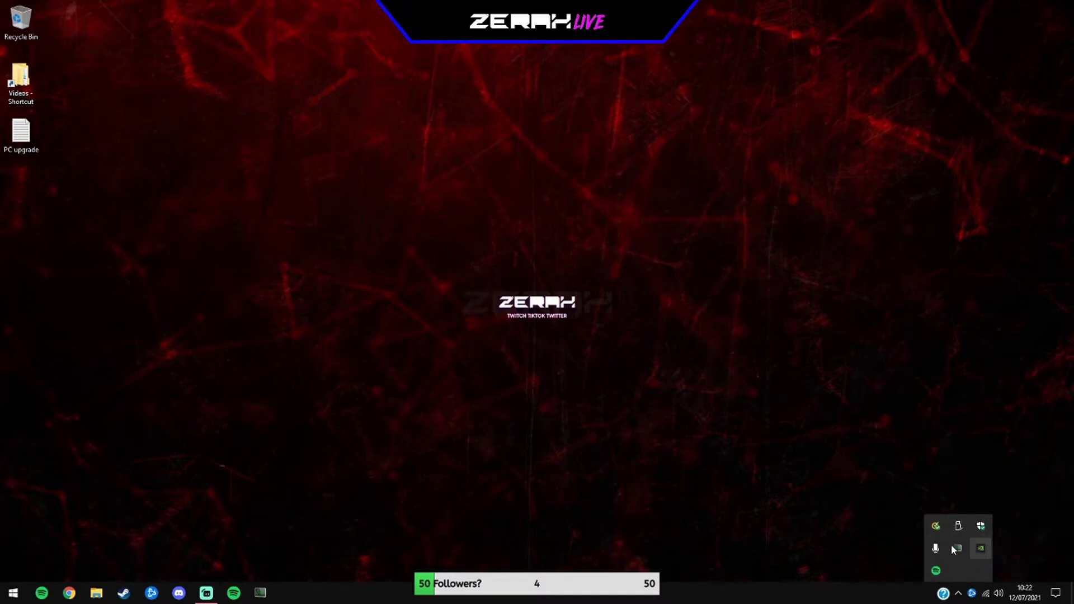
Open Task Manager in full size, look through the running processes and restart Windows Explorer.
key("ctrl+shift+Escape")
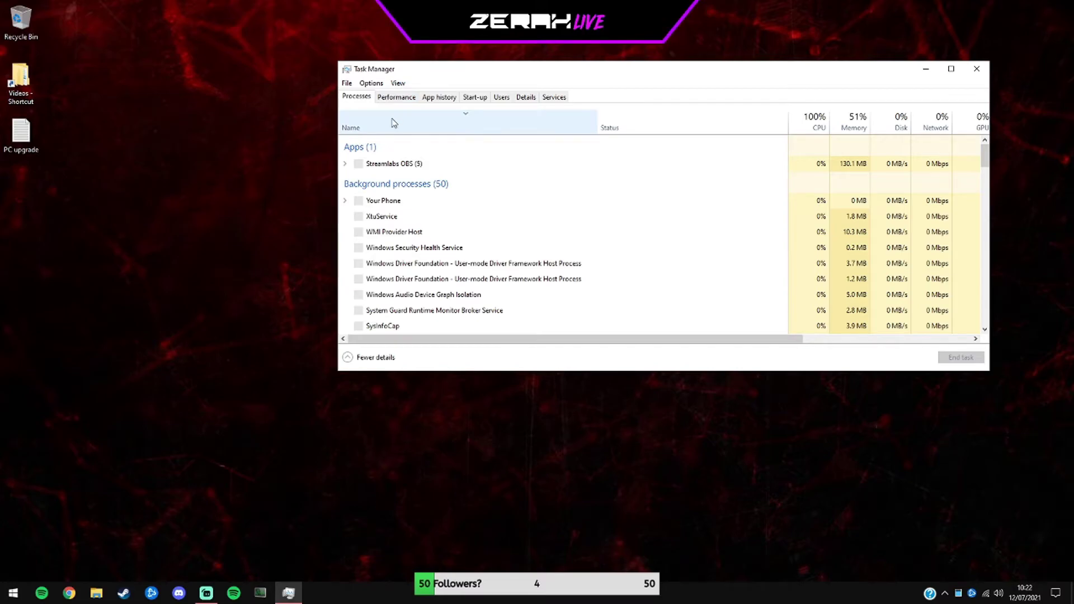
double_click(442, 72)
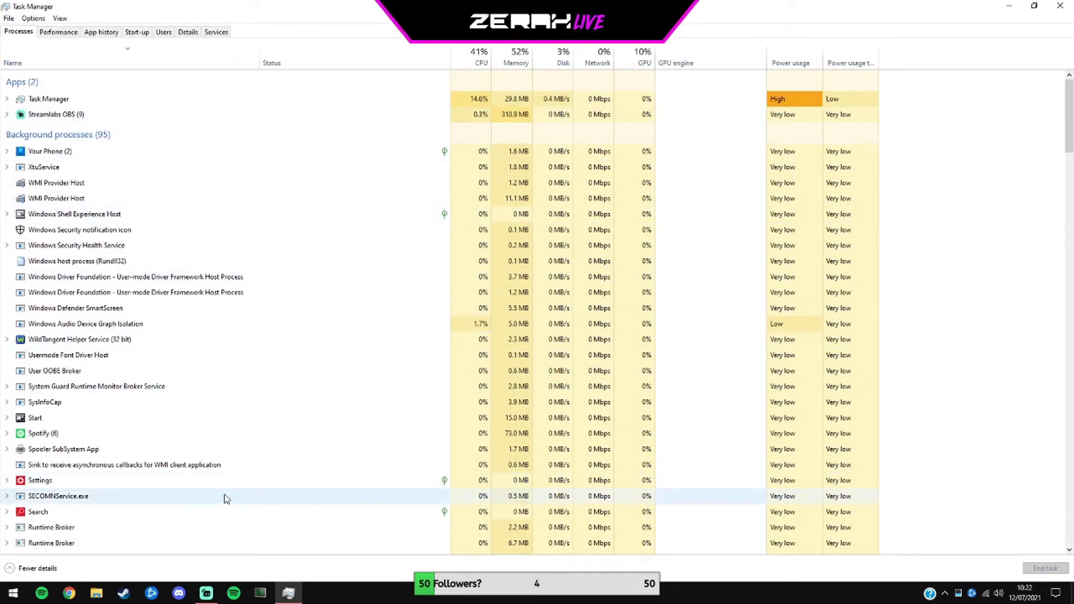
scroll(391, 526, "down", 1)
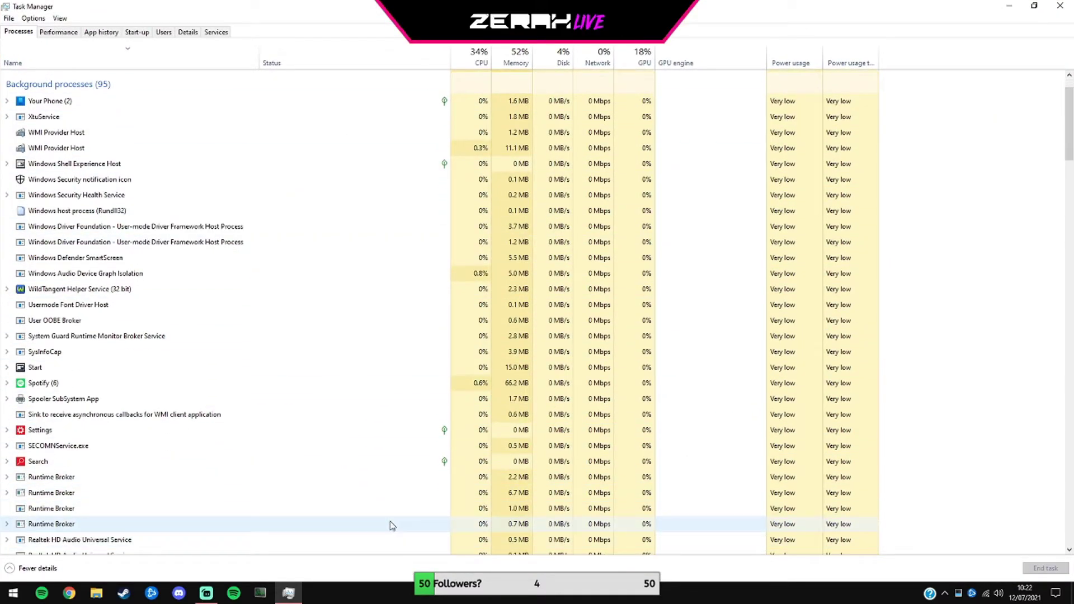
scroll(267, 432, "down", 1)
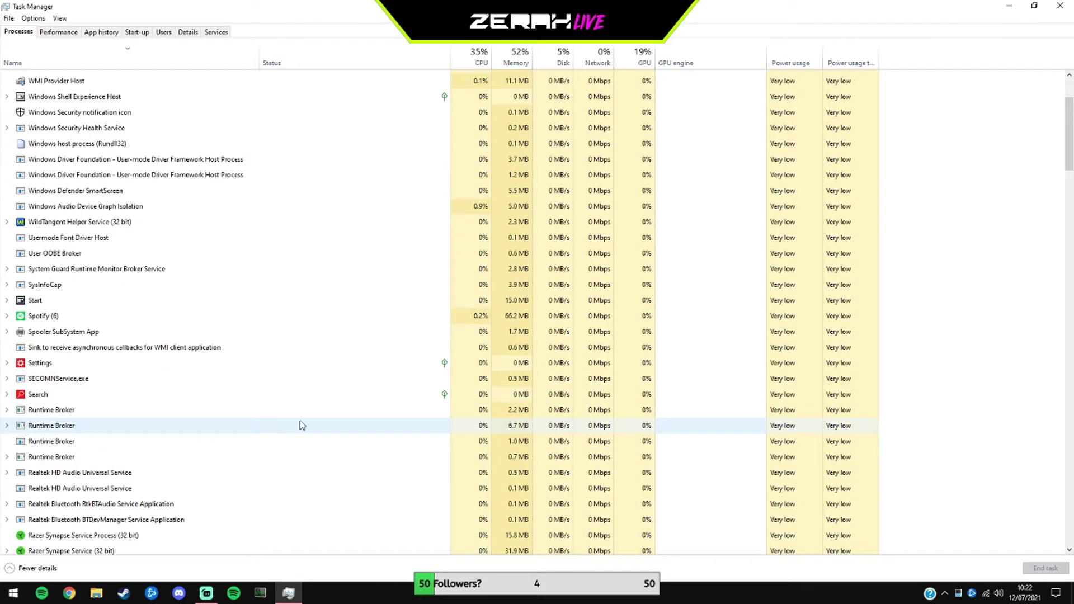
left_click_drag(1069, 149, 1063, 525)
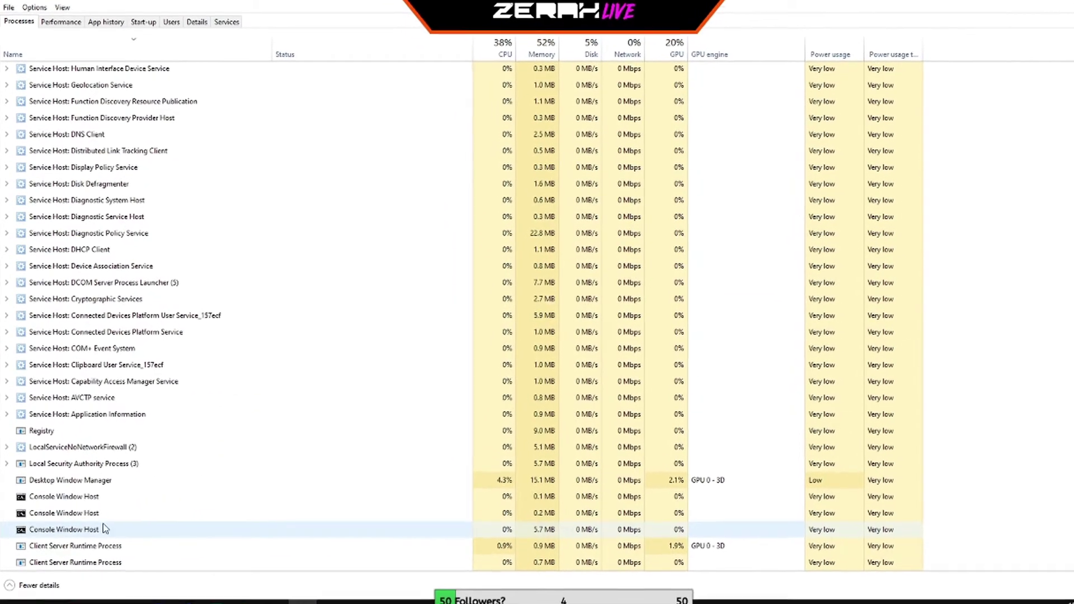
scroll(105, 526, "up", 10)
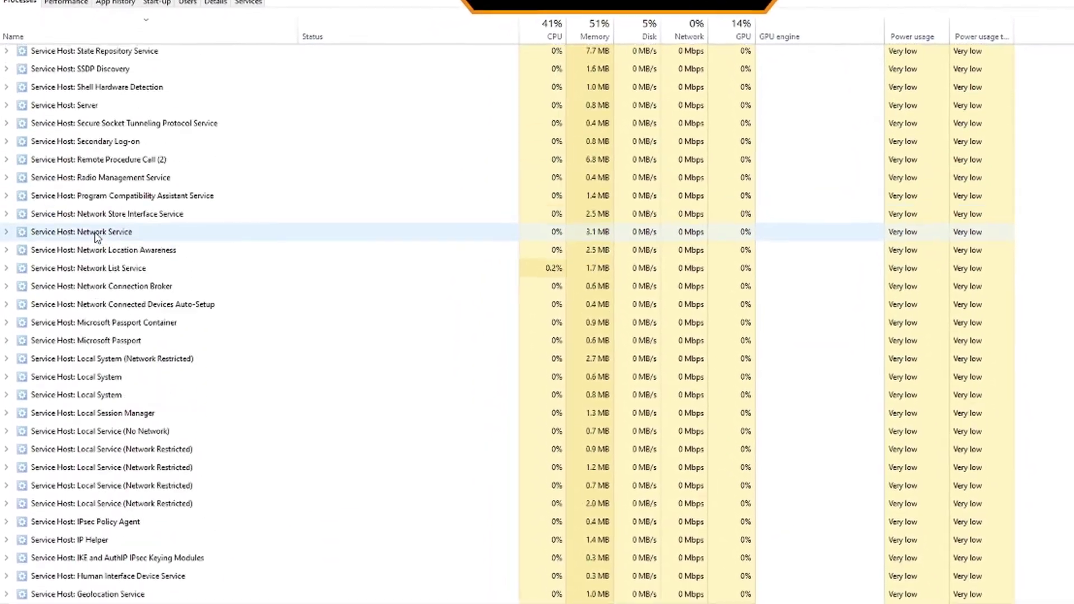
scroll(94, 244, "up", 1)
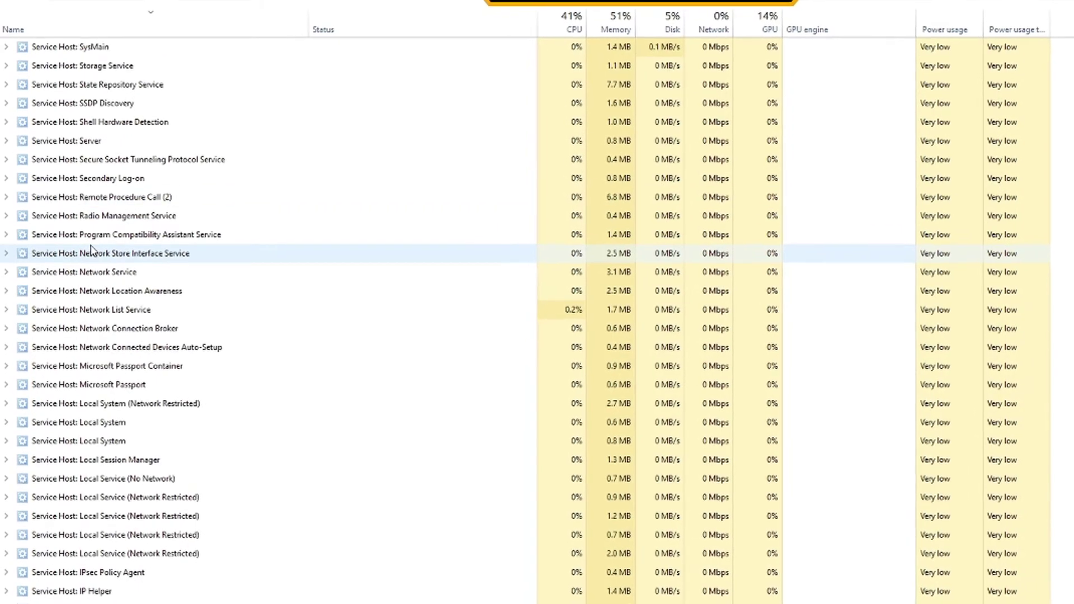
scroll(95, 250, "down", 11)
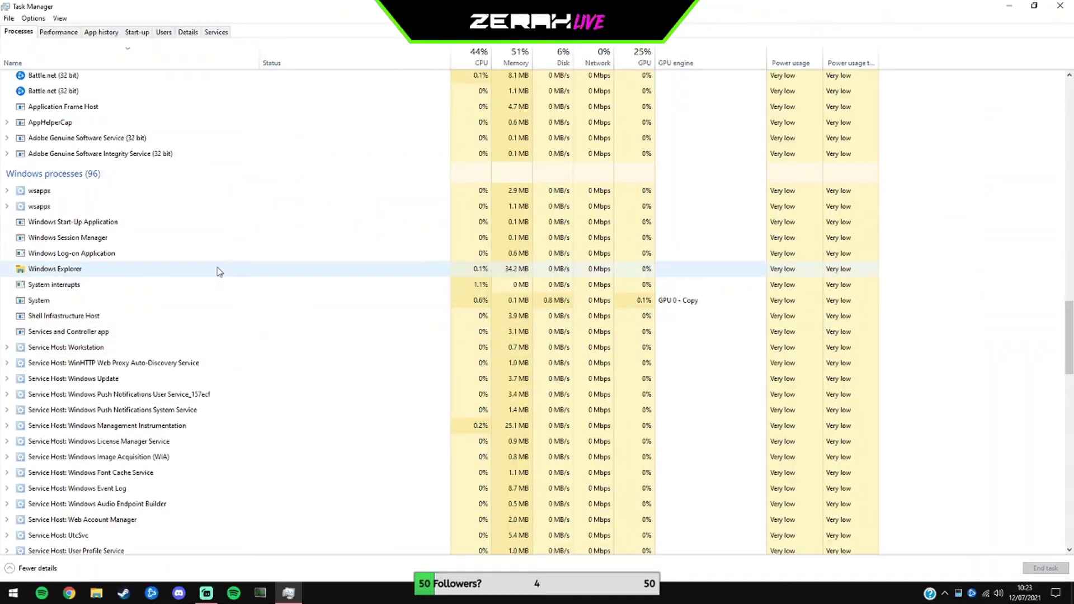
left_click(220, 272)
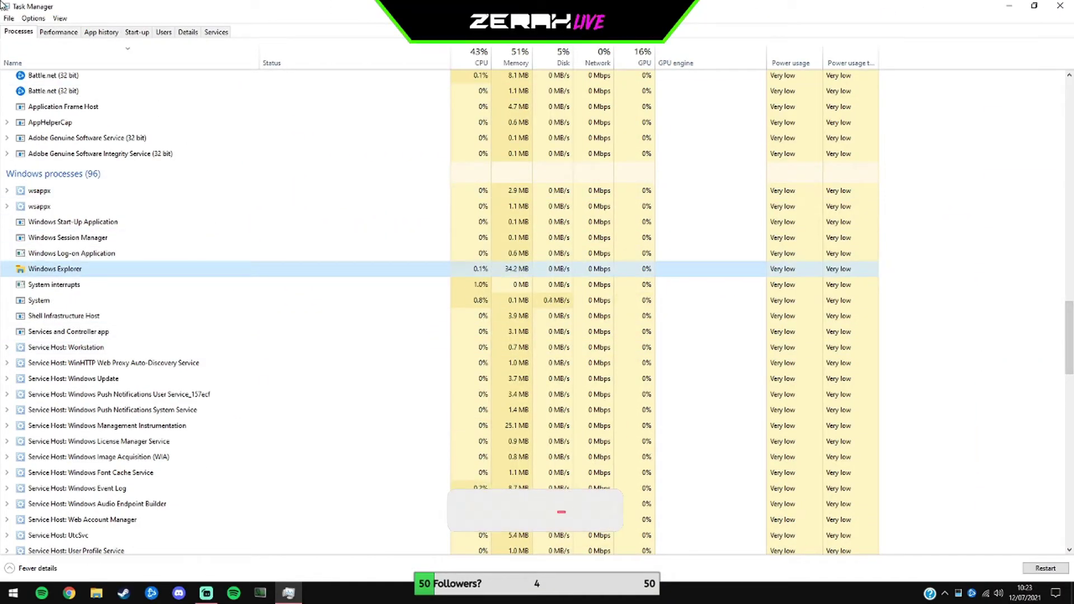
left_click(1052, 569)
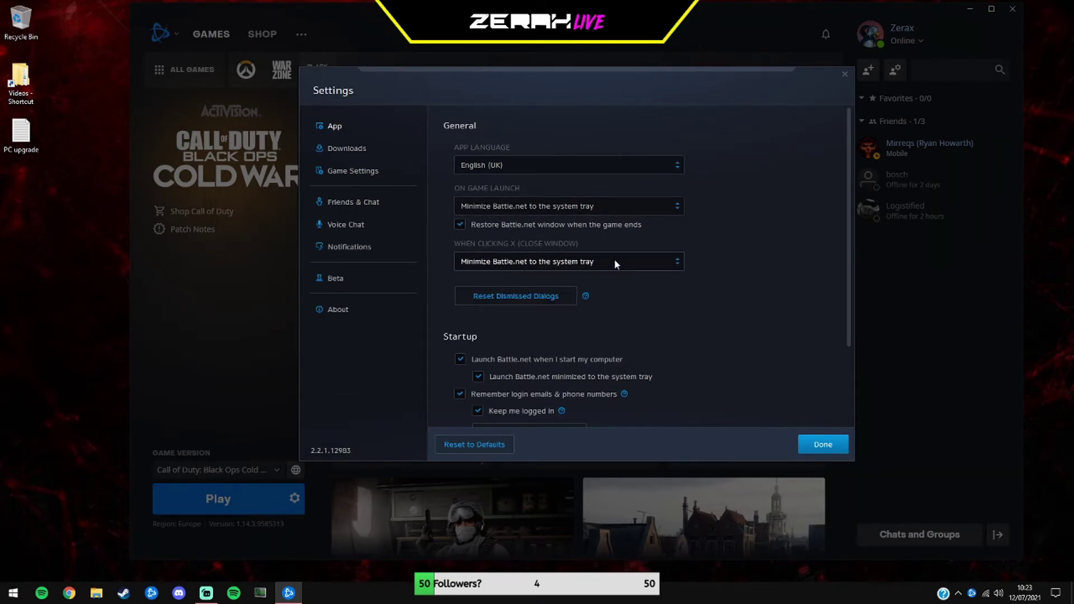
In Battle.net's game settings, modify the Black Ops Cold War install to exclude Zombies and start the update.
scroll(654, 289, "down", 1)
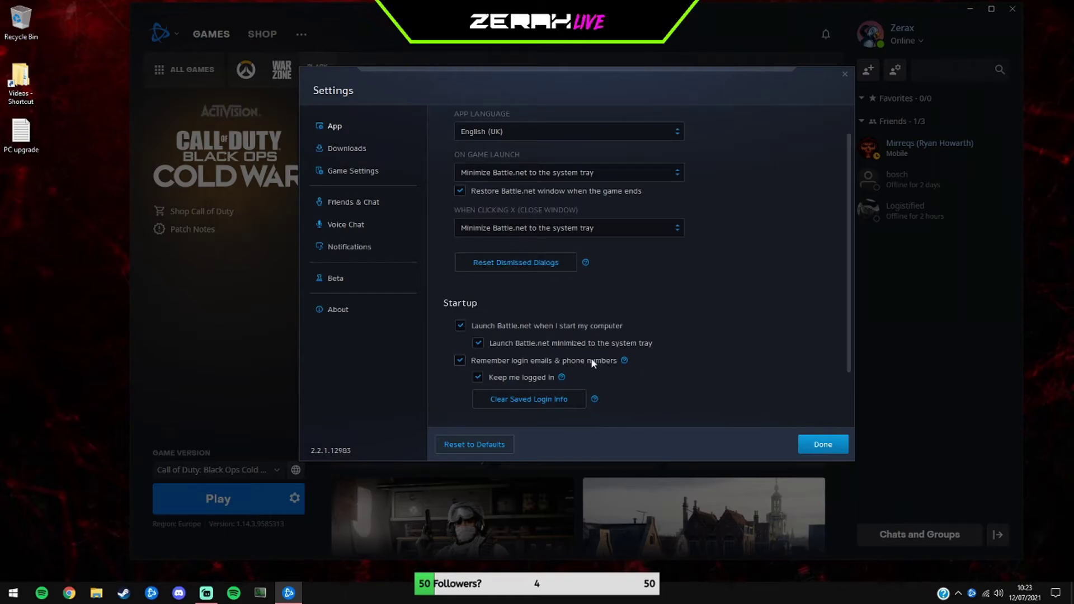
left_click(352, 171)
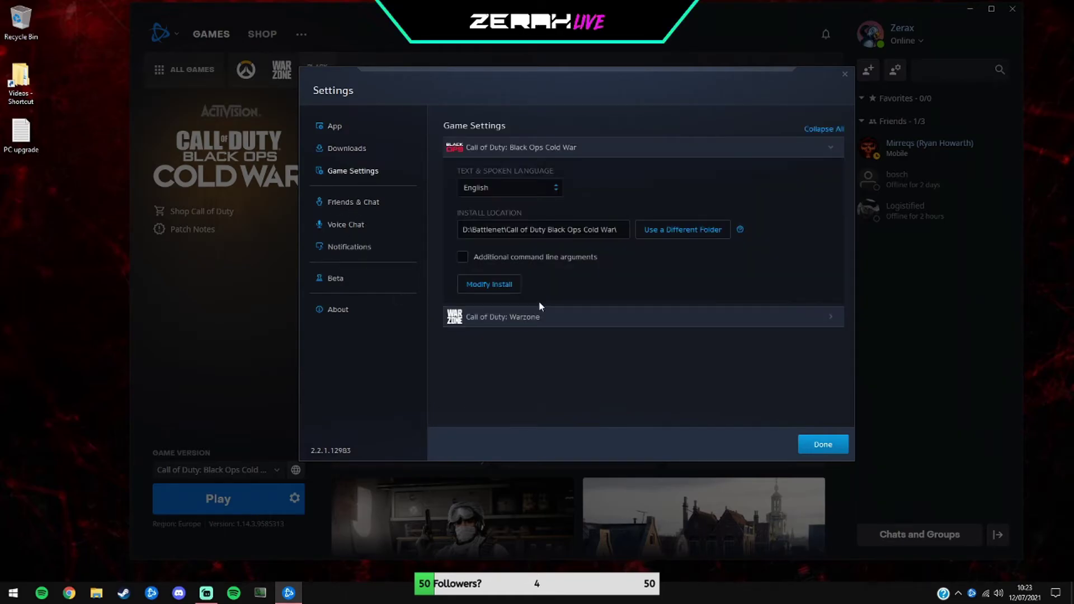
left_click(508, 286)
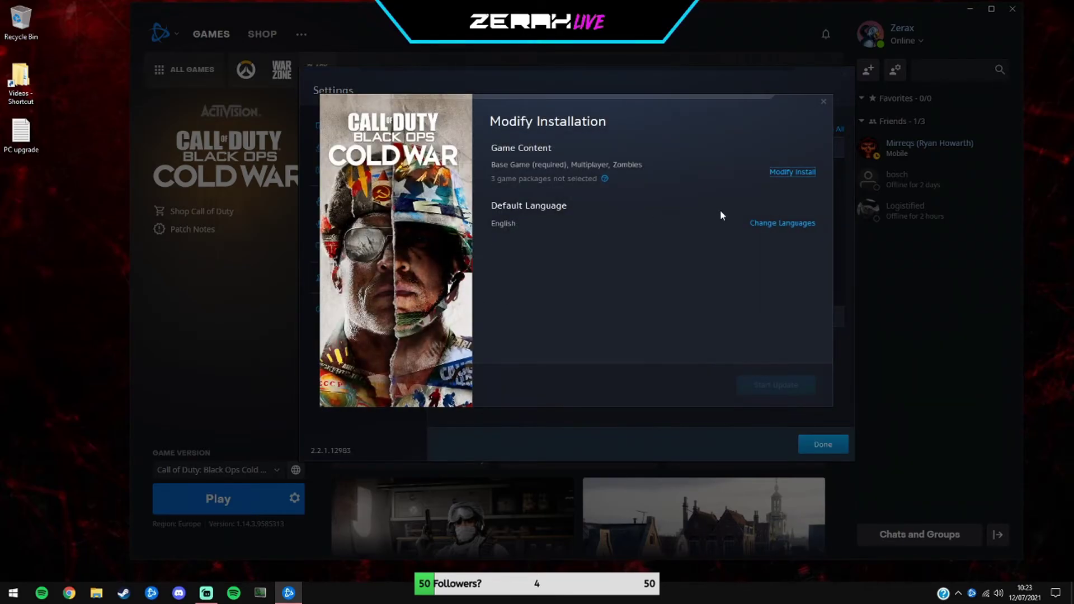
left_click(792, 171)
left_click(498, 219)
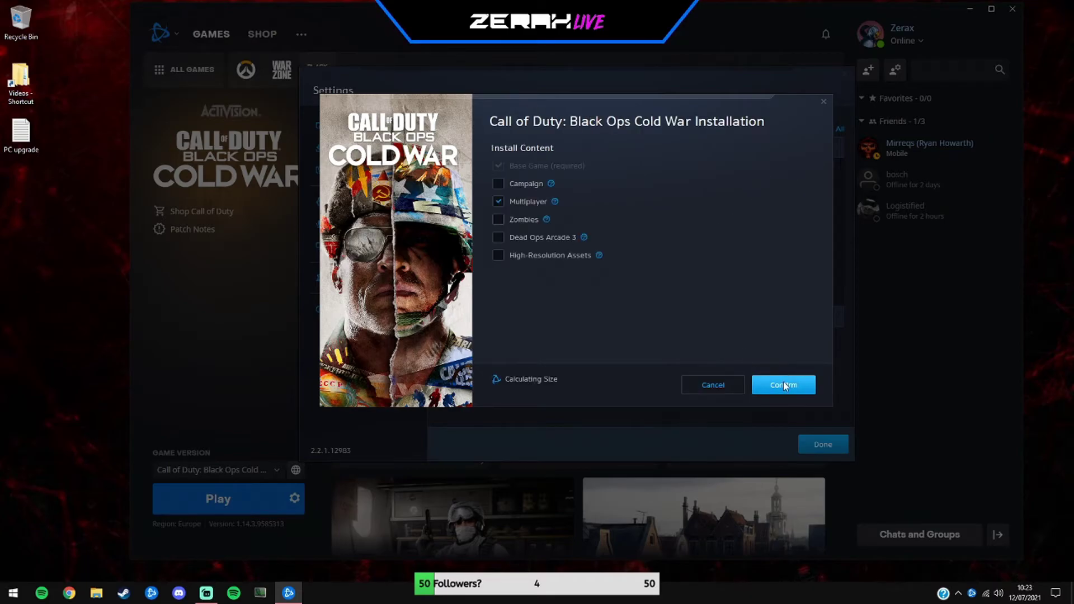
left_click(783, 385)
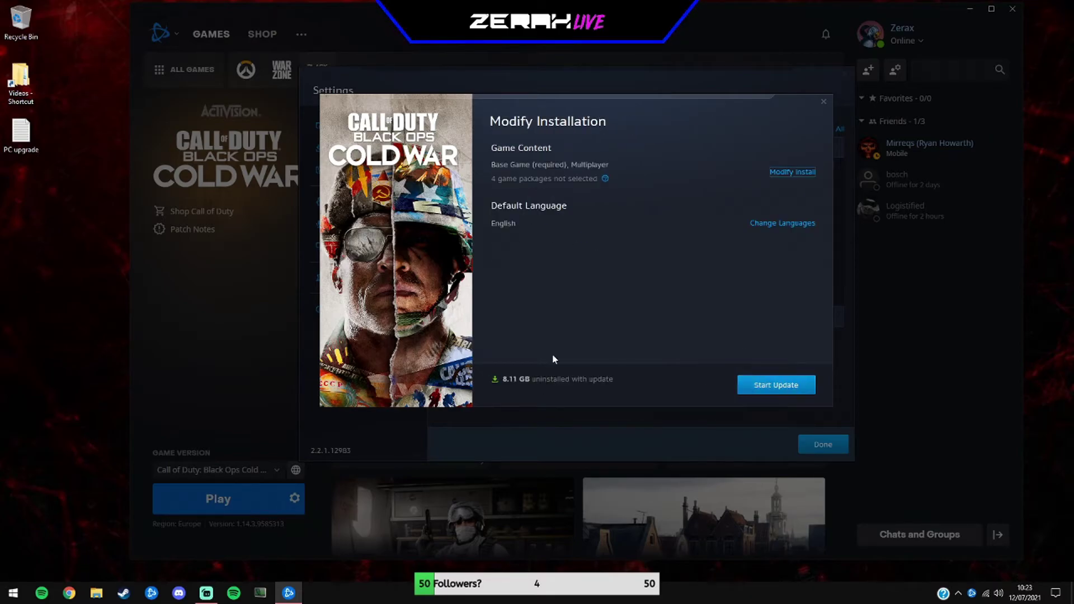
left_click(774, 383)
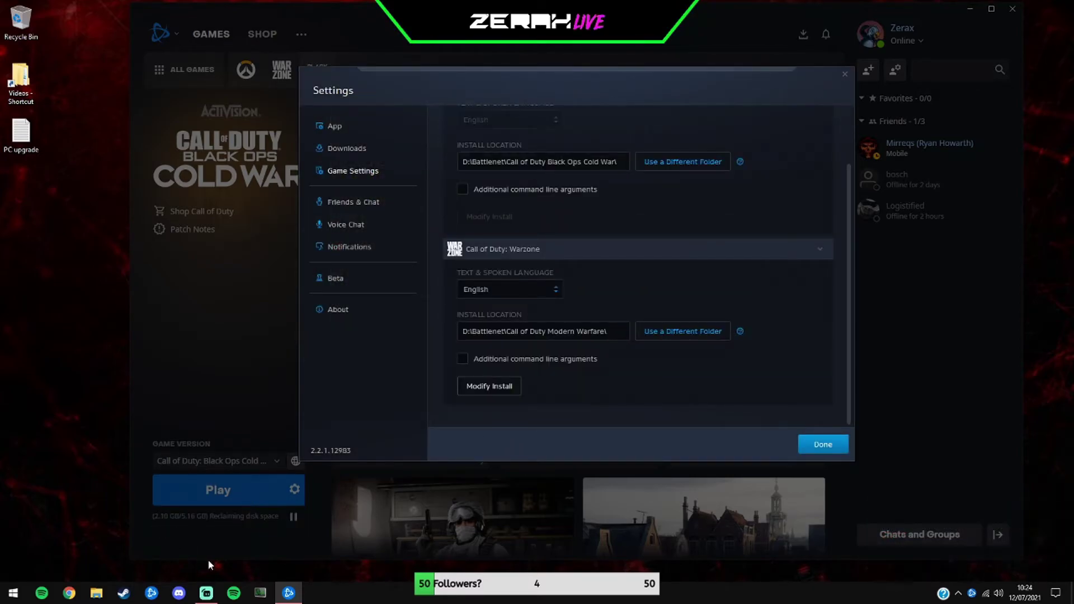
Turn "Use browser hardware acceleration" on and back off in Battle.net's app settings, postponing the restart each time.
scroll(481, 414, "up", 5)
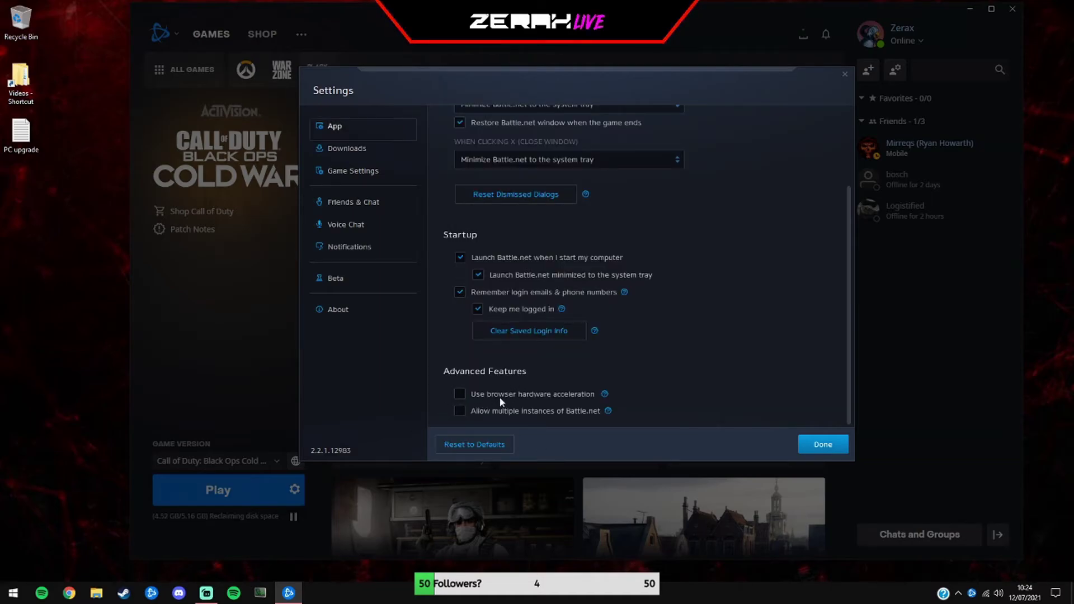
left_click(460, 394)
left_click(576, 234)
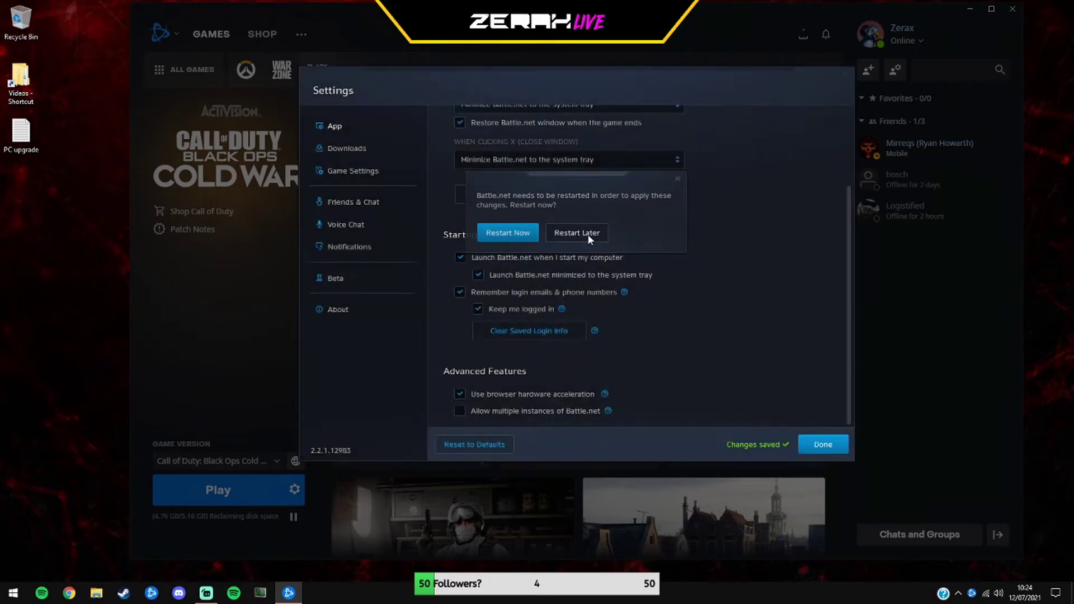
left_click(460, 395)
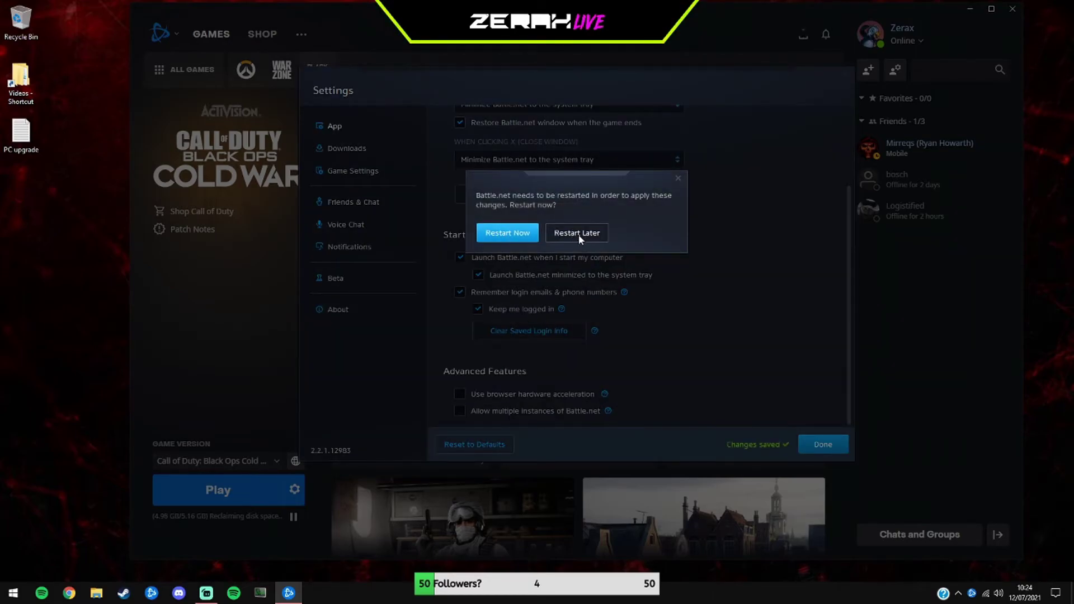
left_click(579, 235)
Finish the Battle.net settings and close the Battle.net window.
left_click(815, 440)
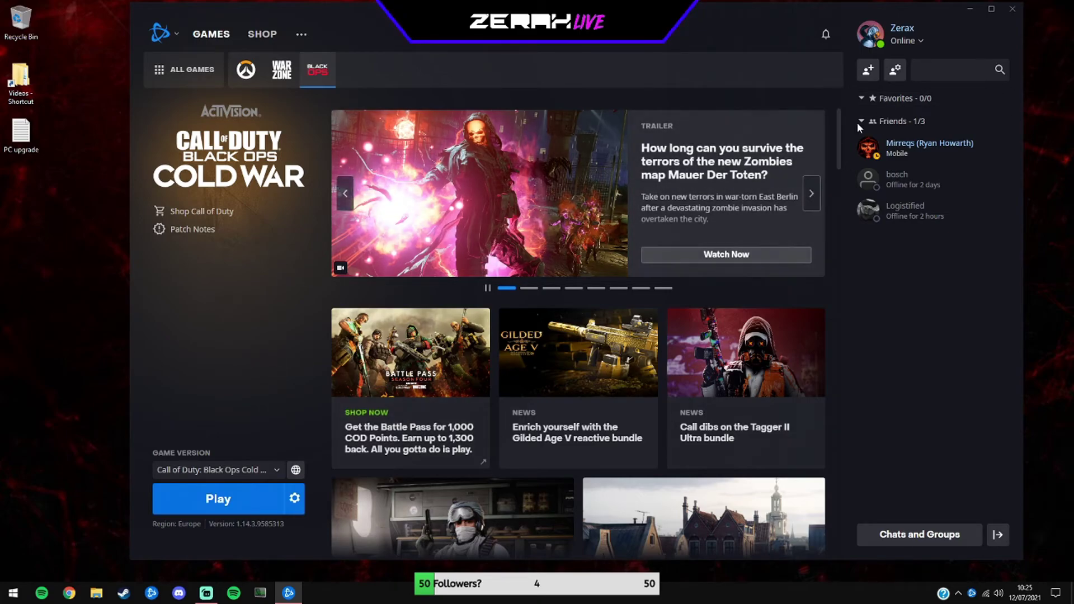
left_click_drag(1015, 5, 959, 3)
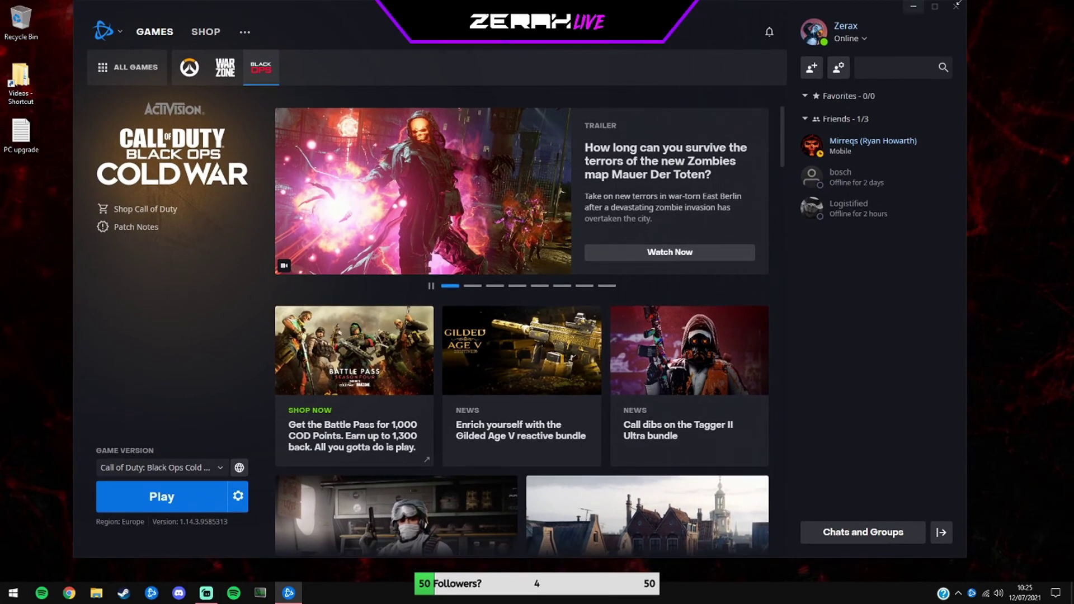
left_click(956, 6)
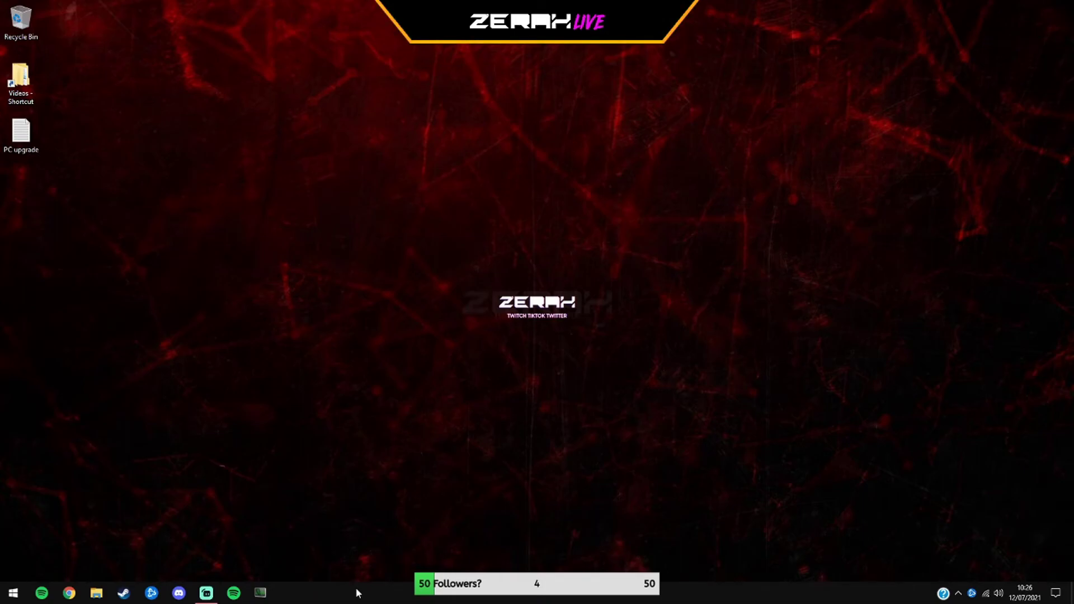
Switch to Google Chrome and search for "call of duty black ops cold war pc requirements".
left_click(68, 594)
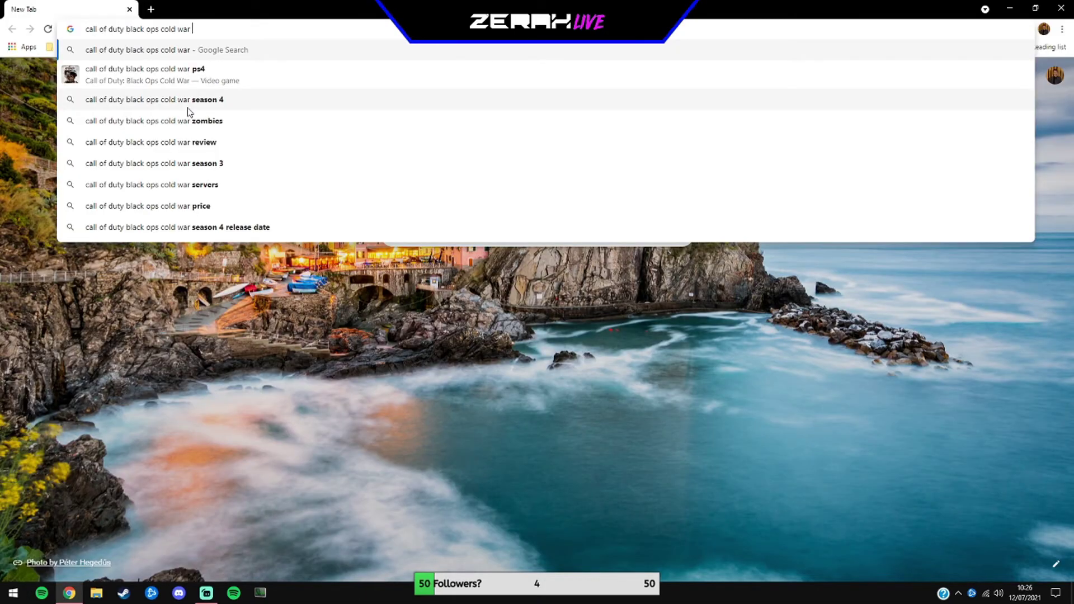
type("pc")
left_click(280, 86)
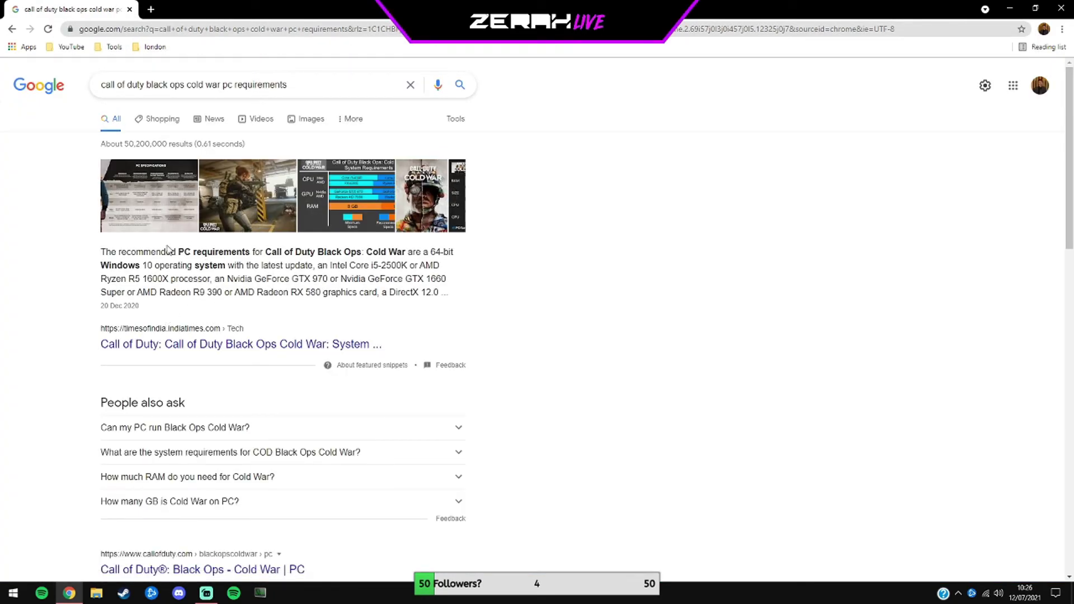
Examine the recommended operating system, processor and graphics card for Cold War in the featured search snippet.
left_click_drag(118, 253, 441, 253)
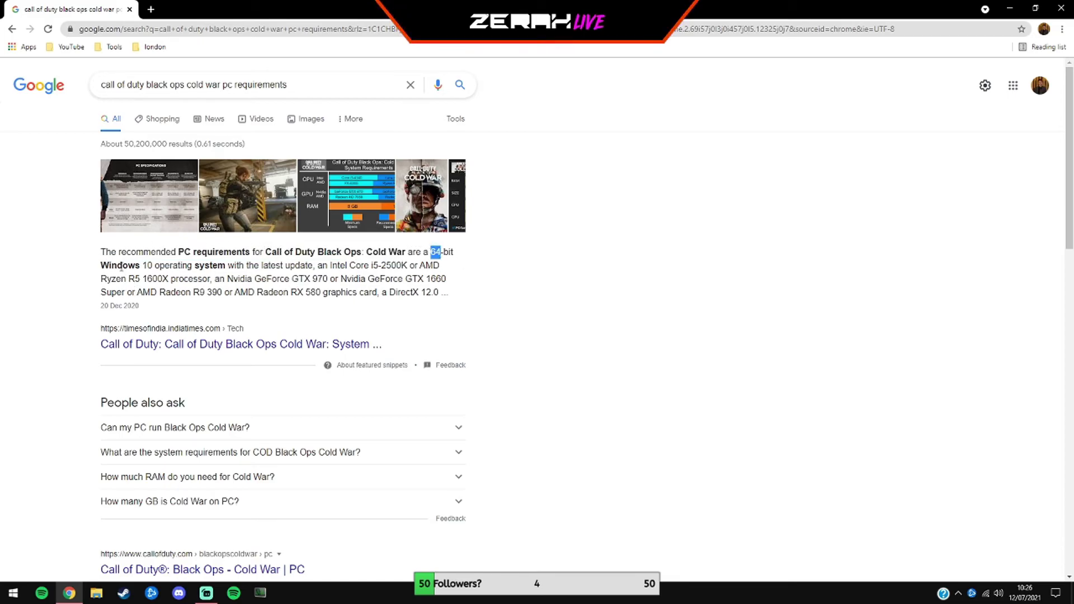
left_click_drag(118, 266, 174, 266)
left_click(240, 267)
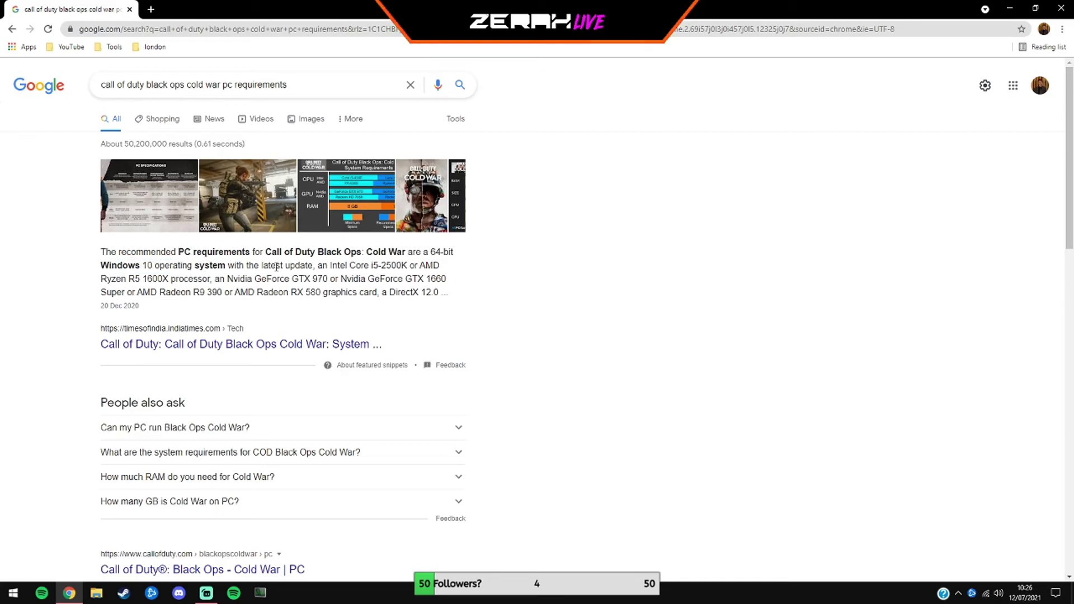
left_click_drag(372, 266, 393, 266)
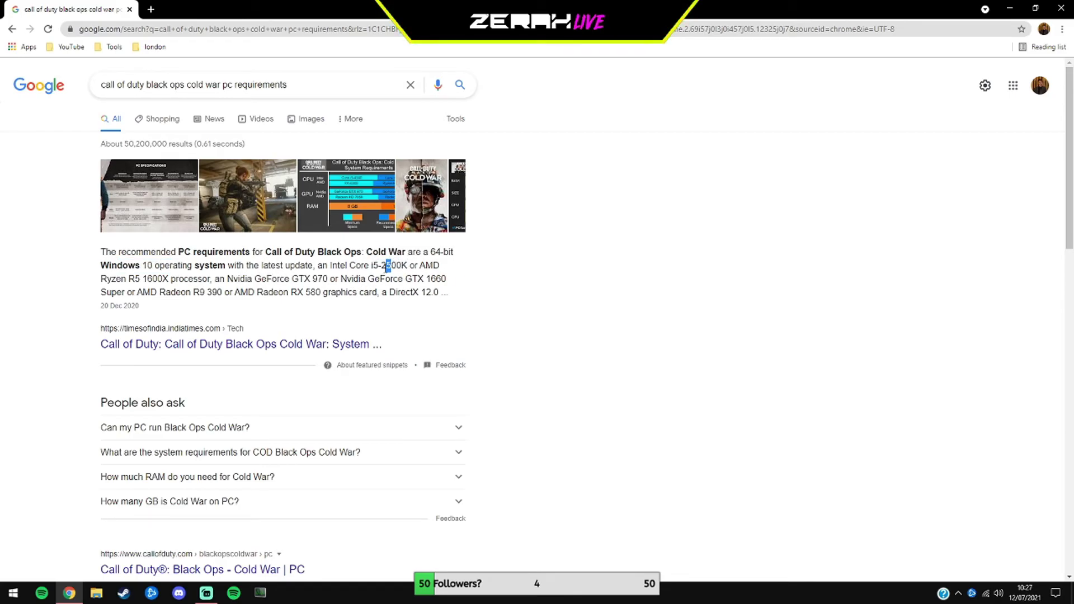
left_click(387, 266)
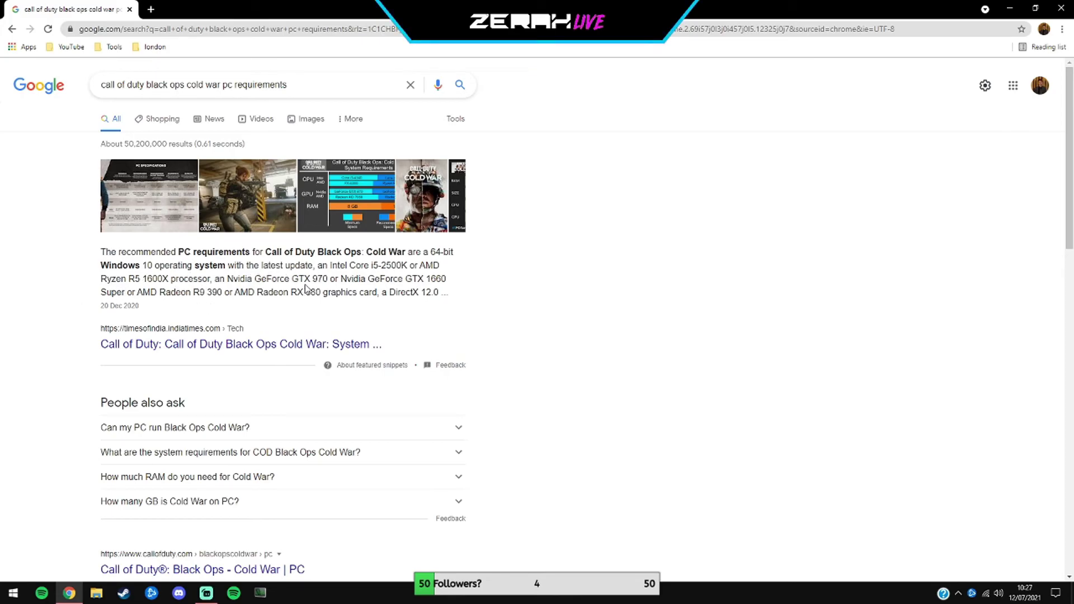
left_click_drag(313, 278, 339, 281)
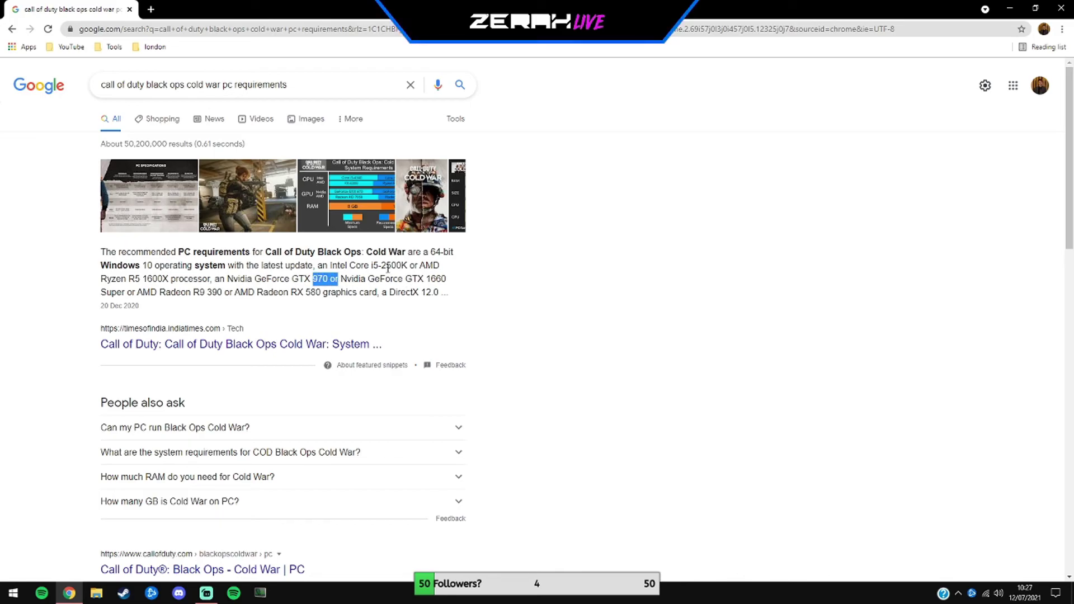
left_click_drag(430, 279, 446, 280)
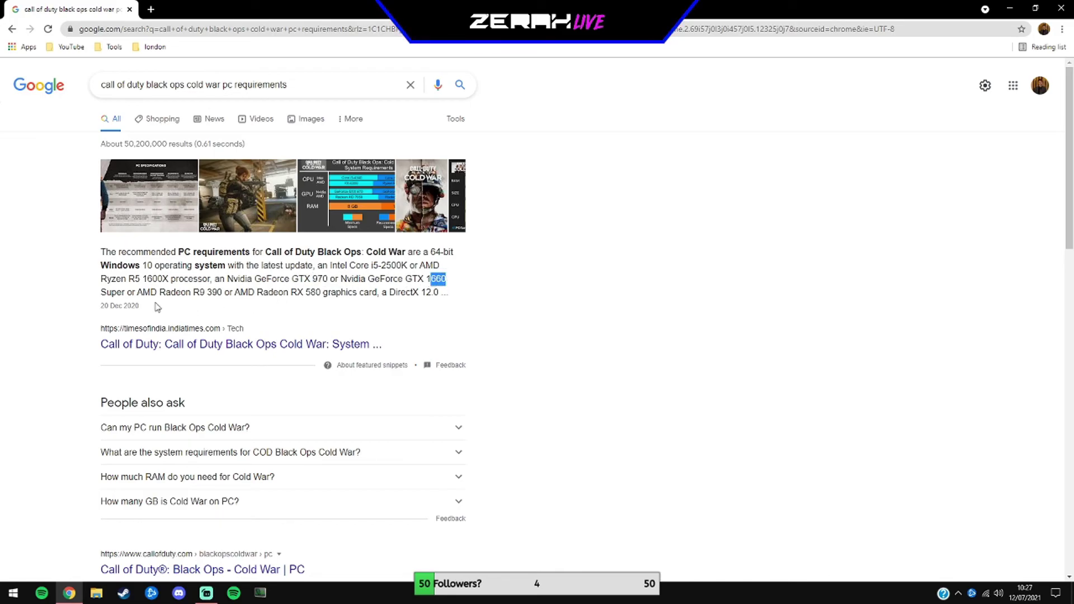
left_click(109, 305)
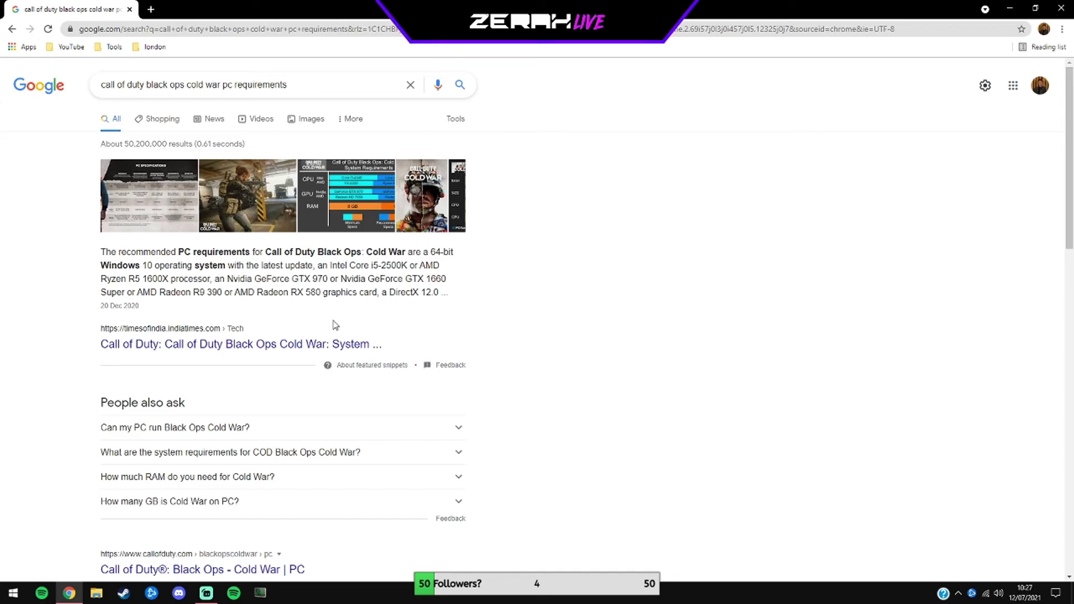
Look through the remaining search results and related searches for Cold War's system requirements.
scroll(286, 346, "down", 5)
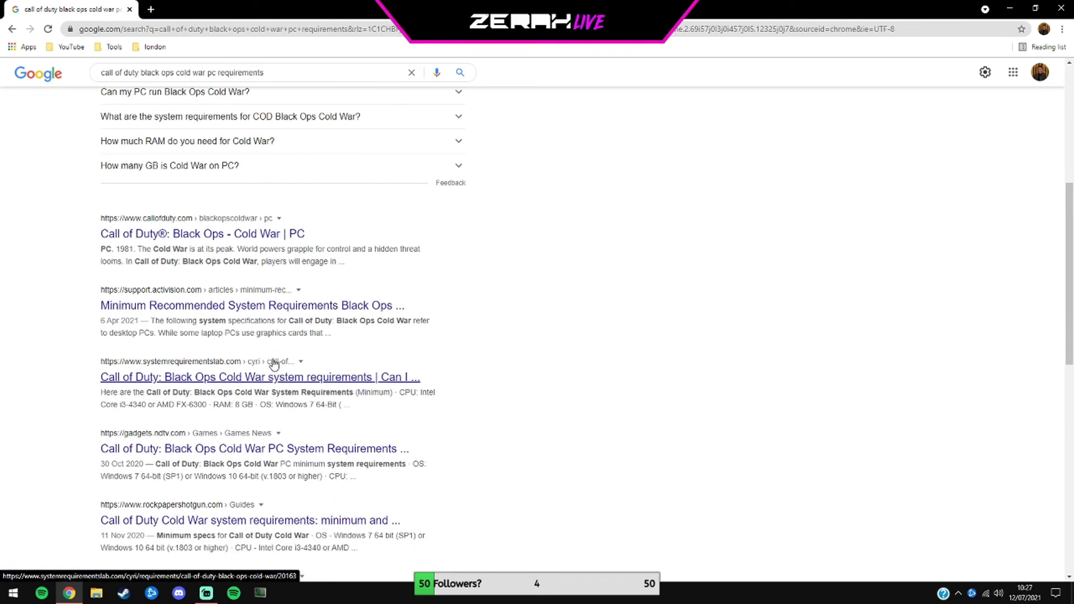
scroll(336, 386, "down", 2)
scroll(408, 407, "up", 4)
scroll(408, 407, "down", 2)
scroll(400, 404, "up", 6)
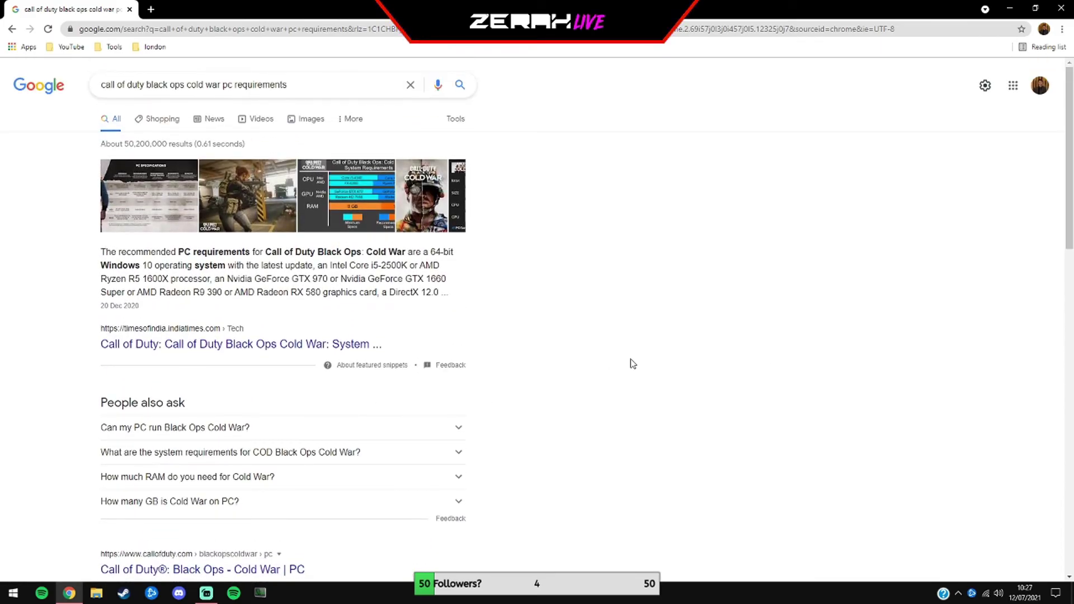
scroll(615, 369, "down", 3)
scroll(575, 382, "down", 12)
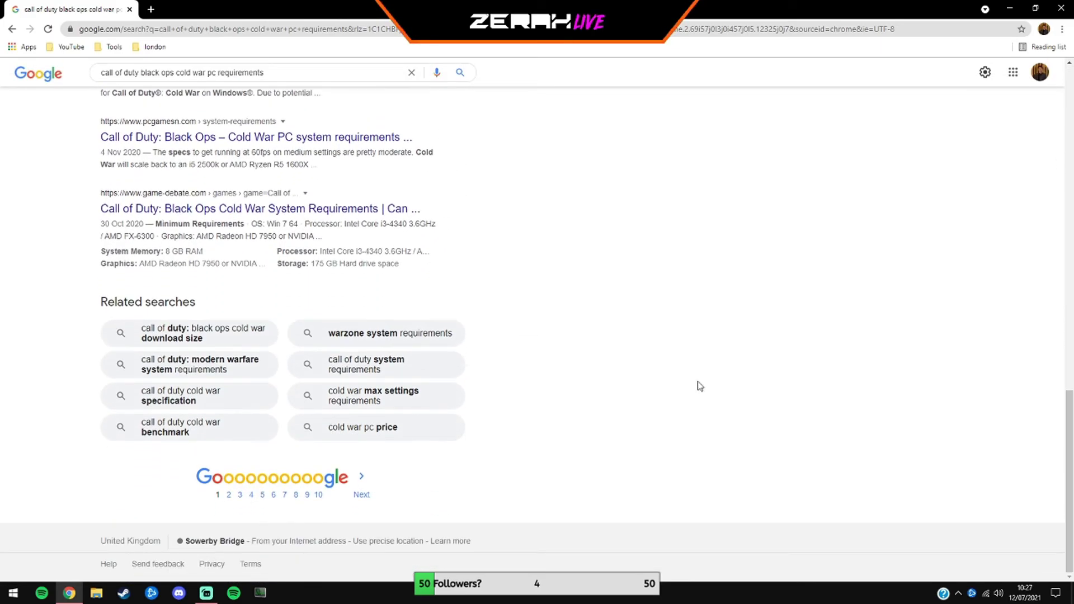
Show the desktop and switch to Streamlabs OBS.
key("super+d")
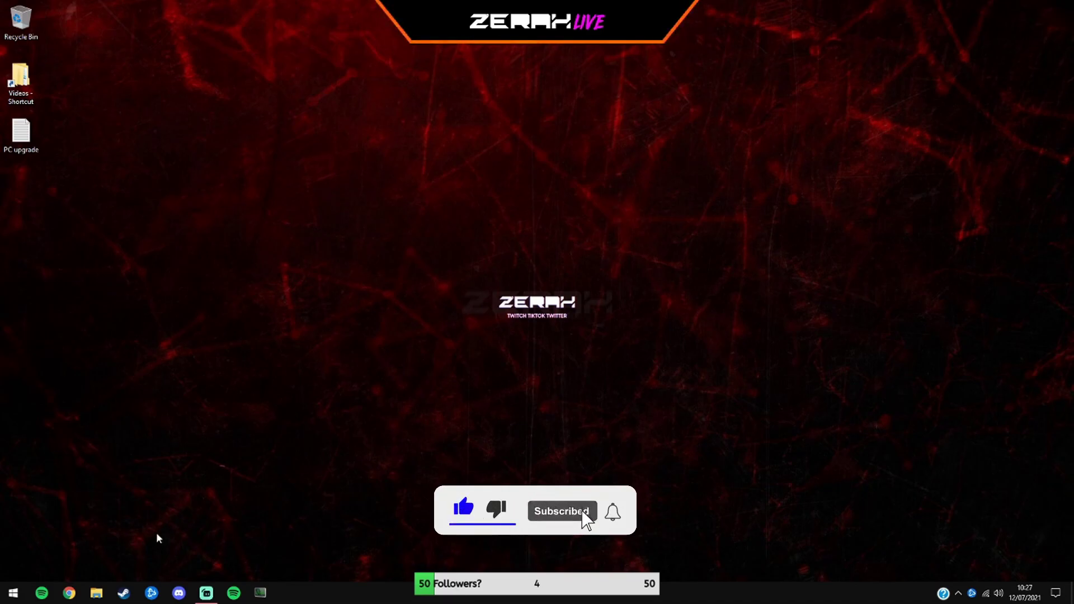
left_click(206, 592)
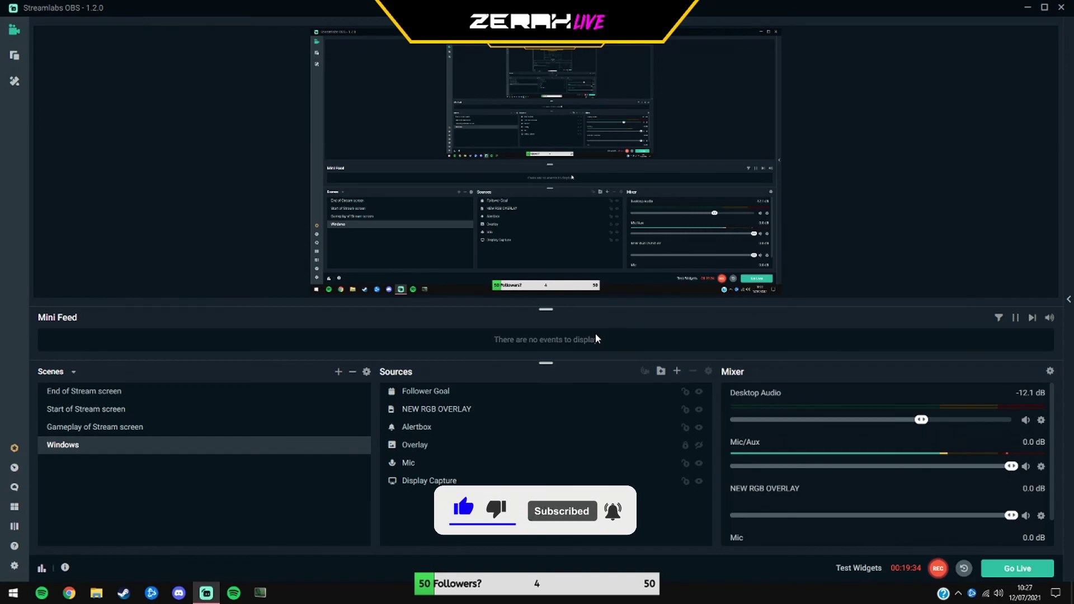